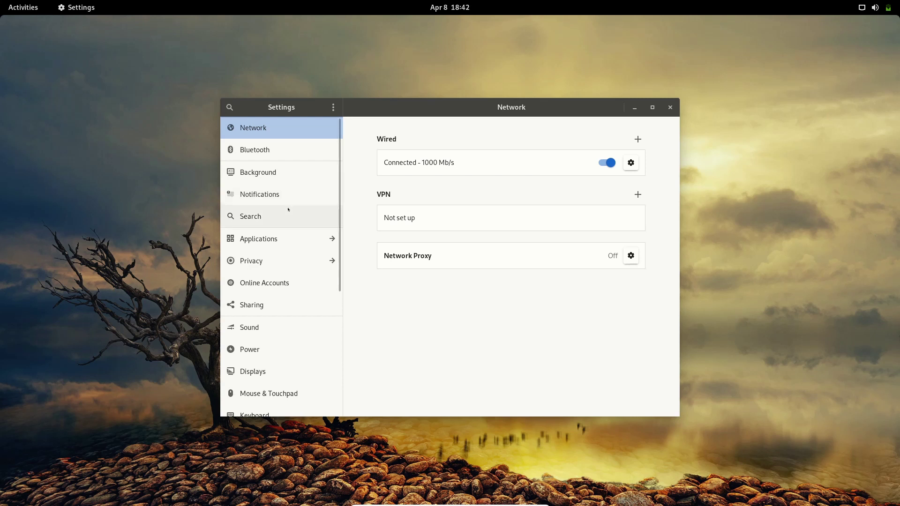
Open the list of custom keyboard shortcuts in the keyboard settings.
scroll(289, 214, "down", 5)
scroll(287, 216, "down", 1)
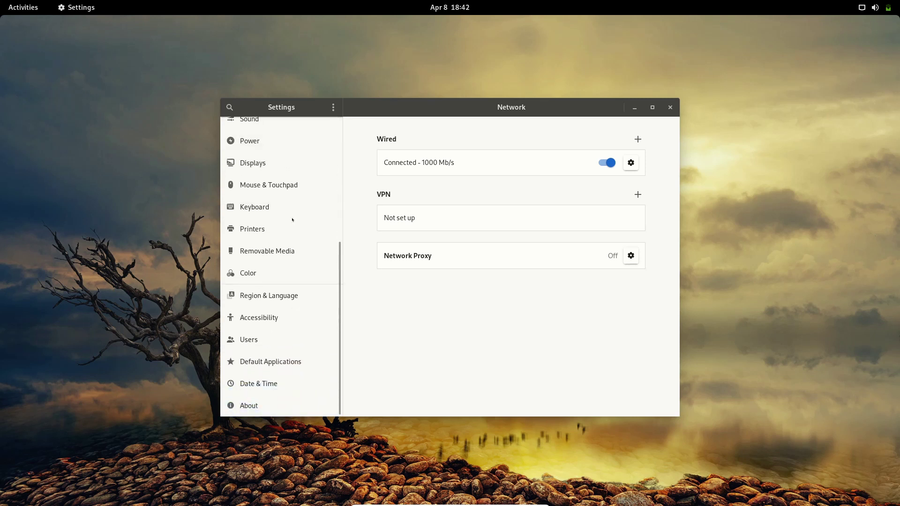
left_click(267, 209)
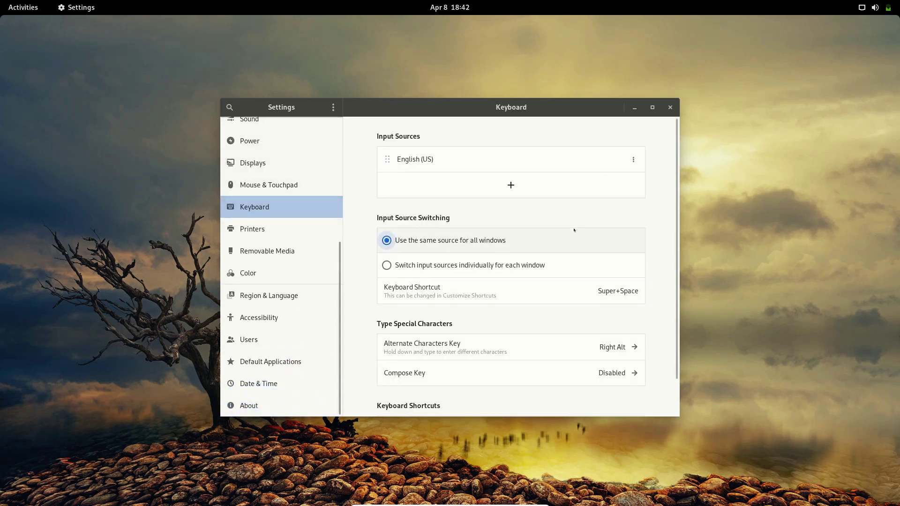
scroll(577, 233, "down", 2)
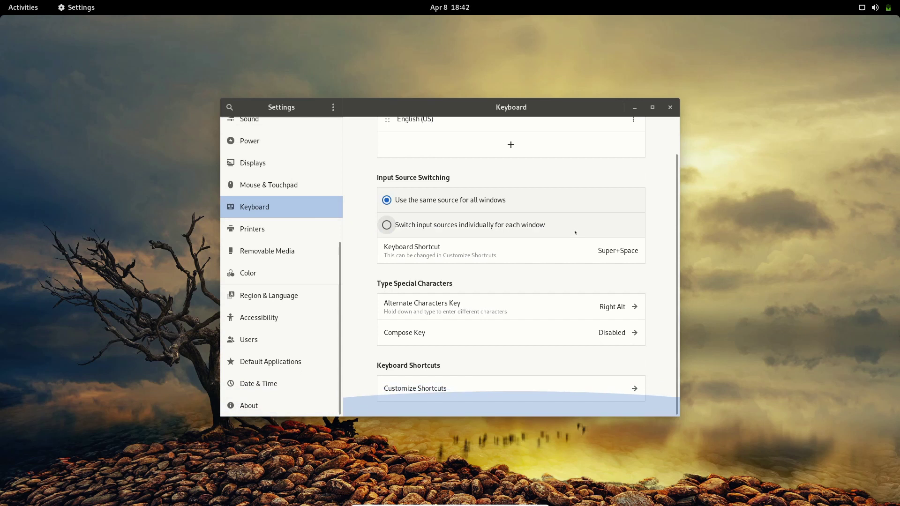
left_click(466, 389)
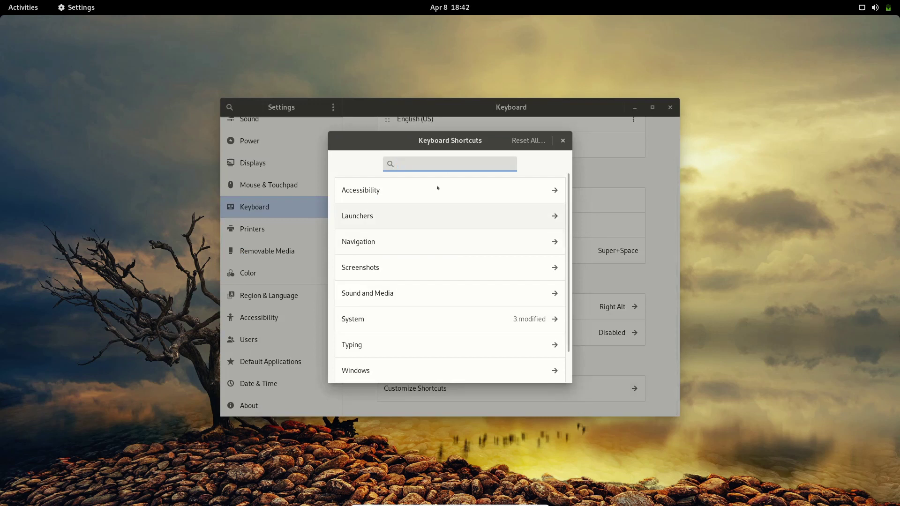
scroll(427, 215, "down", 2)
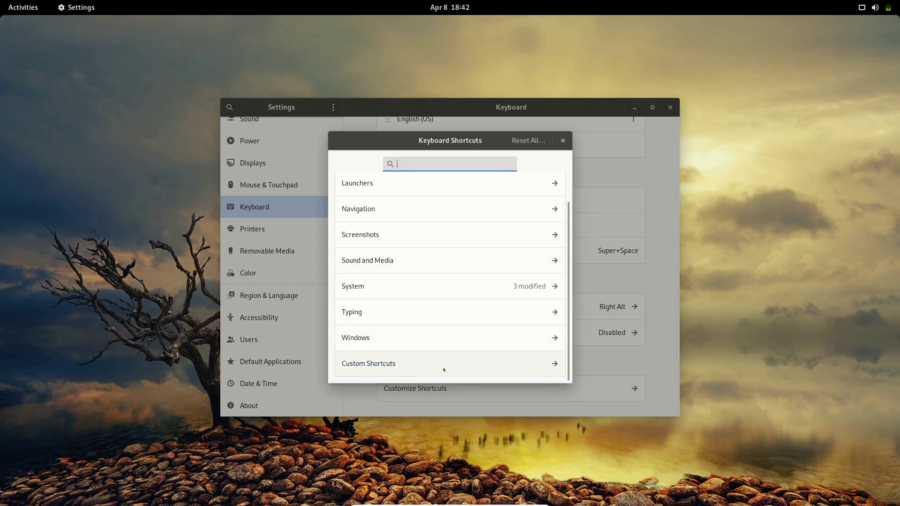
left_click(401, 364)
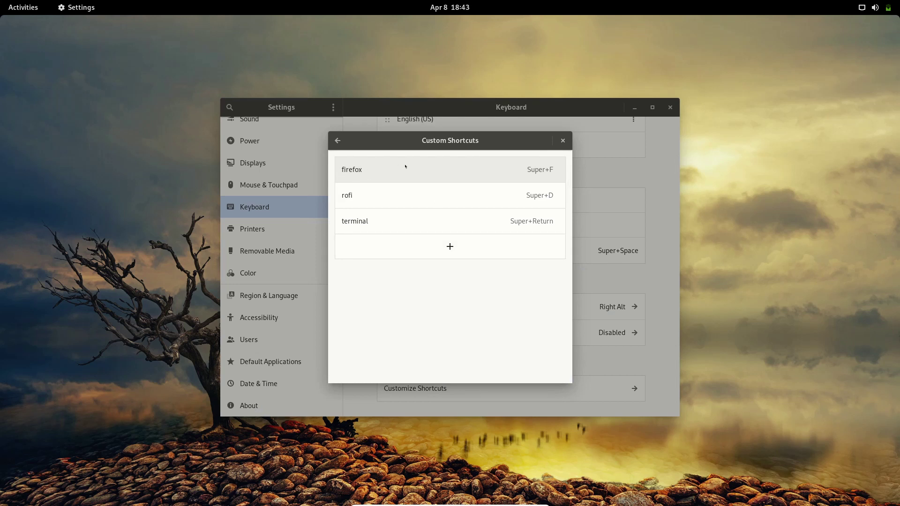
Draft a custom shortcut named dmenu with the command dmenu-run and the combination Super+C, and discard it.
left_click(450, 248)
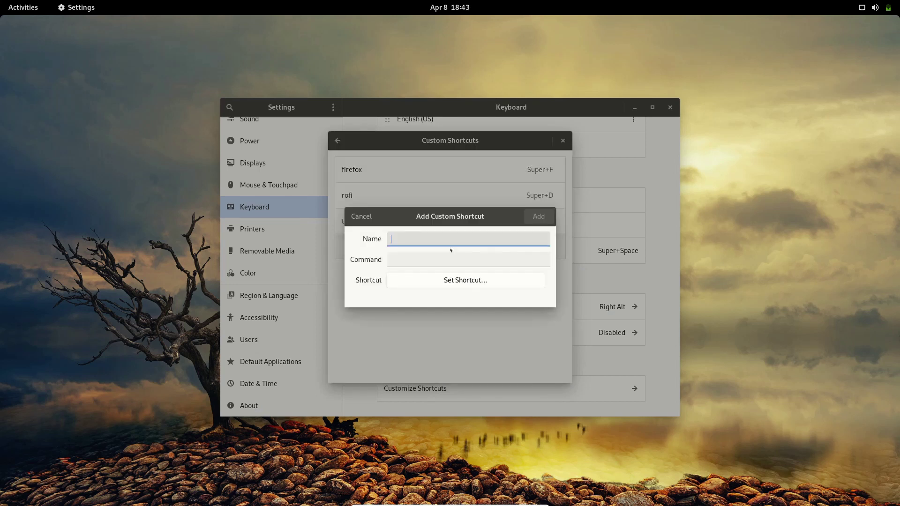
type("dmenu")
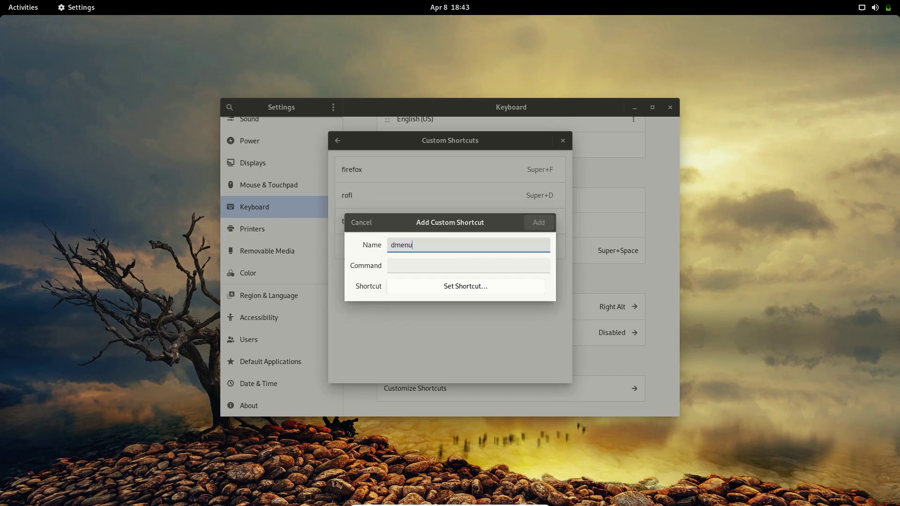
key("Tab")
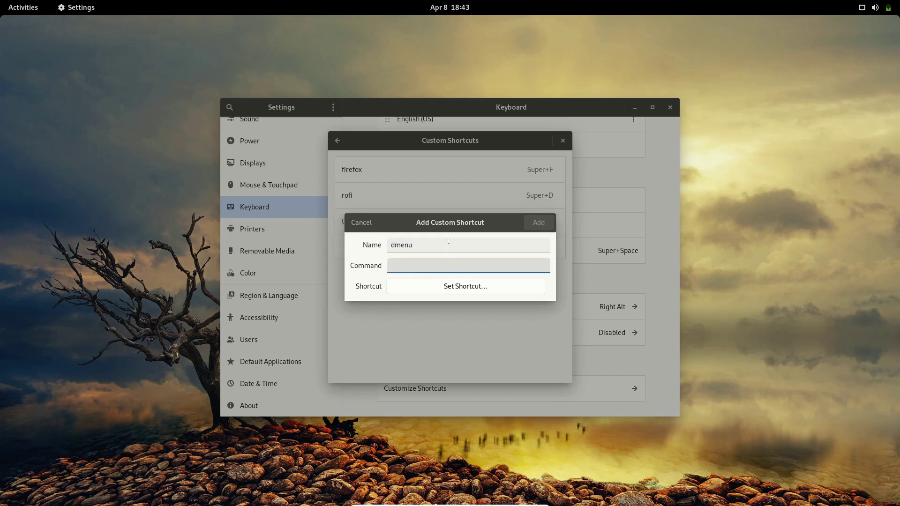
type("dmenu")
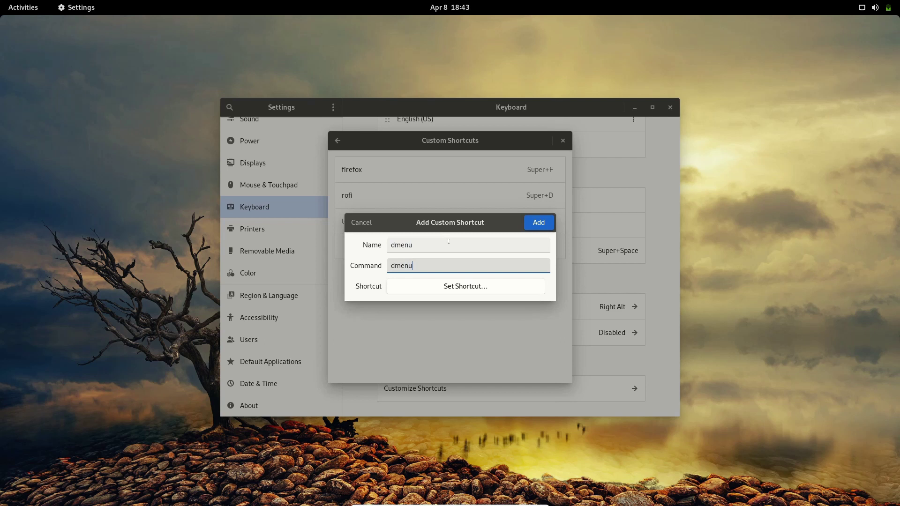
type("-run")
key("Return")
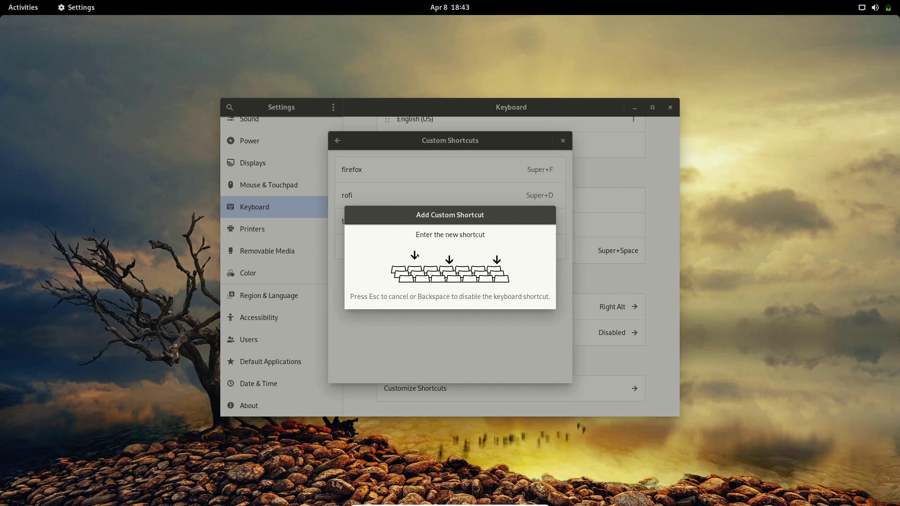
key("super+c")
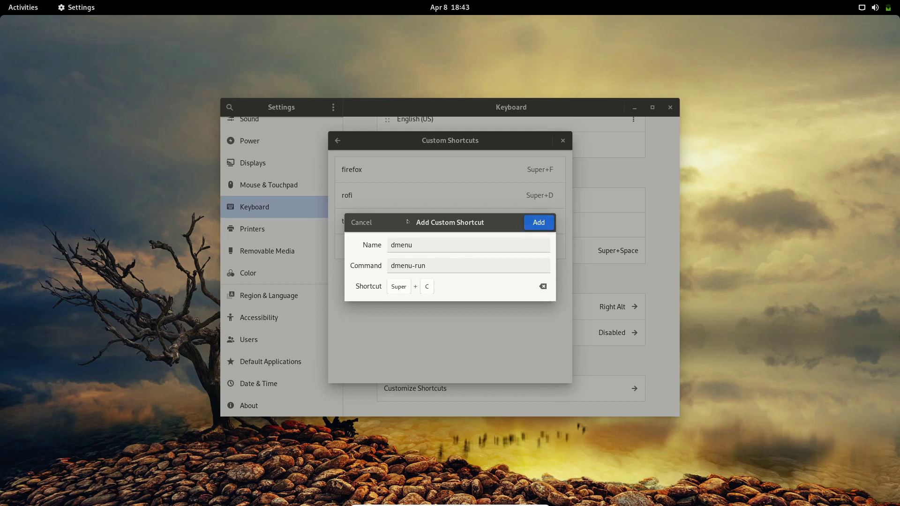
left_click(368, 222)
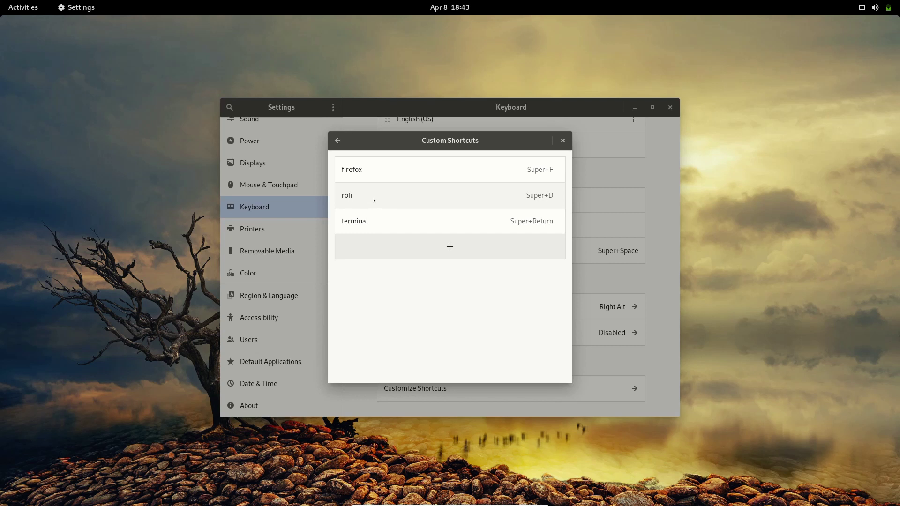
Open the rofi run launcher and filter its list for "firefo".
key("super+d")
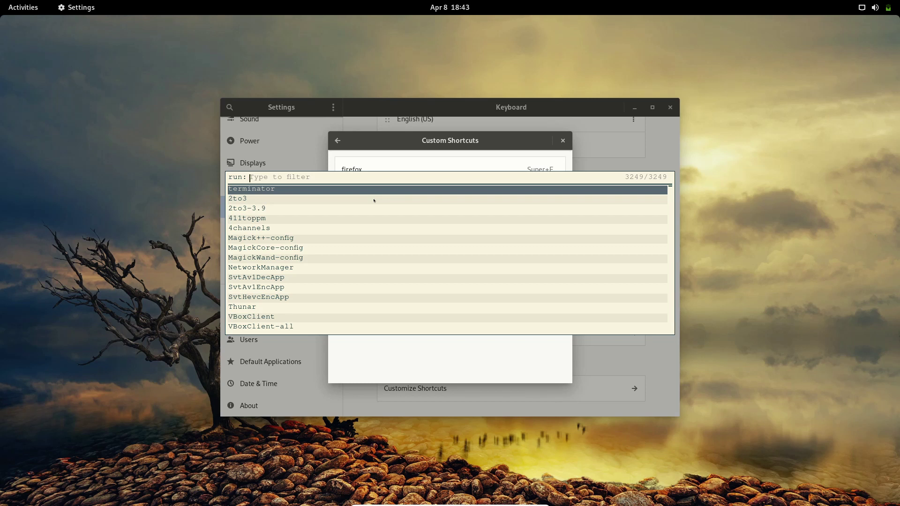
type("fire")
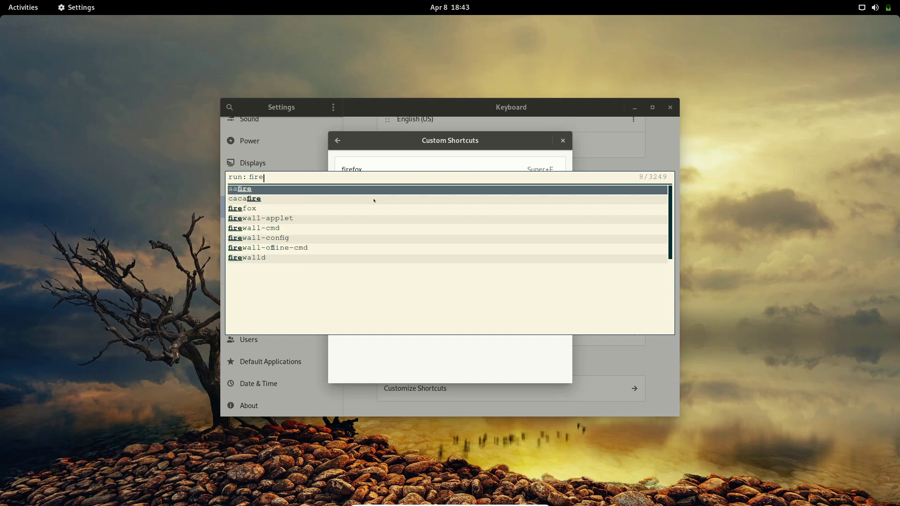
type("fo")
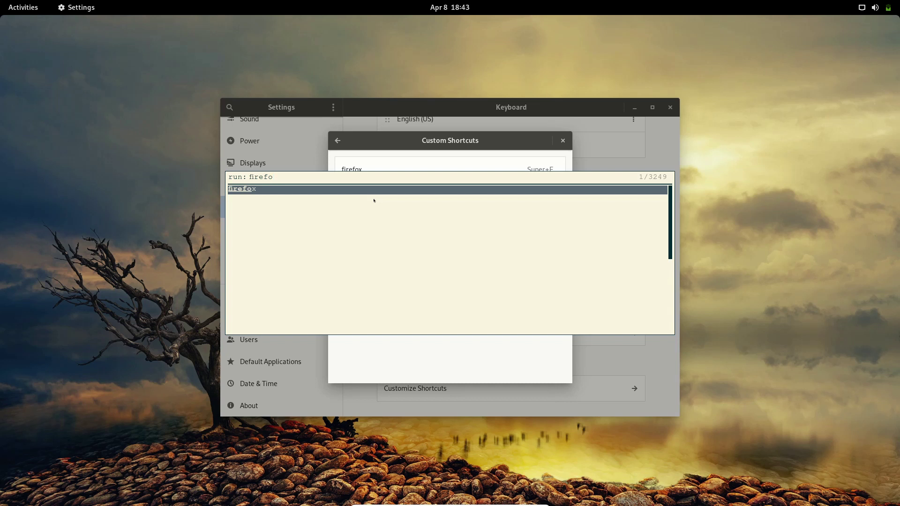
Clear the filter in the rofi launcher and launch terminator from it.
key("BackSpace")
key("BackSpace")
key("BackSpace")
key("BackSpace")
key("BackSpace")
key("BackSpace")
key("Return")
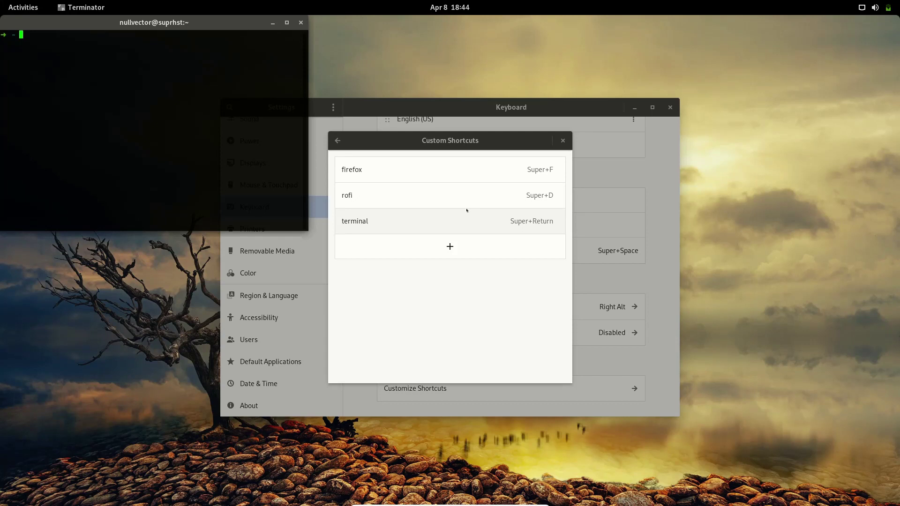
Run sudo pacman -S rofi in enlarged terminal text, entering the sudo password, and abort at the installation prompt.
key("ctrl+plus")
key("ctrl+plus")
key("ctrl+plus")
type("sudo pacman -S ")
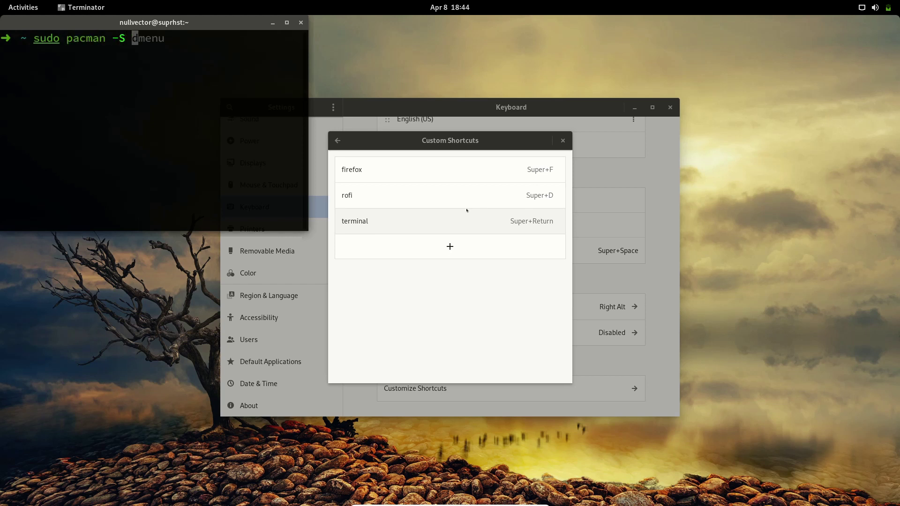
type("rofi")
key("Return")
key("Return")
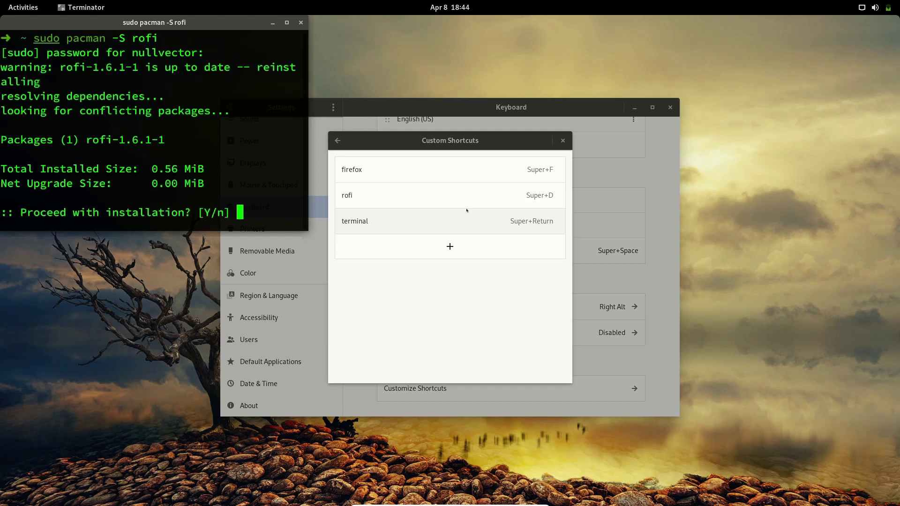
key("ctrl+c")
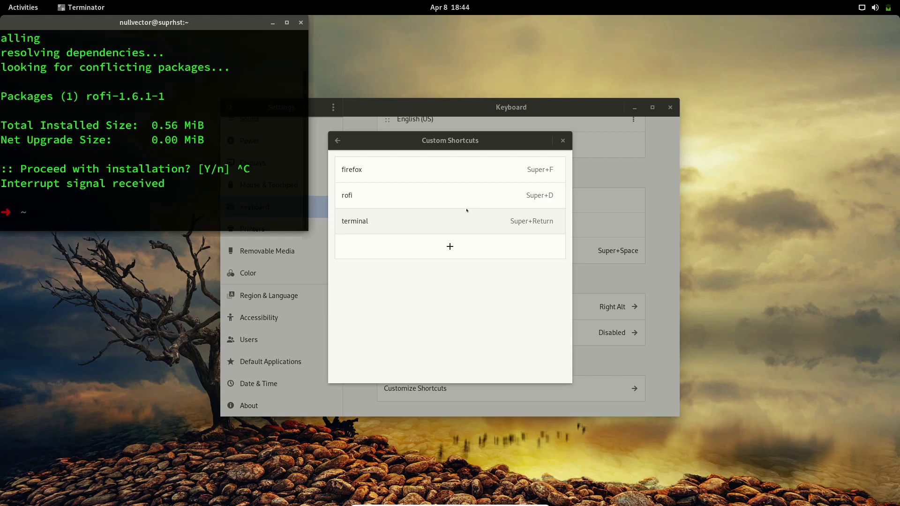
Close the terminal, the Custom Shortcuts dialog and the Settings window.
key("ctrl+d")
left_click(562, 141)
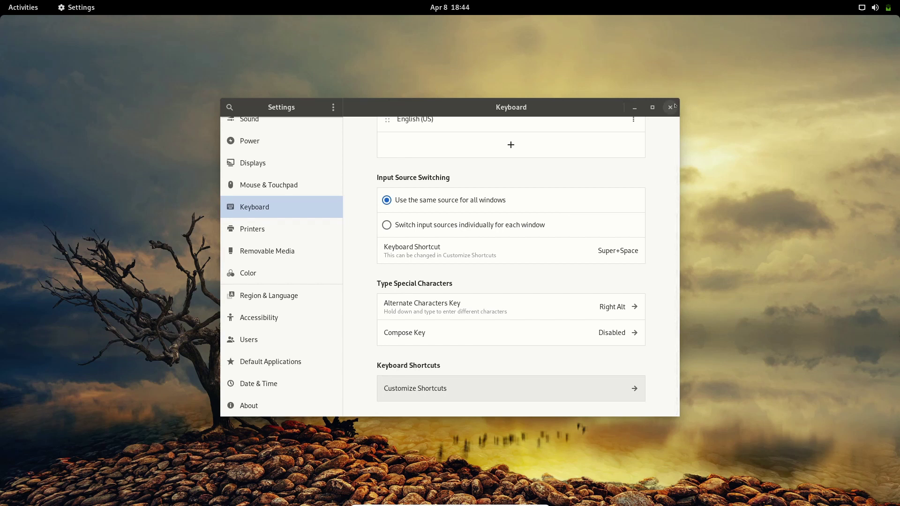
left_click(670, 107)
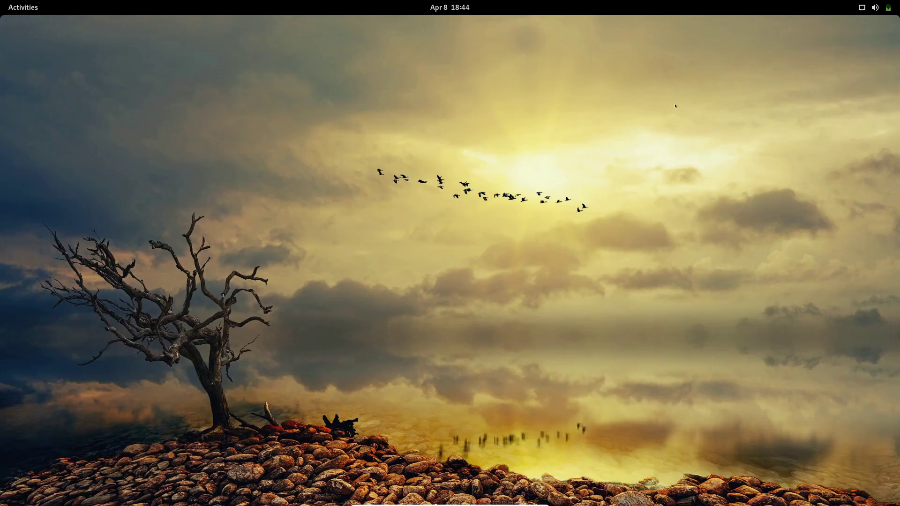
Switch to the other workspace and bring its Terminator window and the Firefox window with the pamac-aur page to the front.
key("super")
left_click(41, 170)
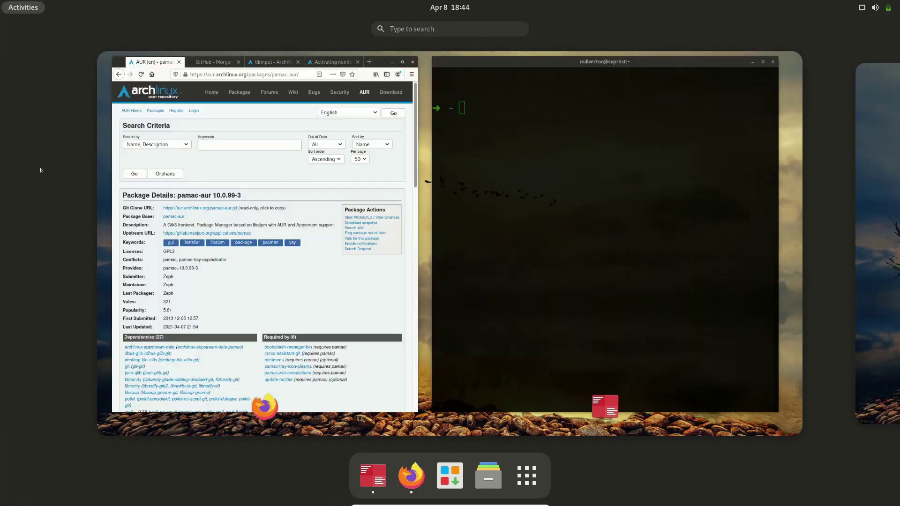
left_click(630, 132)
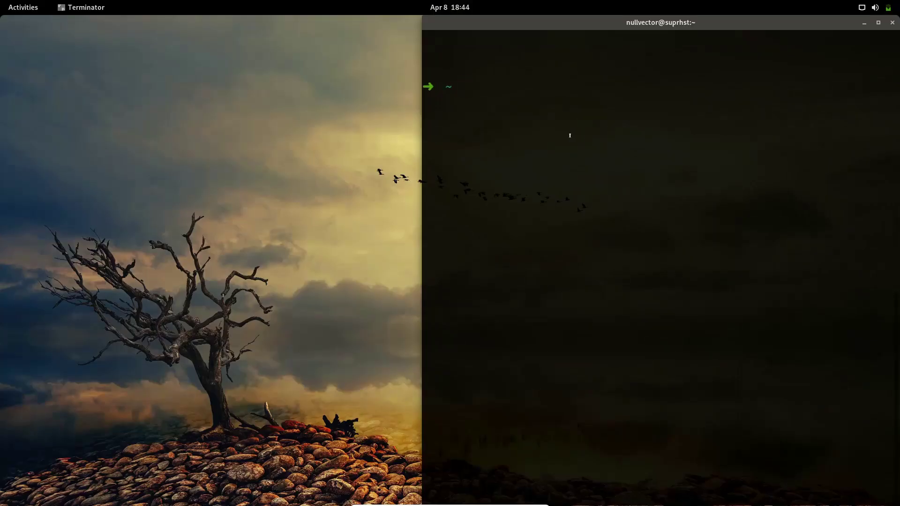
key("super")
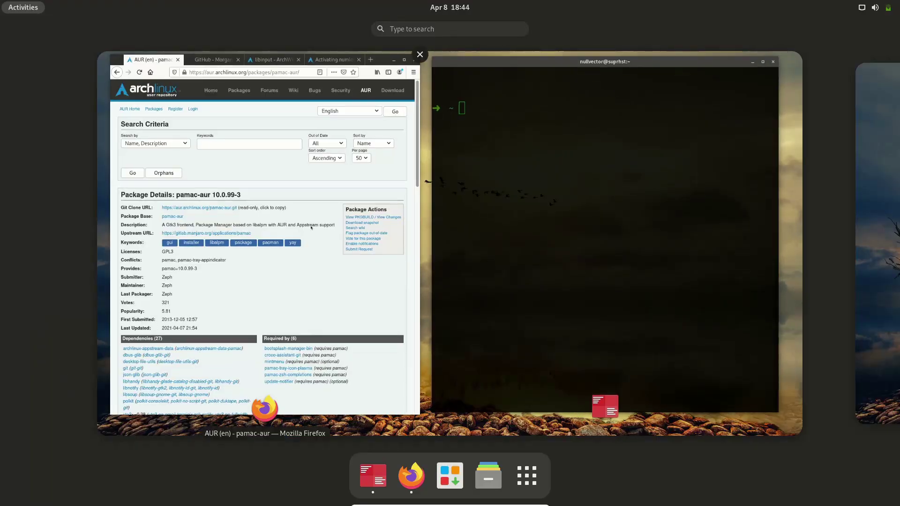
left_click(311, 228)
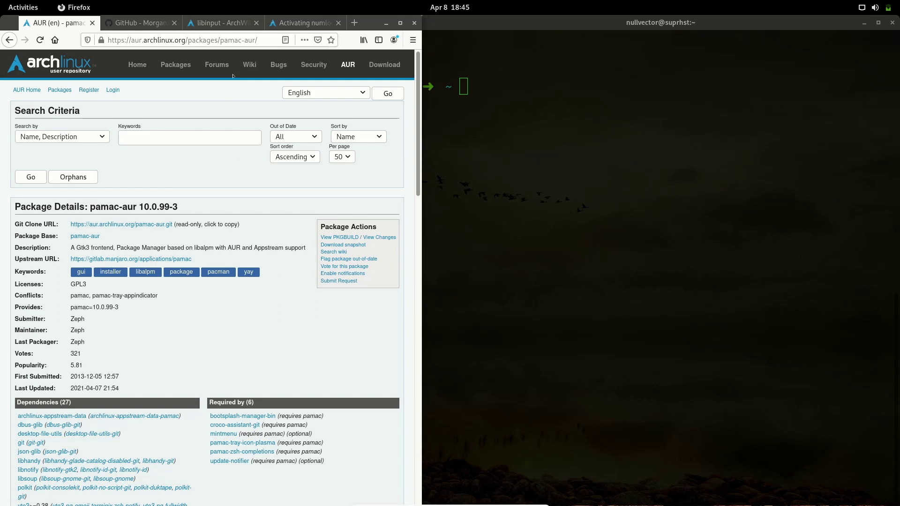
Copy the Git Clone URL of the pamac-aur package from its AUR page.
left_click(253, 41)
left_click(183, 298)
left_click_drag(71, 224, 170, 227)
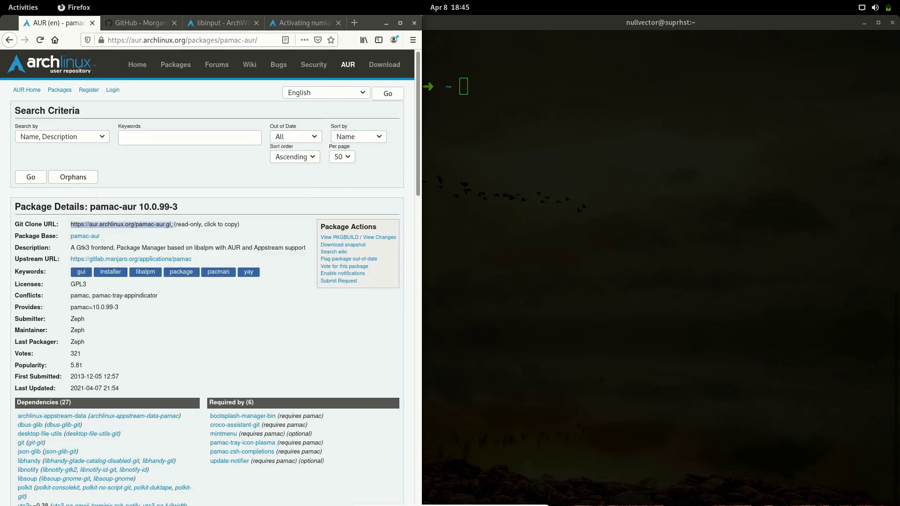
right_click(170, 227)
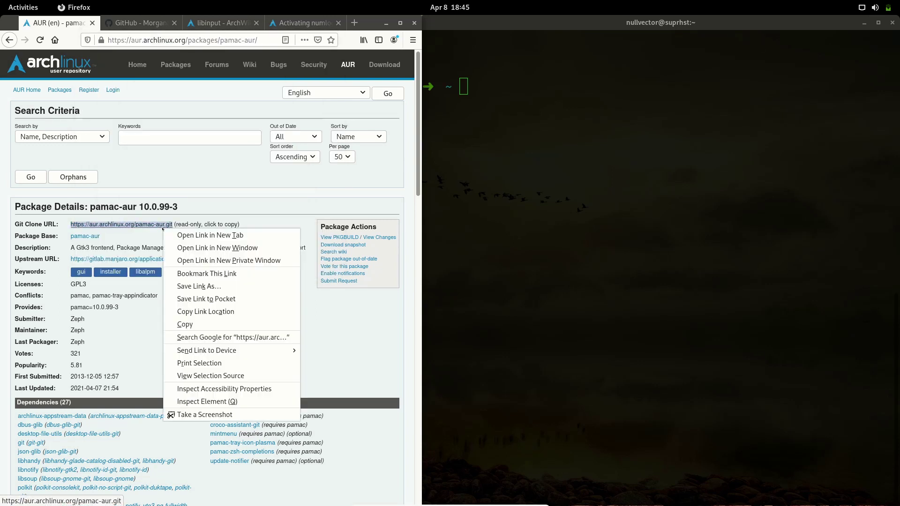
left_click(185, 324)
left_click(592, 104)
key("ctrl+l")
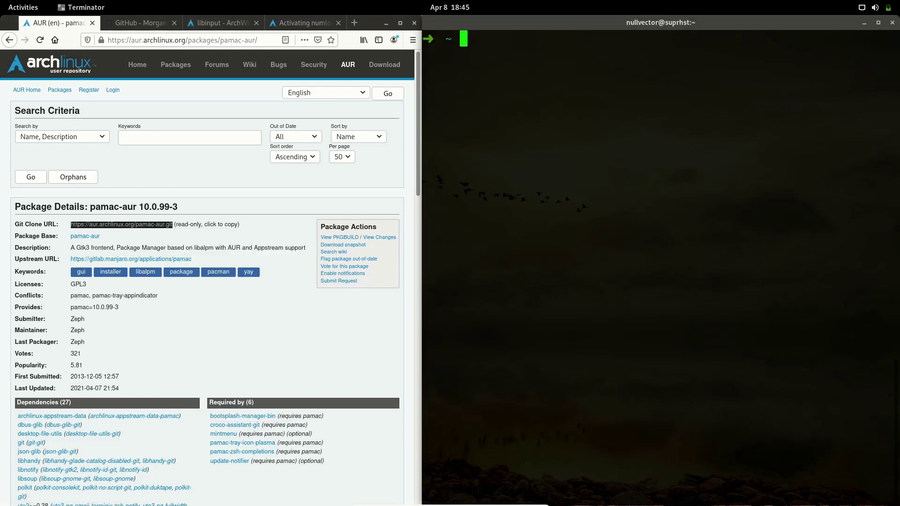
type("git clone")
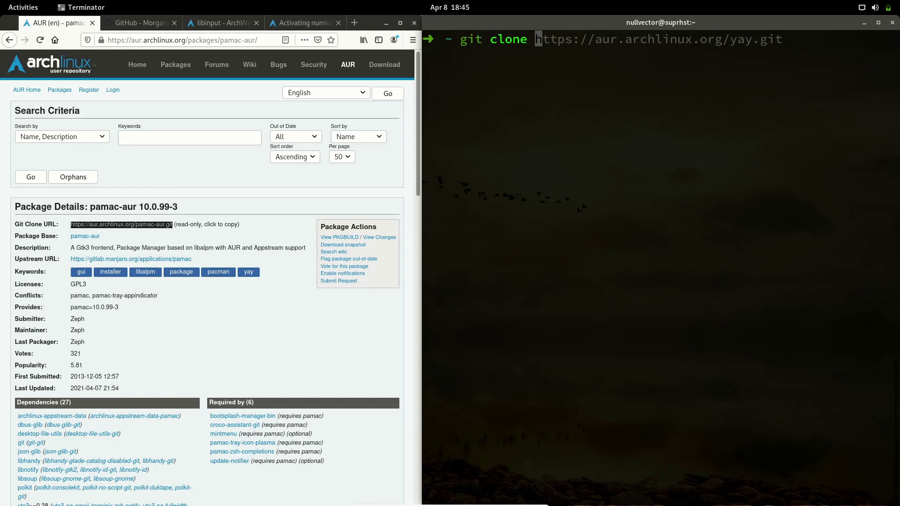
key("ctrl+shift+v")
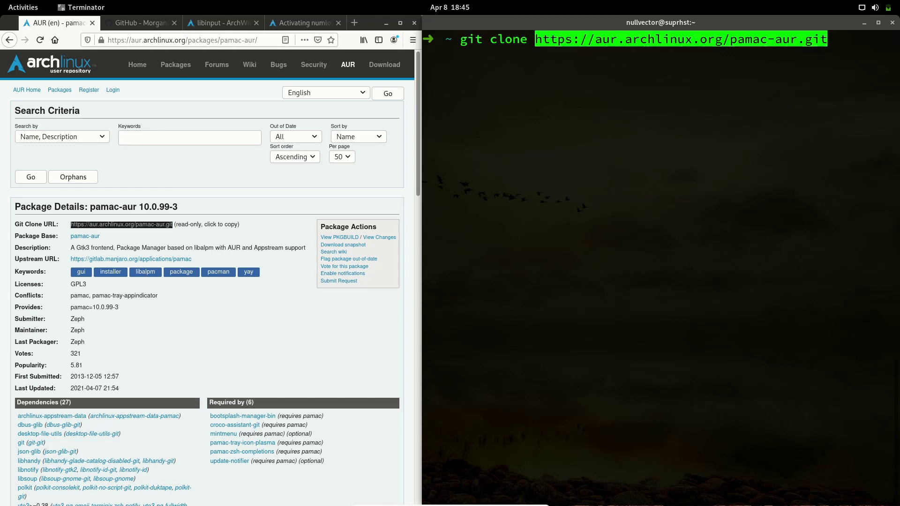
key("Return")
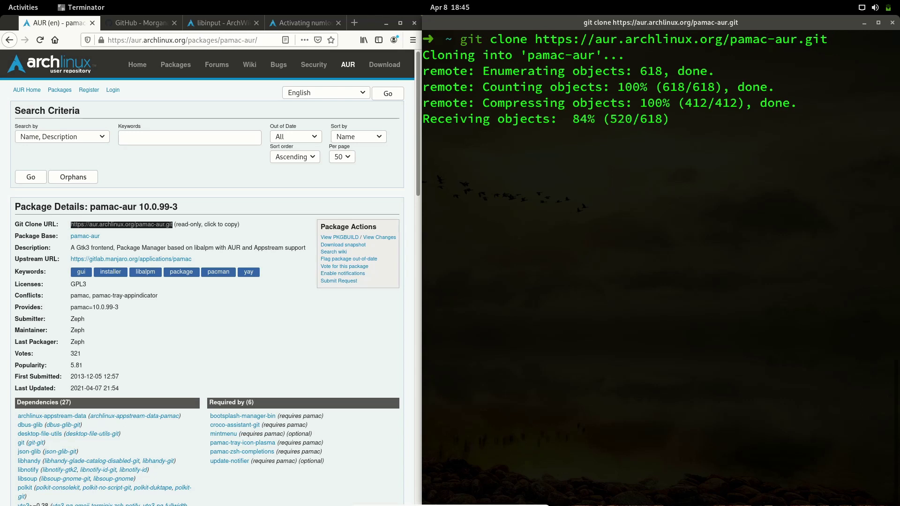
Change the terminal's working directory to the cloned pamac-aur folder.
type("cd pa")
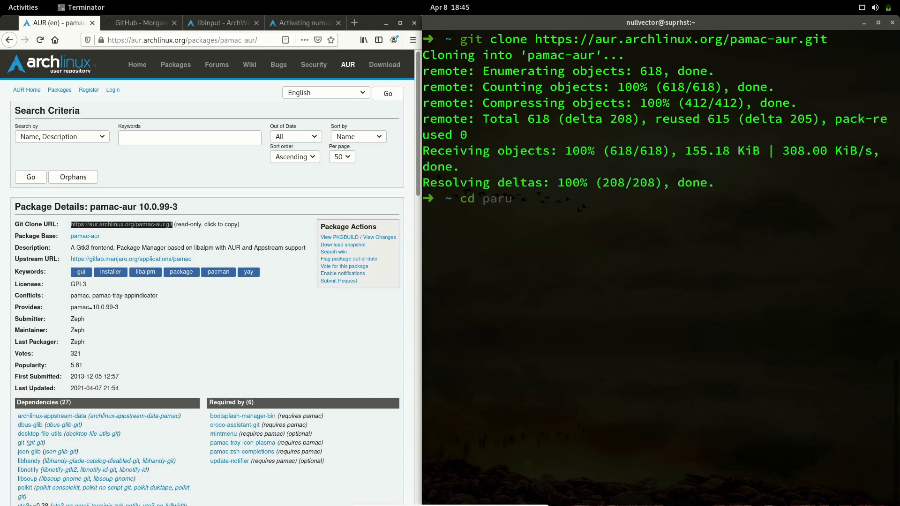
type("m")
key("Right")
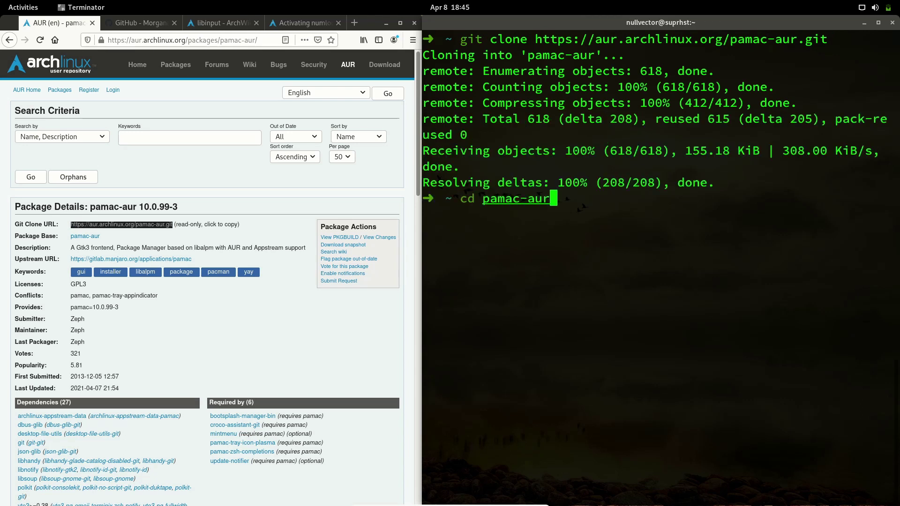
key("Return")
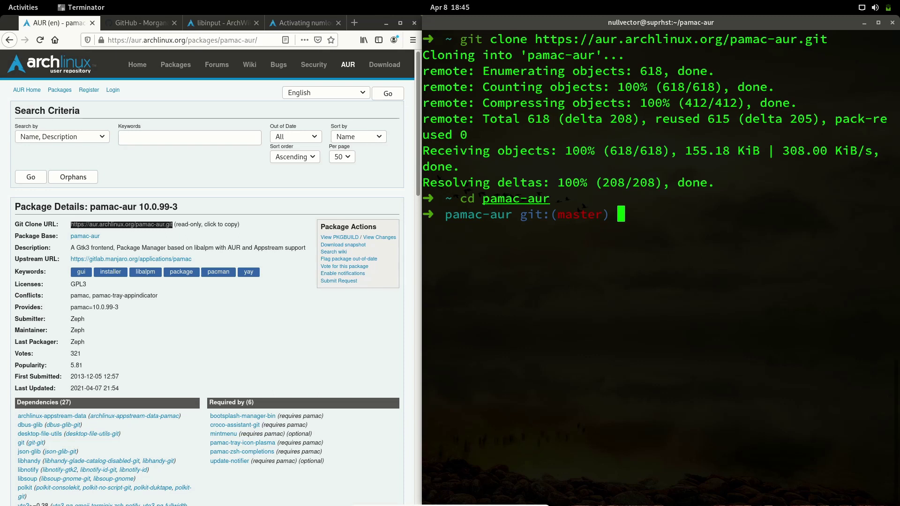
List the contents of the cloned pamac-aur folder in the terminal.
type("ls")
key("Return")
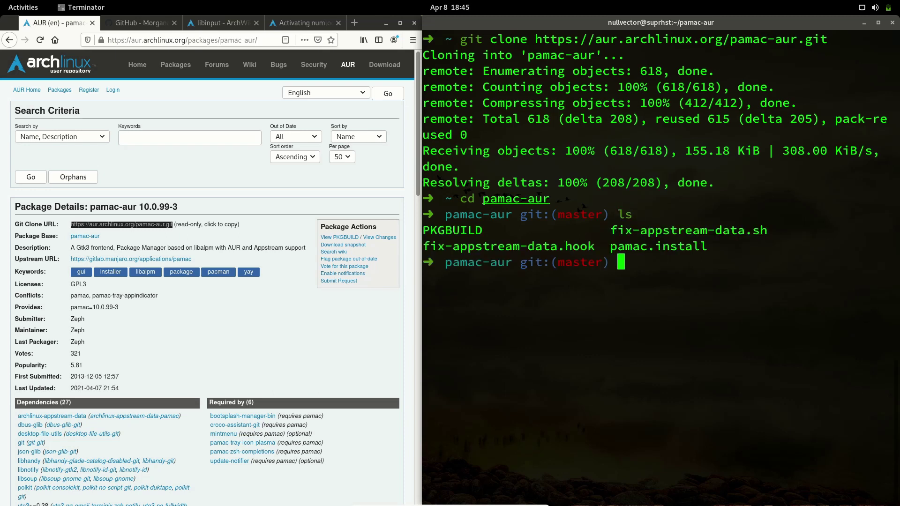
type("makepkg")
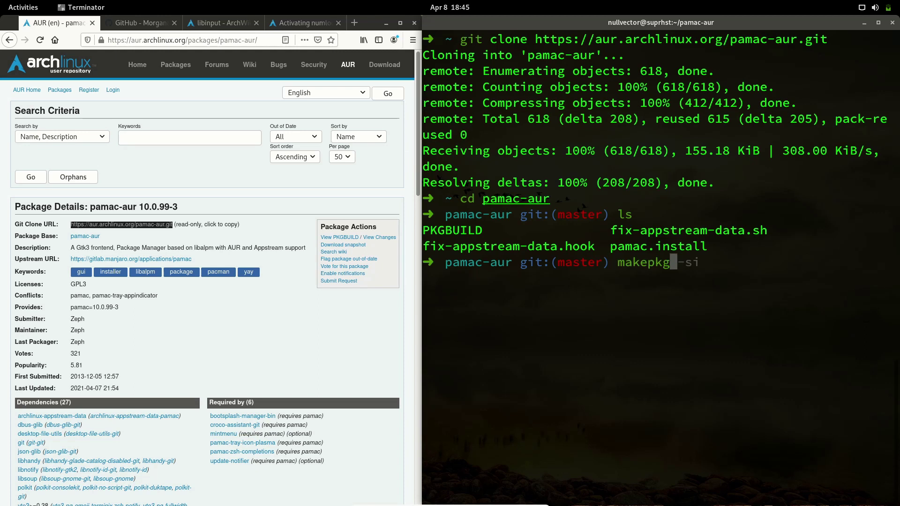
type(" -si")
key("BackSpace")
key("BackSpace")
key("BackSpace")
key("BackSpace")
key("BackSpace")
key("BackSpace")
key("BackSpace")
key("BackSpace")
key("BackSpace")
key("BackSpace")
key("BackSpace")
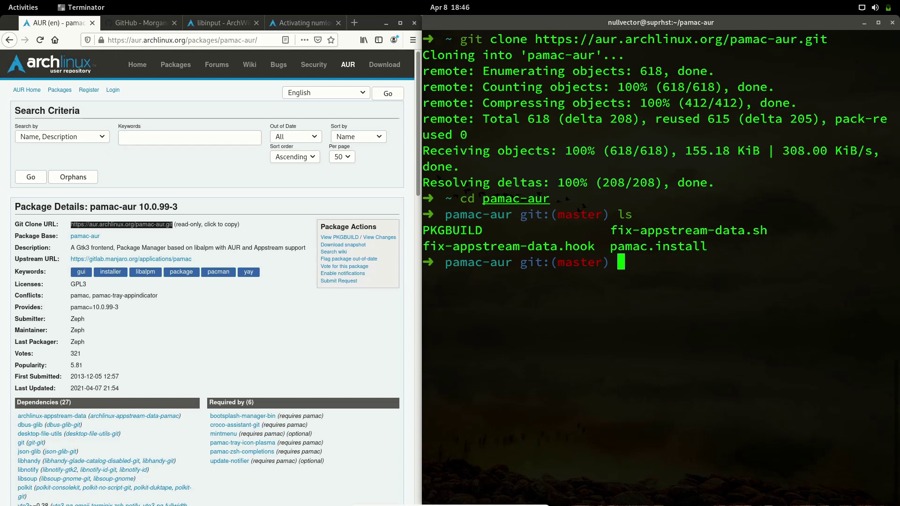
Launch Add/Remove Software and show the orphaned packages among the installed ones.
key("super")
left_click(453, 471)
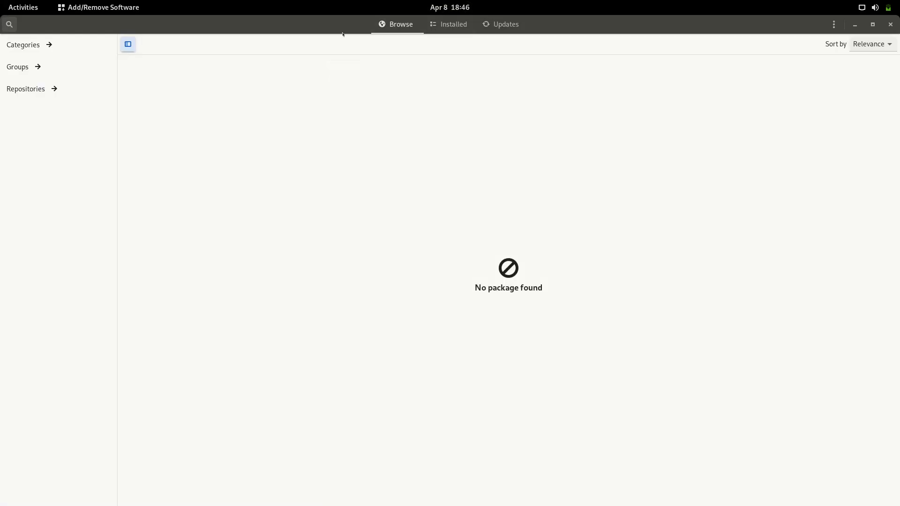
left_click(467, 27)
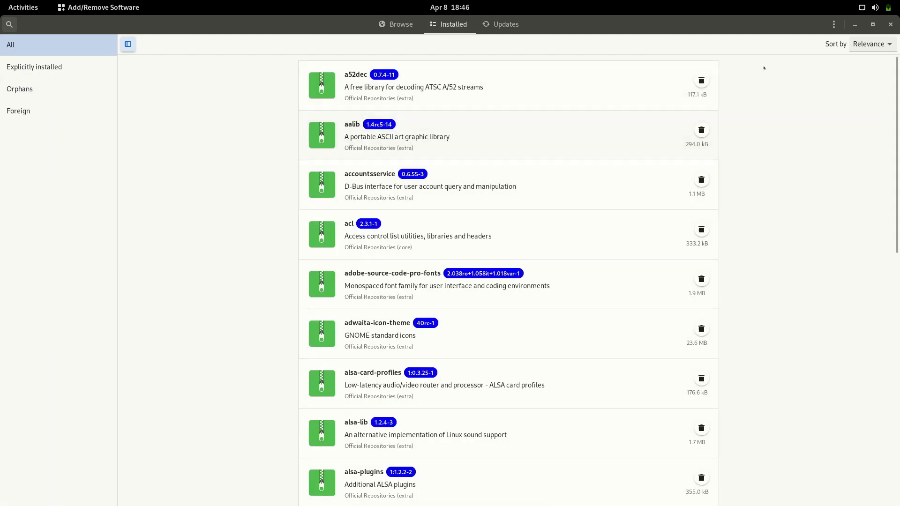
left_click(49, 89)
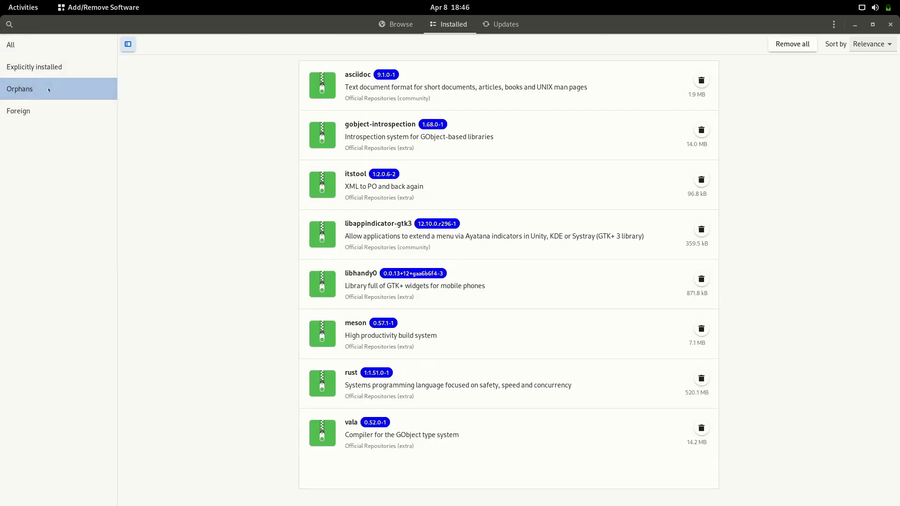
Mark all listed orphans, from asciidoc to vala, for removal and apply the transaction.
left_click(792, 43)
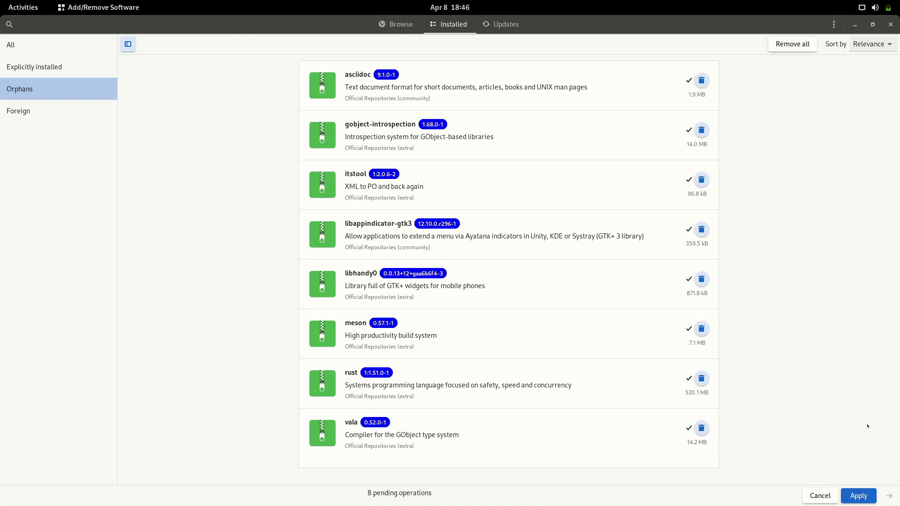
left_click(859, 496)
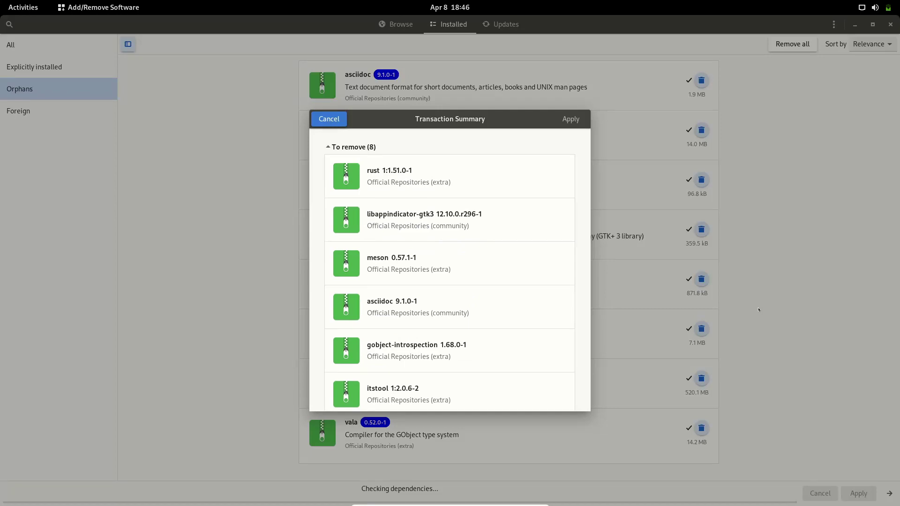
left_click(570, 119)
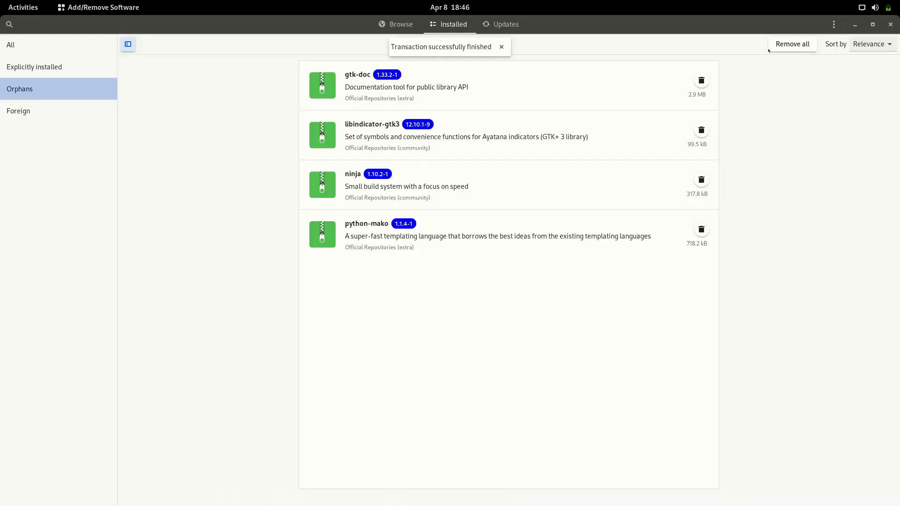
Remove the next batch of orphaned packages: gtk-doc, libindicator-gtk3, ninja and python-mako.
left_click(792, 44)
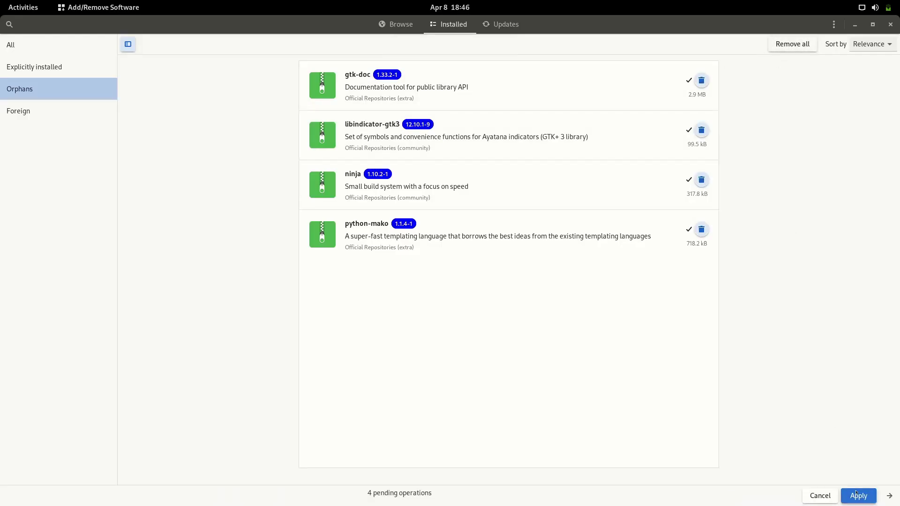
left_click(859, 493)
left_click(571, 119)
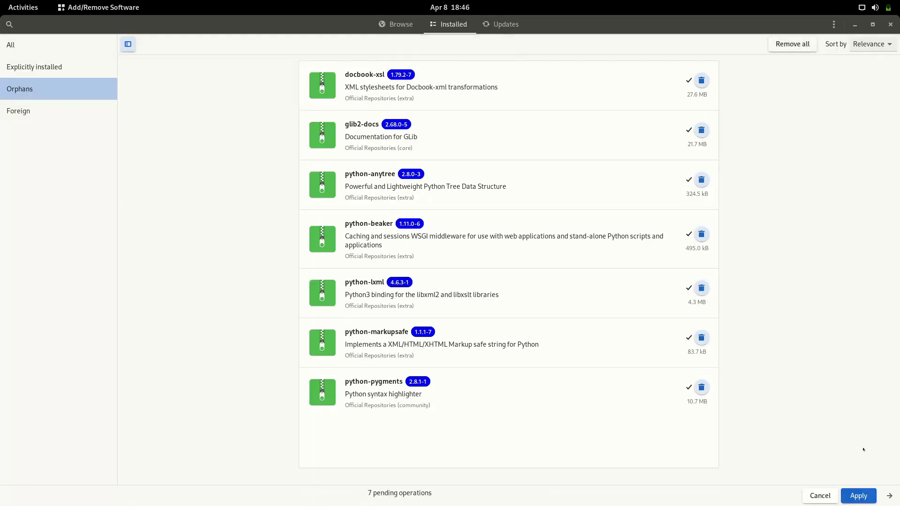
Remove the remaining orphans in two rounds: the packages from docbook-xsl to python-pygments, and docbook-xml.
left_click(858, 496)
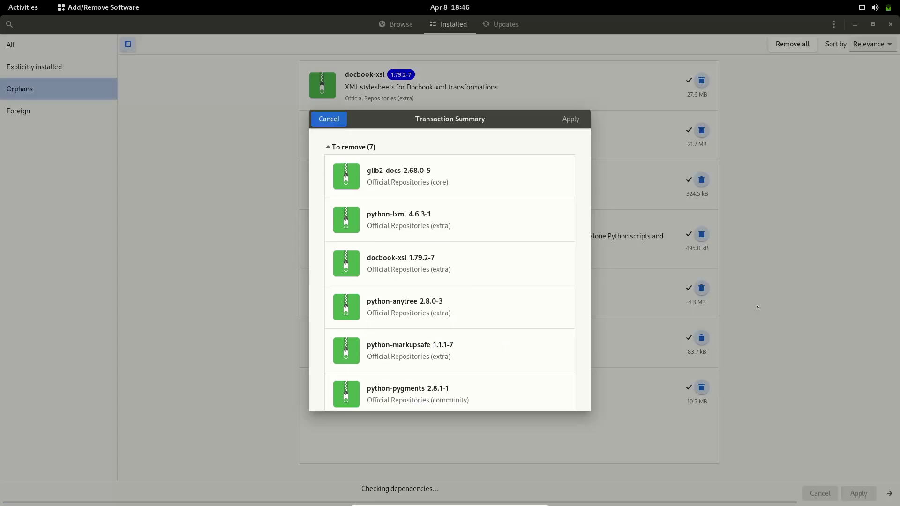
left_click(574, 119)
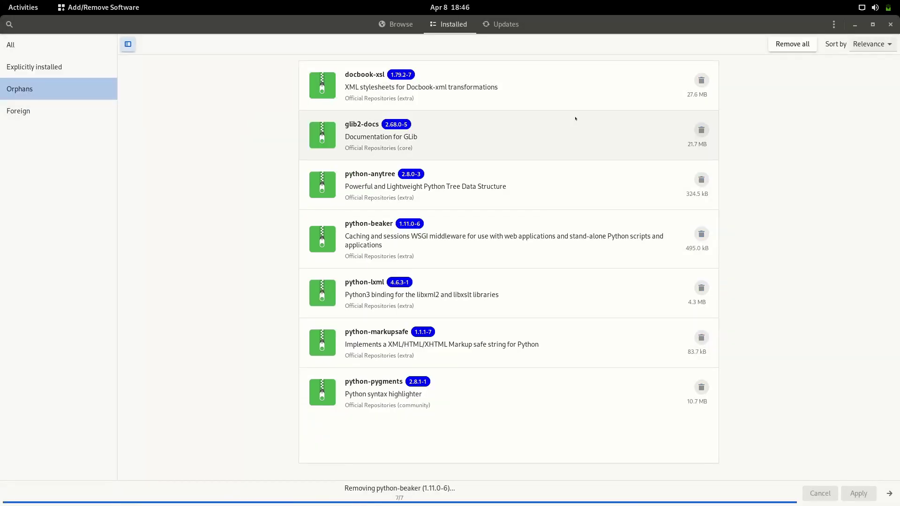
left_click(780, 49)
left_click(859, 496)
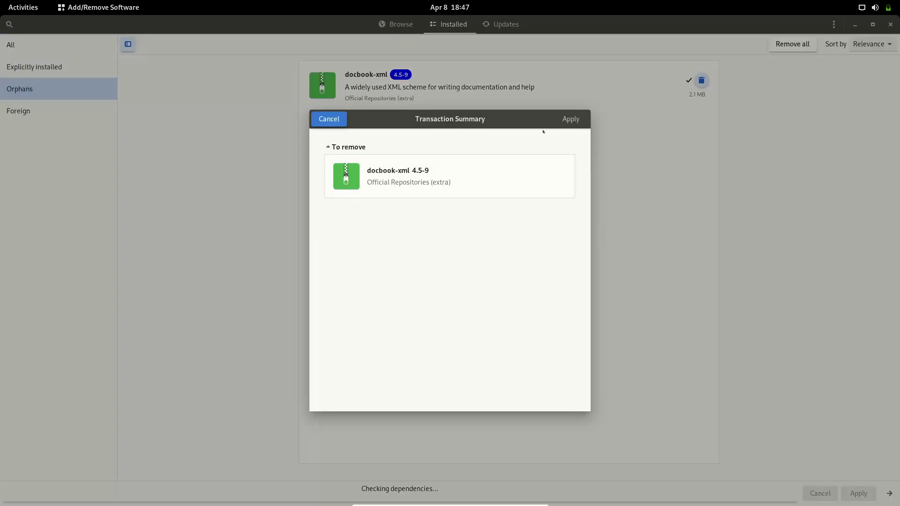
left_click(570, 119)
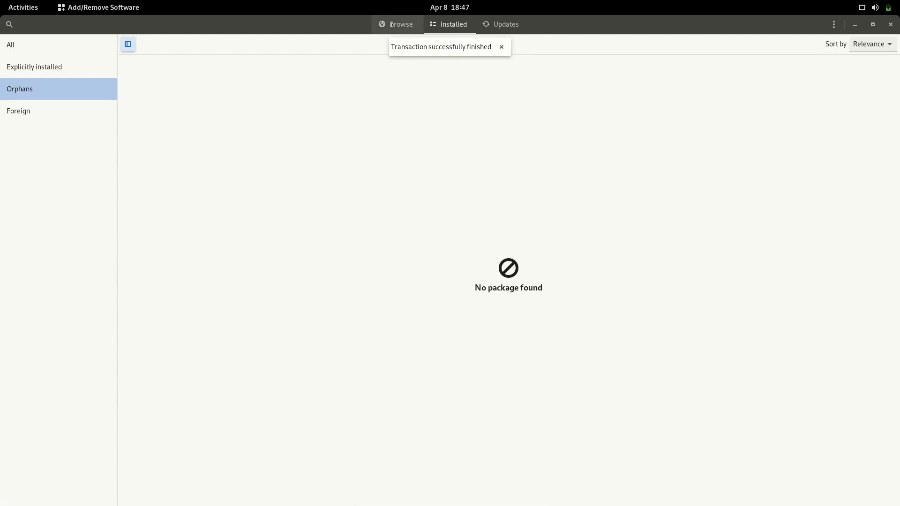
Search all packages for pipewire and clear the search query.
left_click(8, 26)
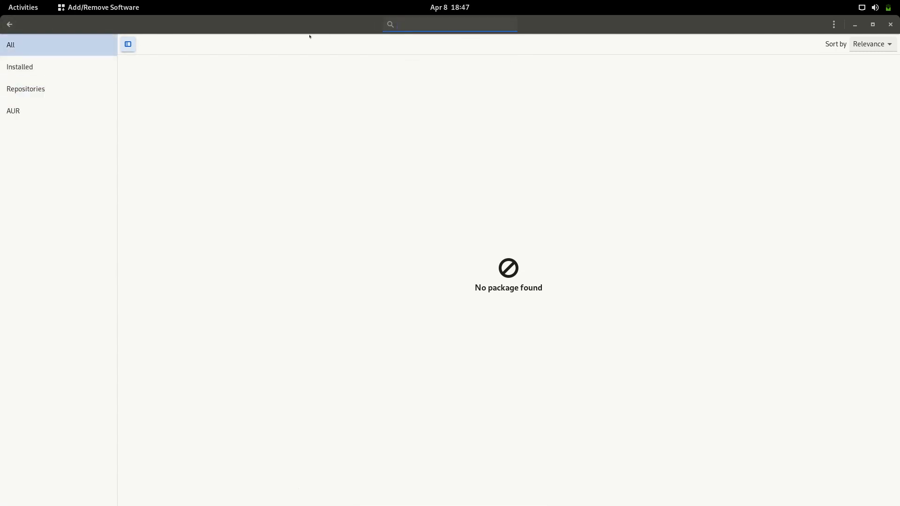
type("pipewire")
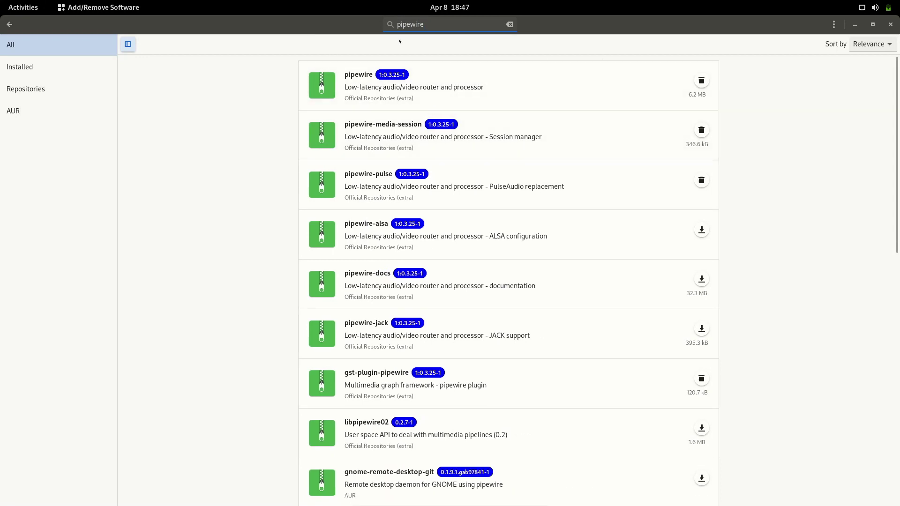
key("ctrl+a")
key("BackSpace")
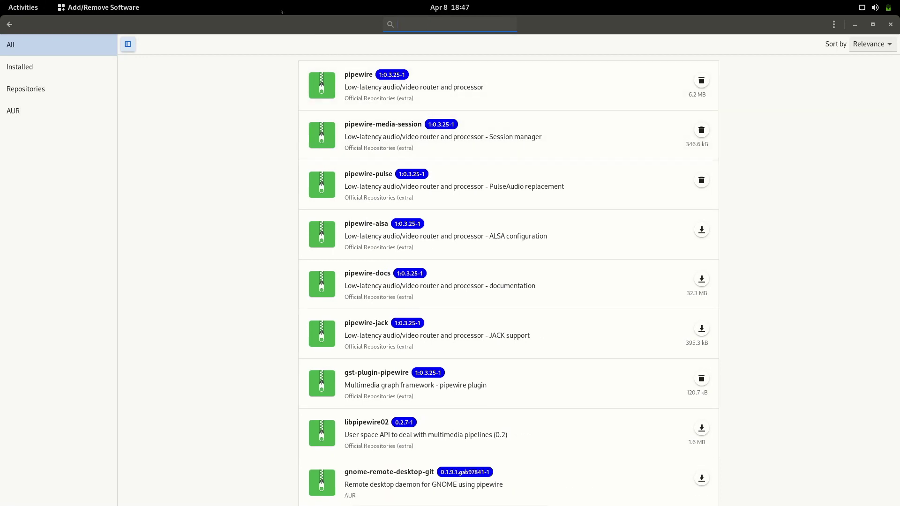
Search for inkscape, mark the inkscape package from the official repositories for installation, and clear the query.
type("inkscape")
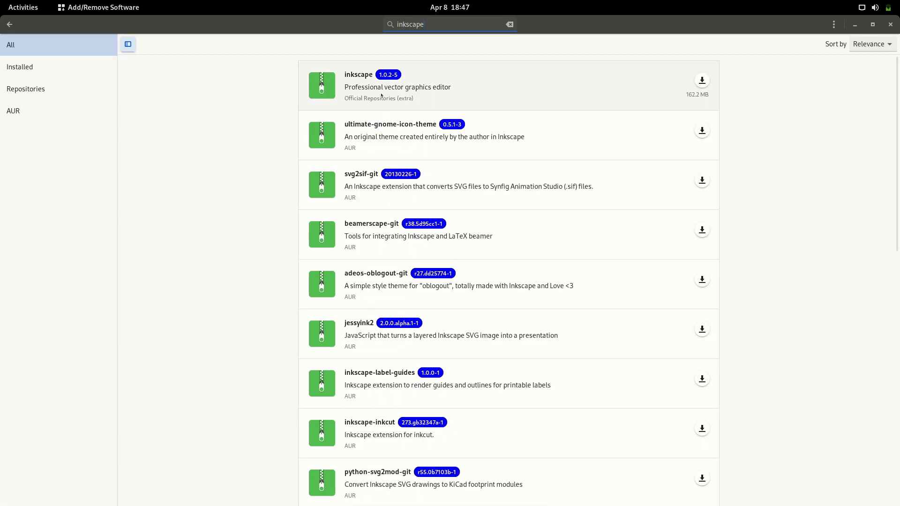
left_click(702, 81)
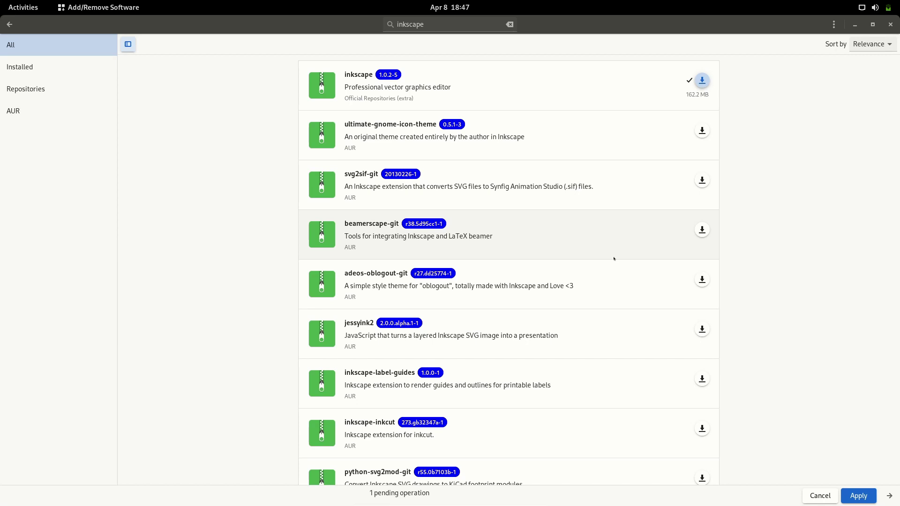
left_click(510, 24)
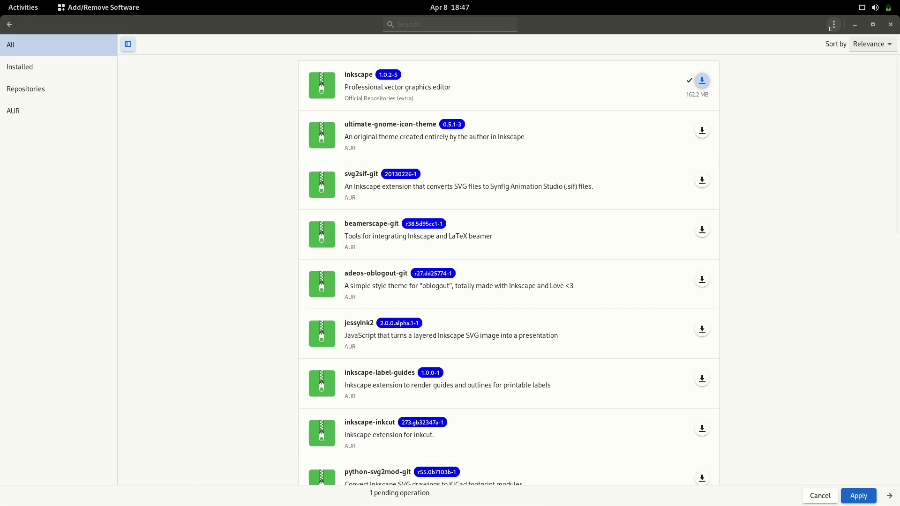
Clean the AUR build directory in the third-party preferences and close the preferences.
left_click(832, 26)
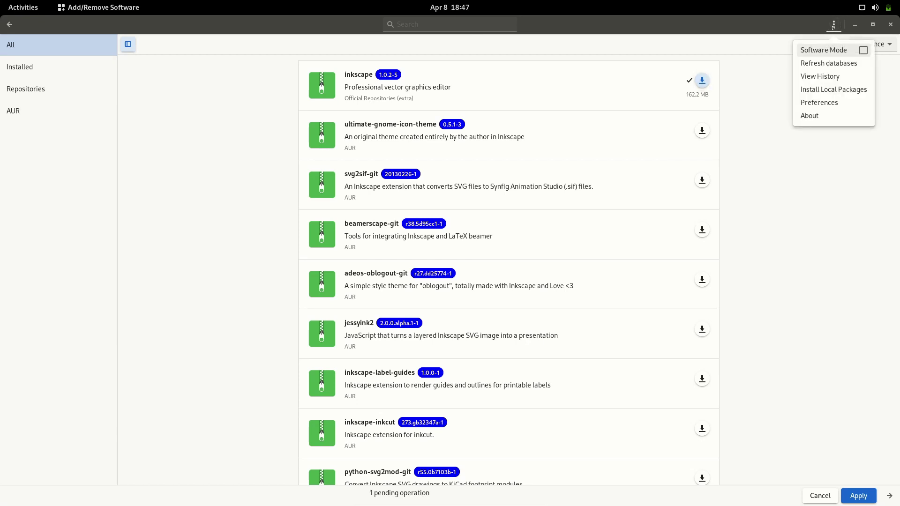
left_click(837, 102)
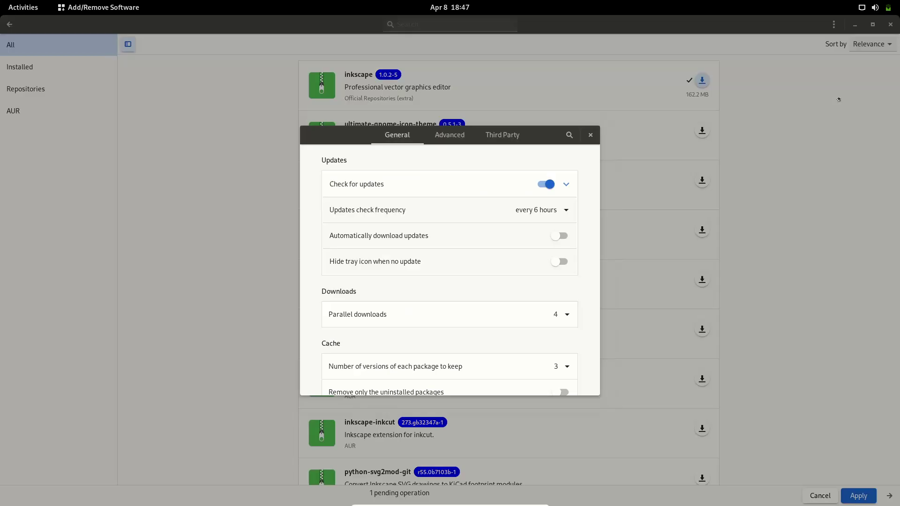
left_click(514, 137)
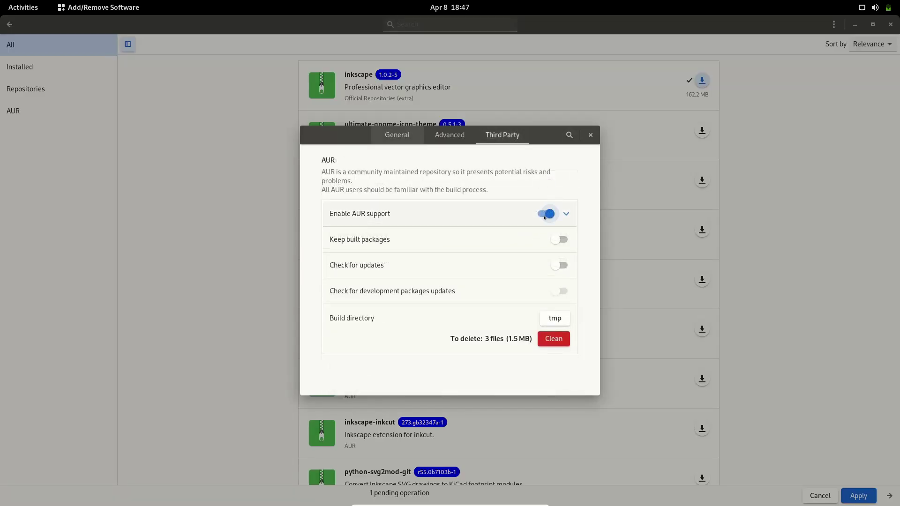
left_click(554, 339)
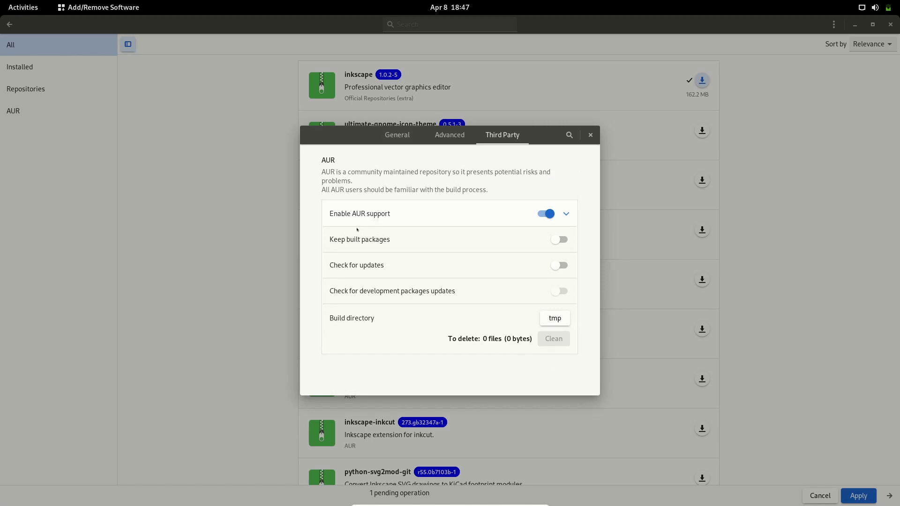
left_click(590, 135)
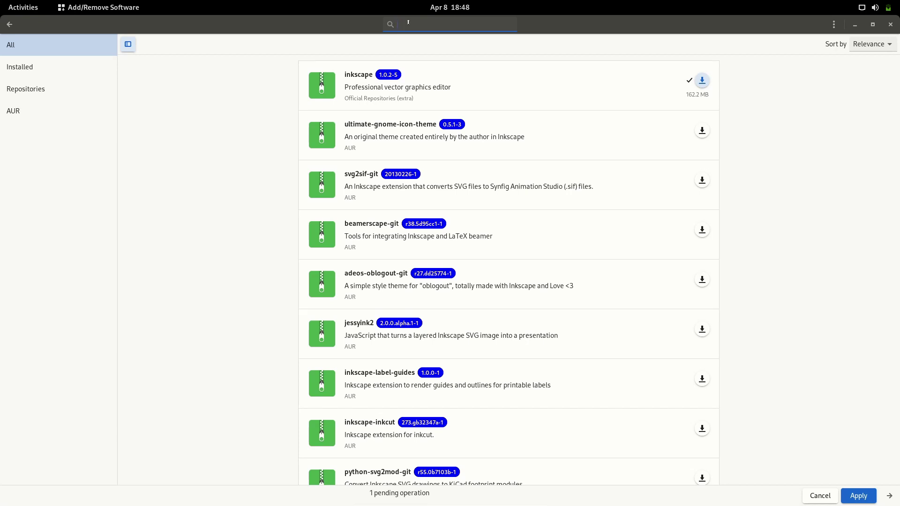
Search the packages for burpsui.
type("bur")
type("p")
key("BackSpace")
type("rpsui")
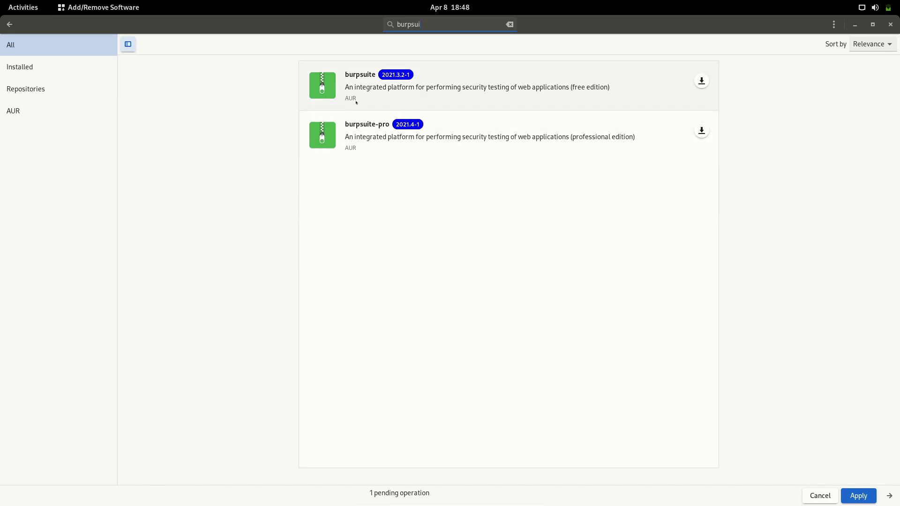
Examine the details, dependencies and build files of the free edition burpsuite package.
left_click(473, 86)
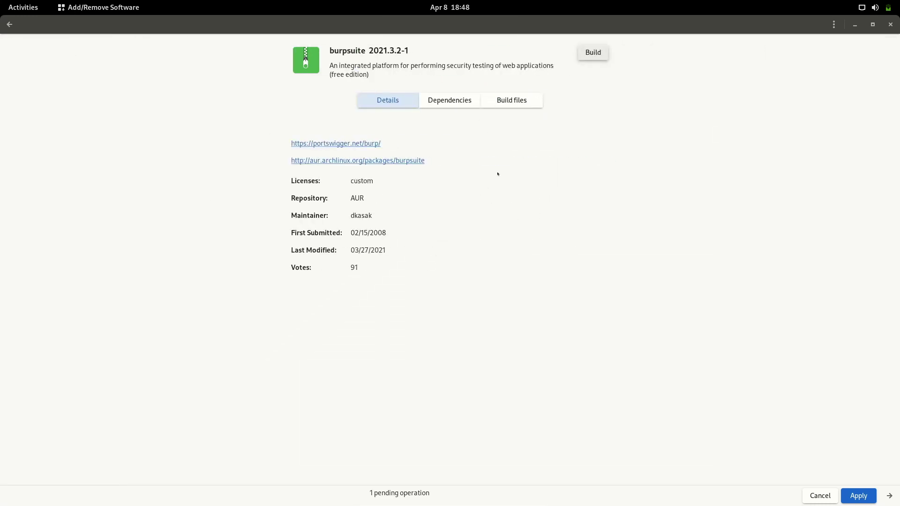
left_click(451, 99)
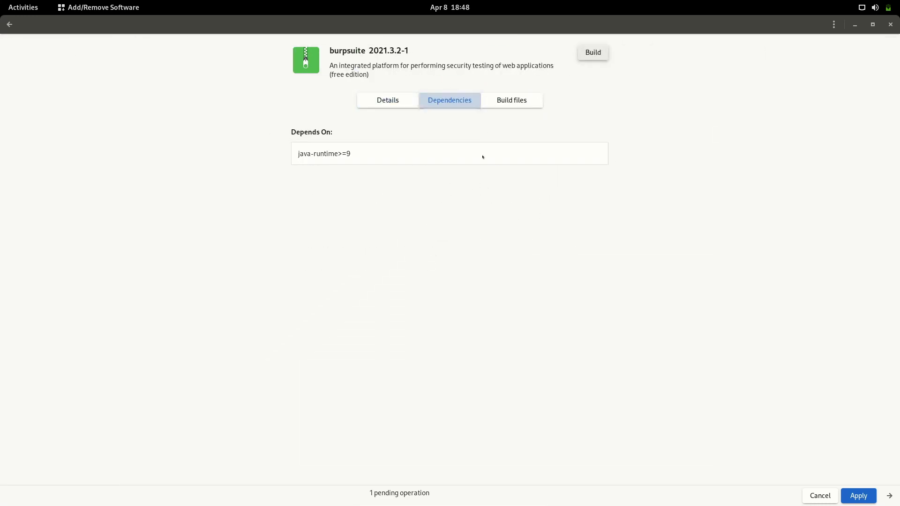
left_click(377, 99)
left_click(539, 100)
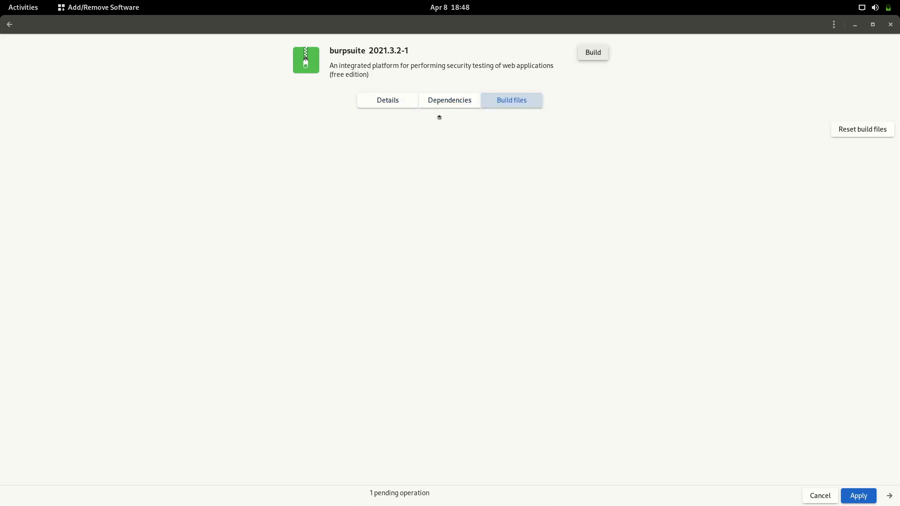
left_click(375, 100)
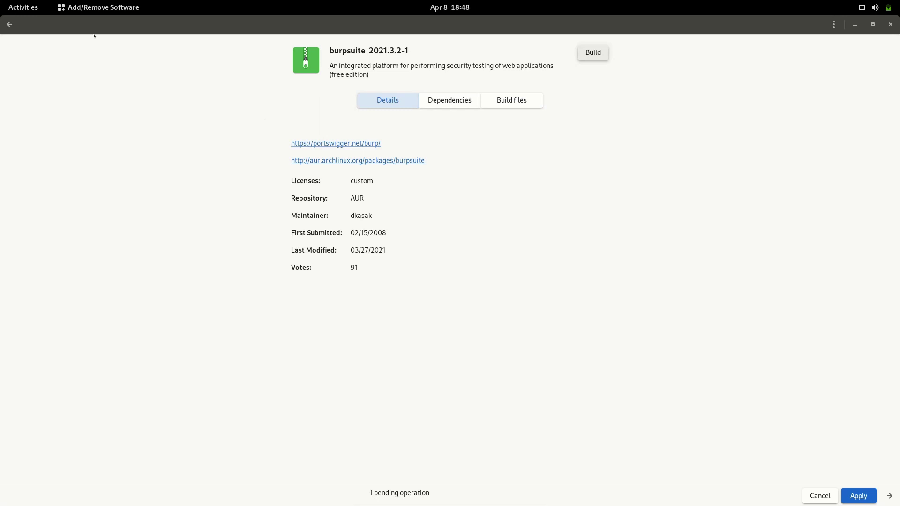
Return to the search results and mark the burpsuite free edition package for installation.
left_click(9, 24)
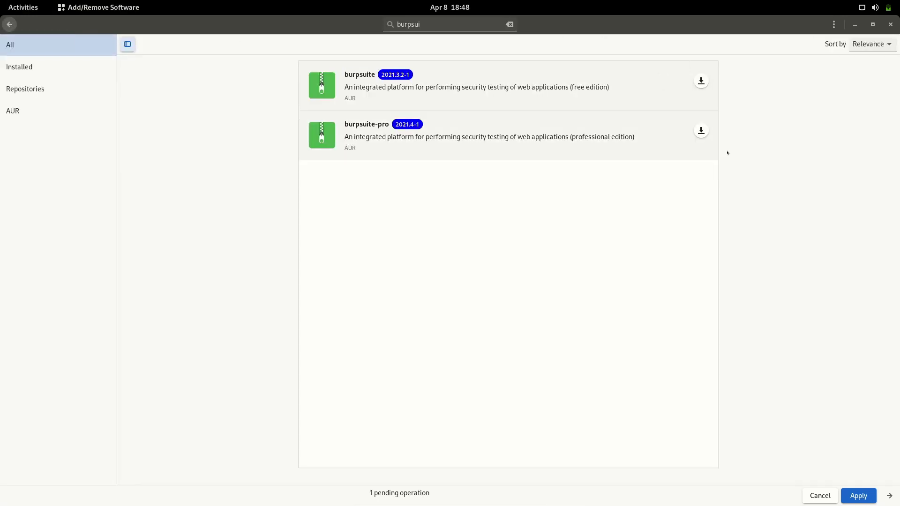
left_click(702, 81)
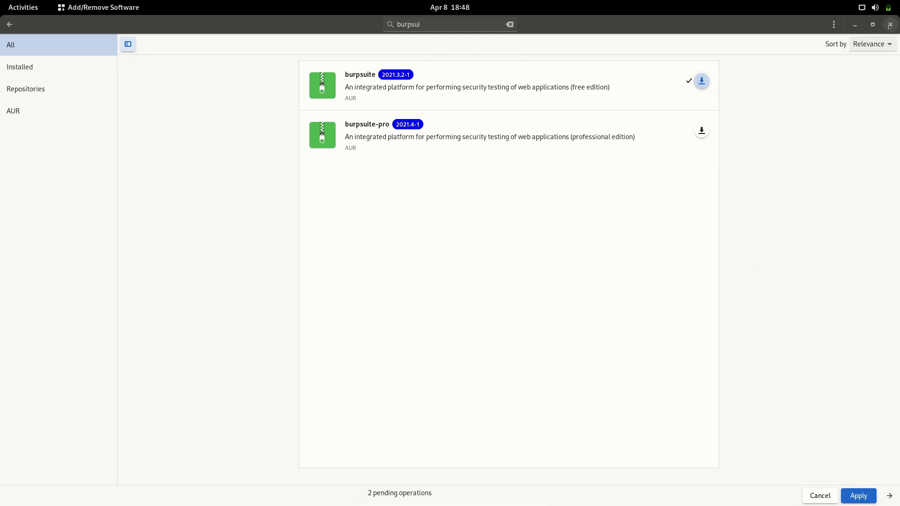
Replace the package search query with amdgpu pro.
left_click(509, 24)
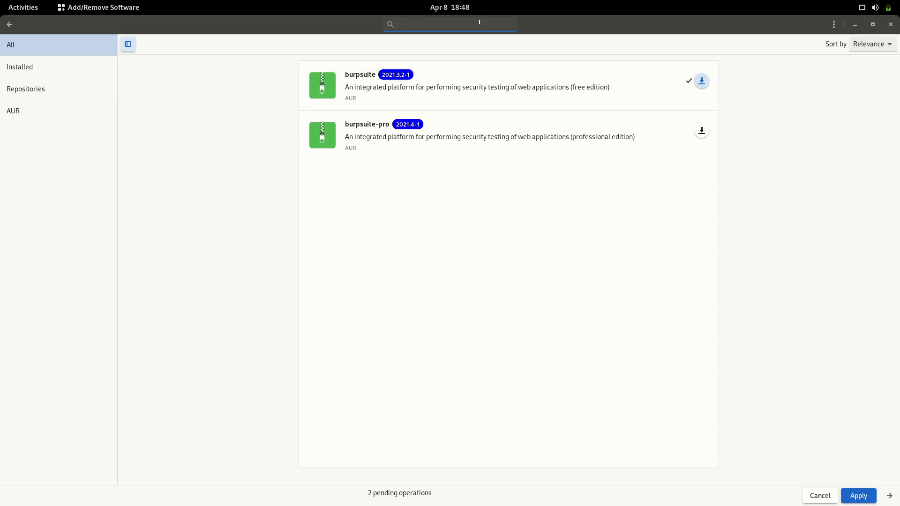
type("amdgpu pro")
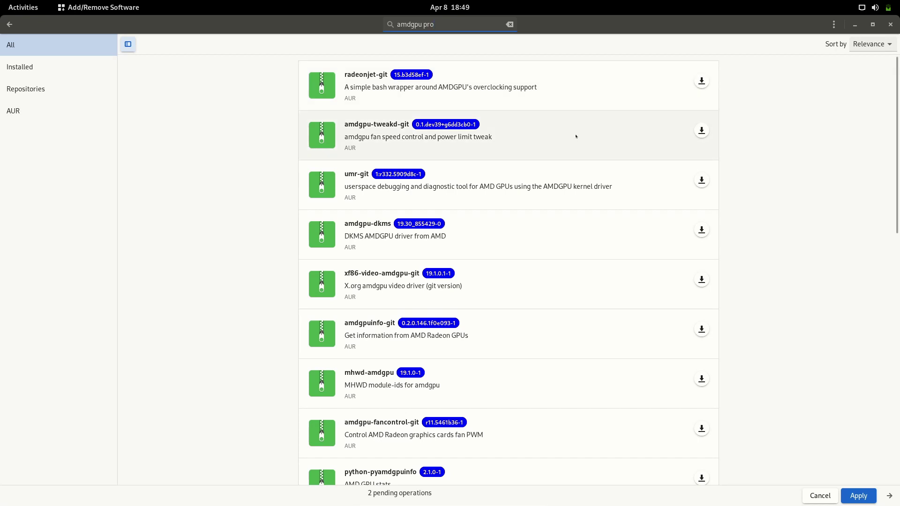
Close the package manager and the pamac-aur page, and bring up the Installation section of paru's GitHub page.
left_click(890, 24)
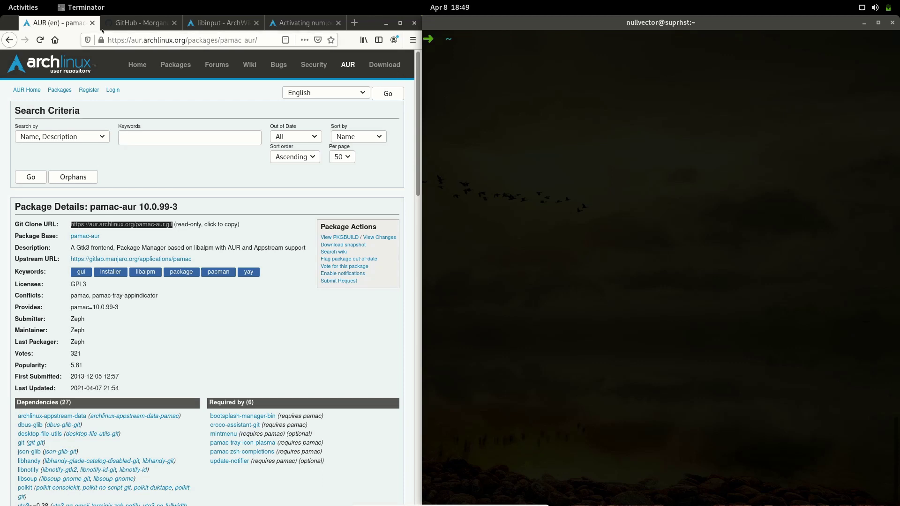
left_click(91, 22)
scroll(111, 211, "down", 6)
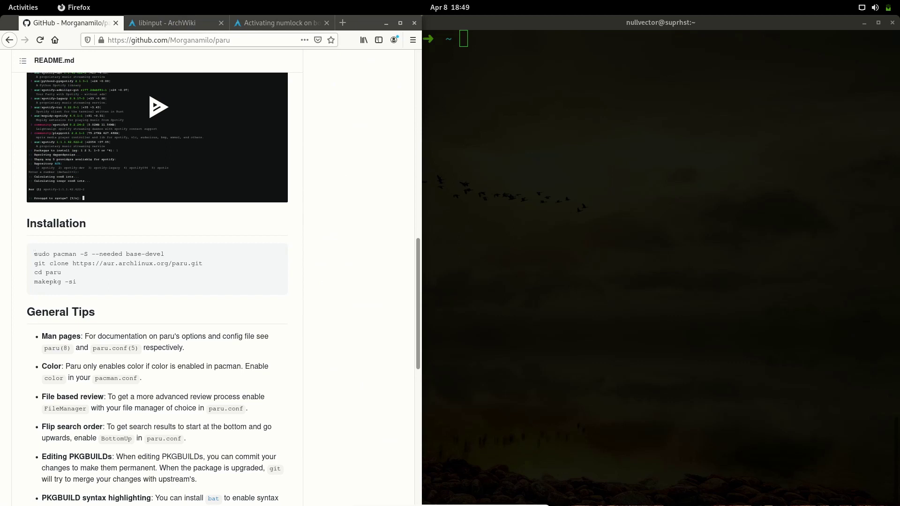
Demonstrate the base-devel installation command, sudo pacman -S base-devel, in the terminal and clear it without running it.
left_click_drag(33, 257, 164, 257)
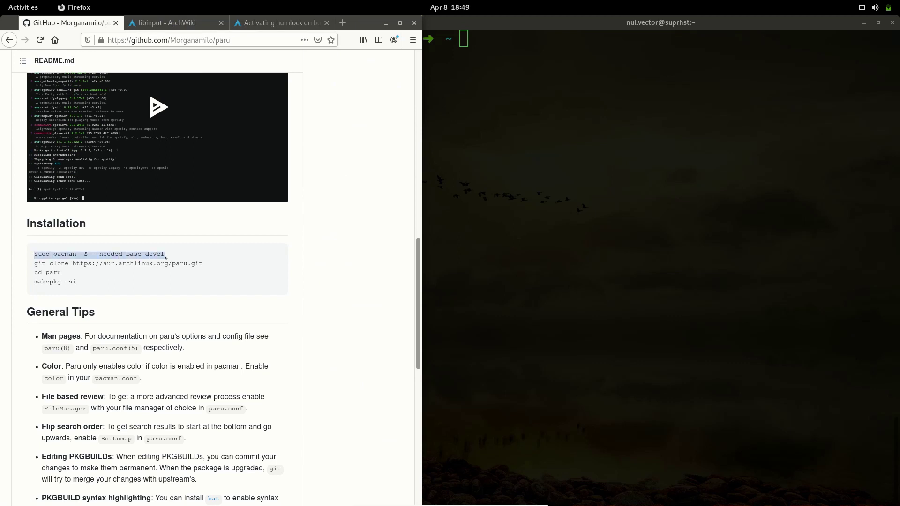
left_click(558, 154)
type("sudo")
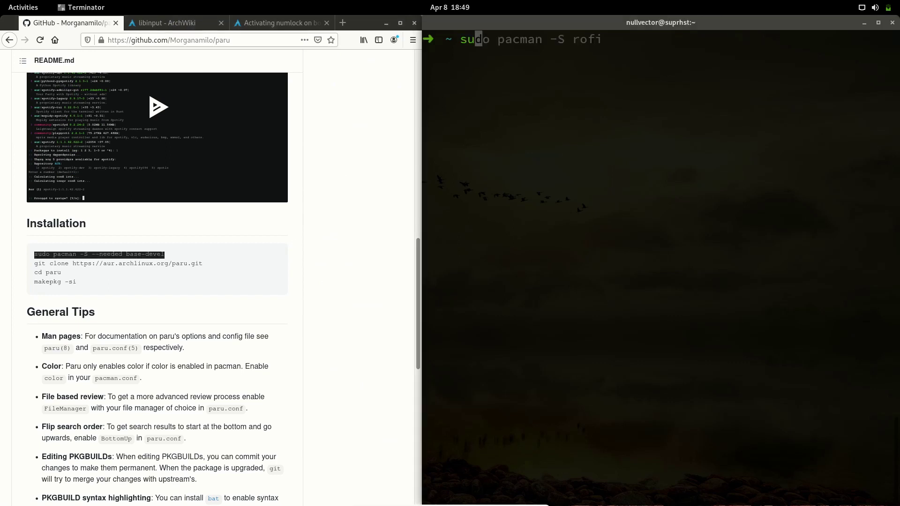
type(" pacman ")
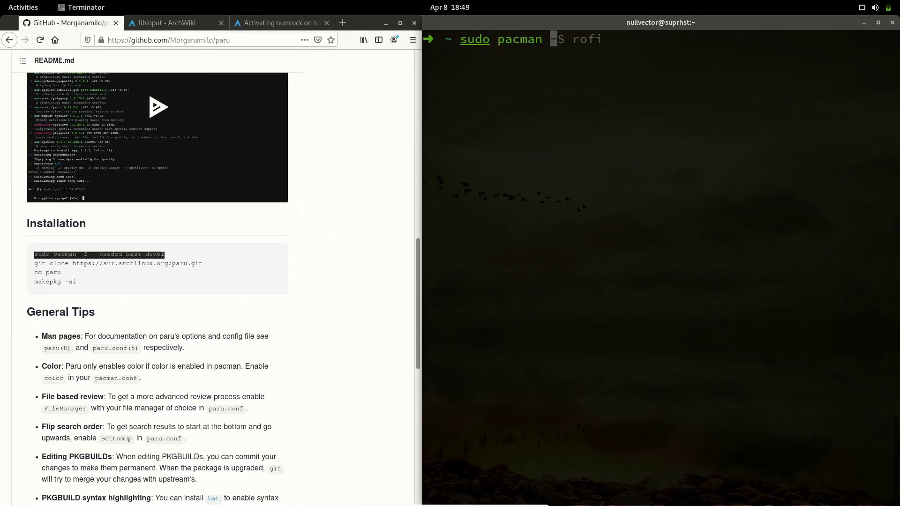
type("-S base-")
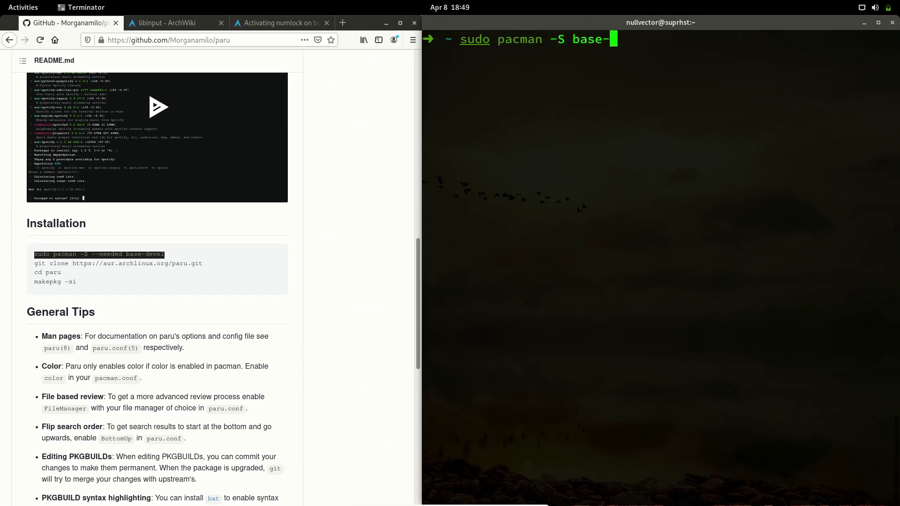
type("devel")
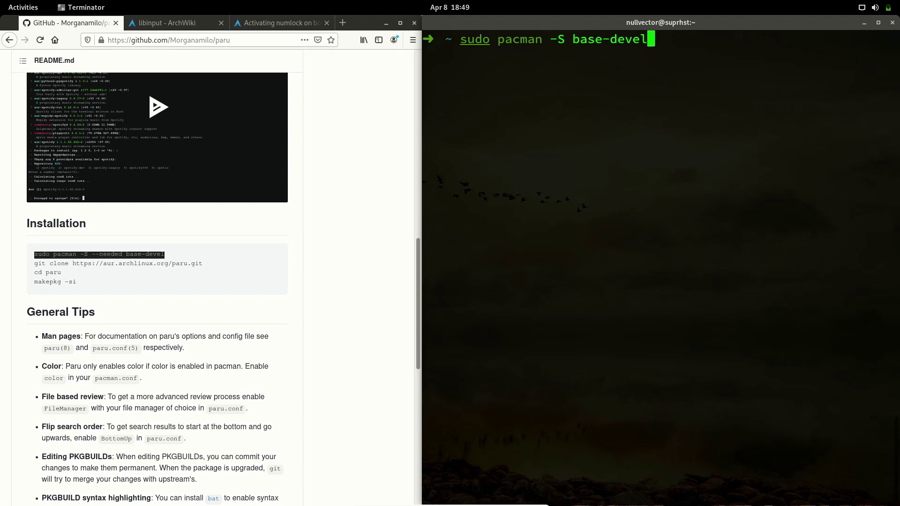
key("BackSpace")
key("BackSpace")
key("BackSpace")
key("BackSpace")
key("BackSpace")
key("BackSpace")
key("BackSpace")
key("BackSpace")
key("BackSpace")
key("BackSpace")
key("BackSpace")
key("BackSpace")
key("BackSpace")
key("BackSpace")
key("BackSpace")
key("BackSpace")
key("BackSpace")
key("BackSpace")
key("BackSpace")
key("BackSpace")
key("BackSpace")
key("BackSpace")
key("BackSpace")
key("BackSpace")
key("BackSpace")
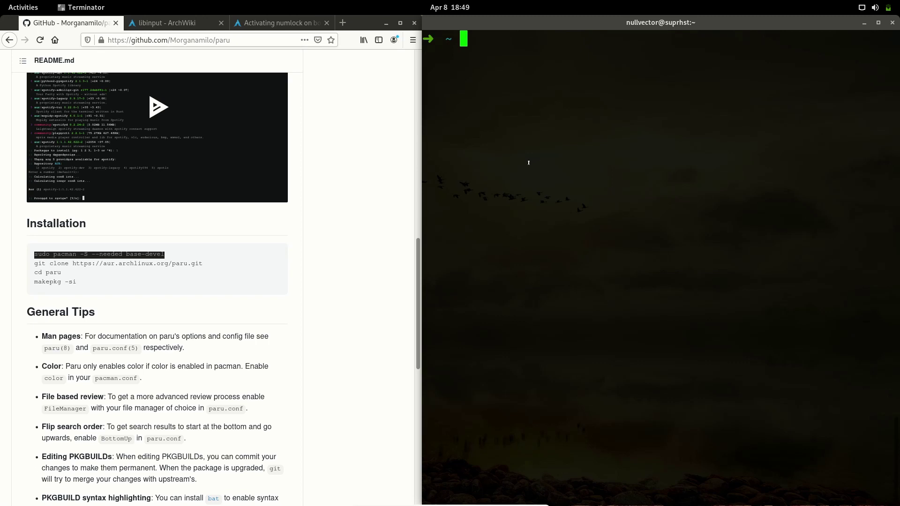
Copy the git clone command for the paru repository into the terminal and clear it without running it.
left_click(206, 269)
left_click_drag(206, 269, 28, 265)
right_click(41, 262)
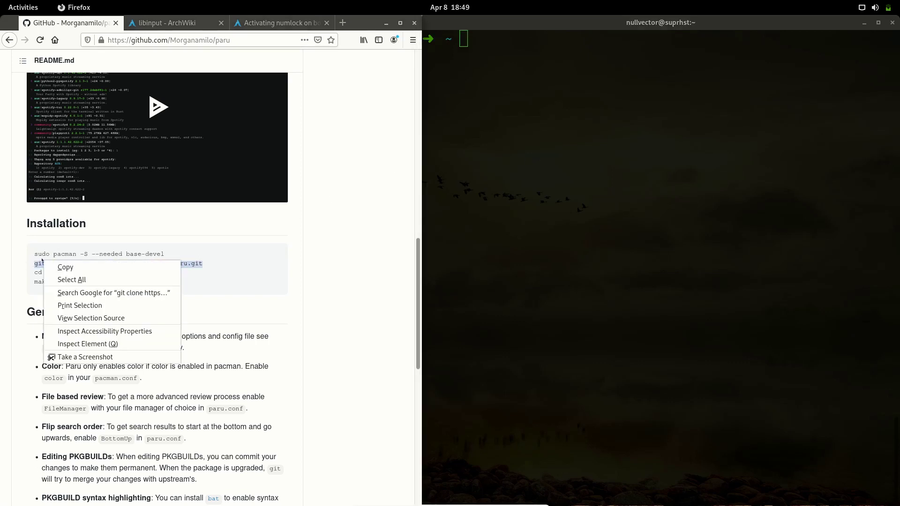
left_click(56, 267)
left_click(488, 178)
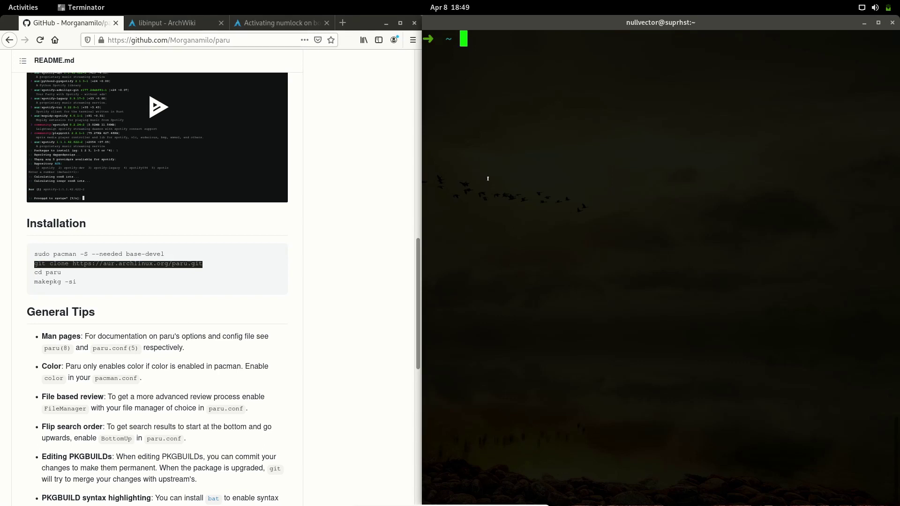
key("ctrl+shift+v")
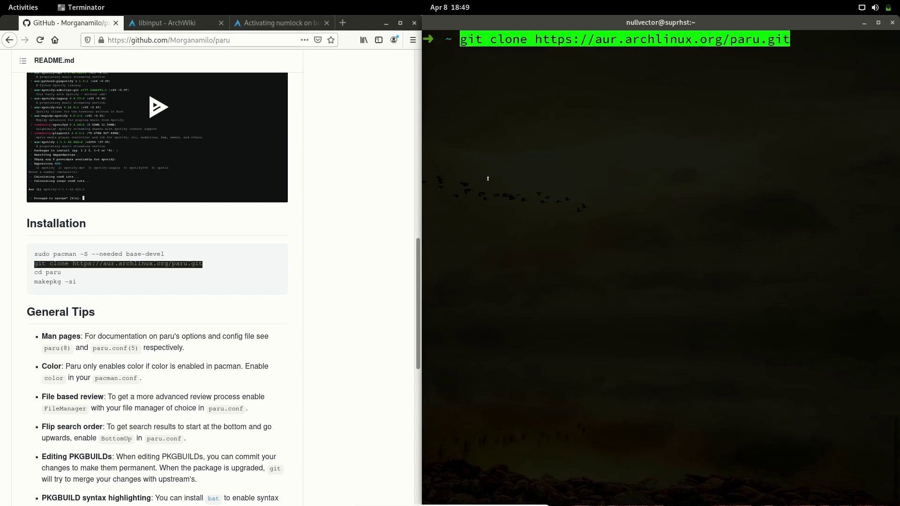
key("BackSpace")
key("BackSpace")
key("BackSpace")
key("BackSpace")
key("BackSpace")
key("BackSpace")
key("BackSpace")
key("BackSpace")
key("BackSpace")
key("BackSpace")
key("BackSpace")
key("BackSpace")
key("BackSpace")
key("BackSpace")
key("BackSpace")
key("BackSpace")
key("BackSpace")
key("BackSpace")
key("BackSpace")
key("BackSpace")
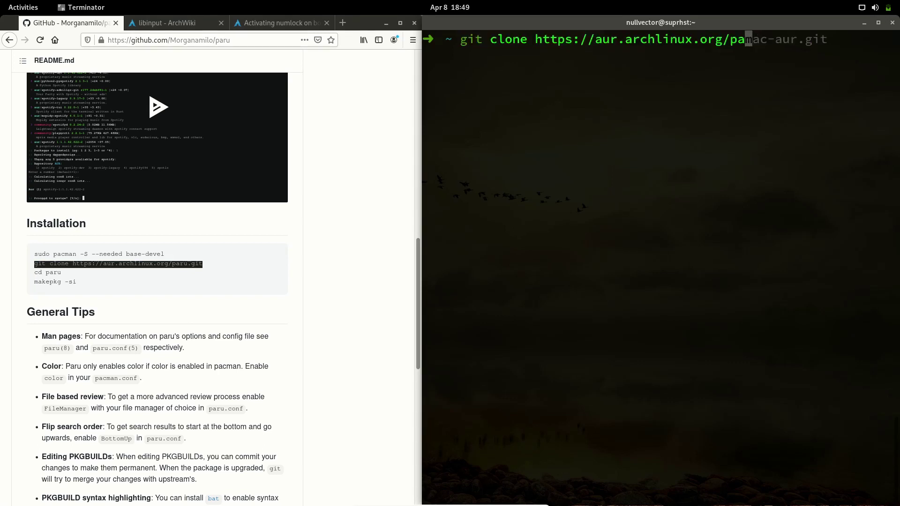
key("BackSpace")
key("BackSpace")
key("BackSpace")
key("BackSpace")
key("BackSpace")
key("BackSpace")
key("BackSpace")
key("BackSpace")
Change into the paru directory and enter the build command makepkg -si without running it.
type("cd paru")
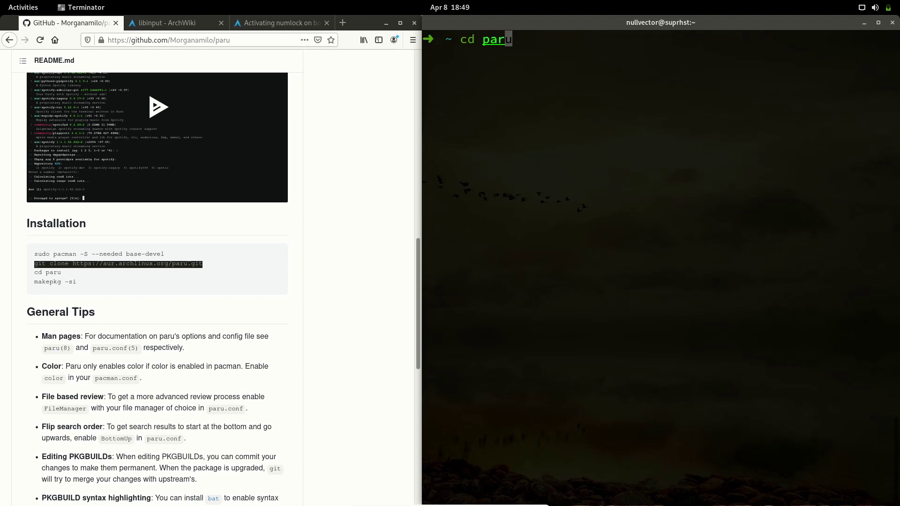
key("Return")
type("make p")
key("BackSpace")
key("BackSpace")
key("Right")
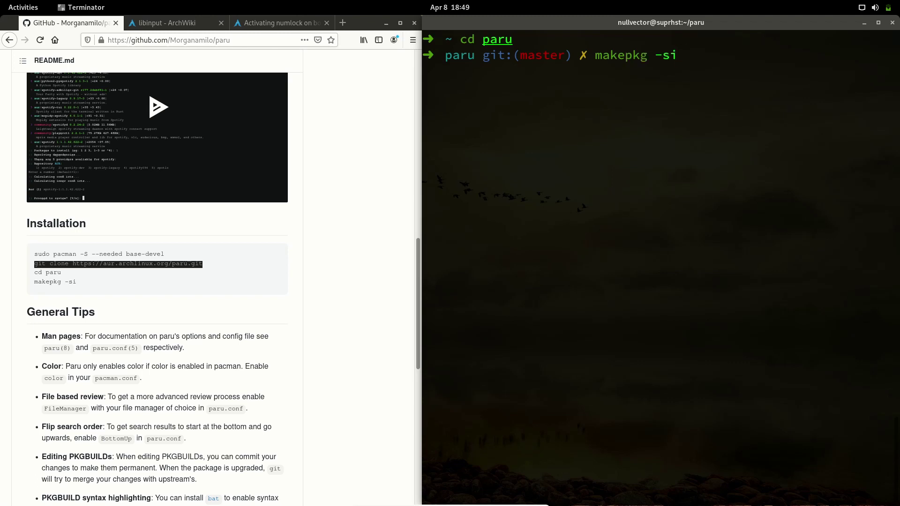
Discard the unrun build command, return to the home directory and clear the terminal.
key("Left")
key("Home")
key("ctrl+k")
type("cd")
key("Return")
key("ctrl+l")
Run paru to upgrade the system and its AUR packages, authenticating with the sudo password.
type("pa")
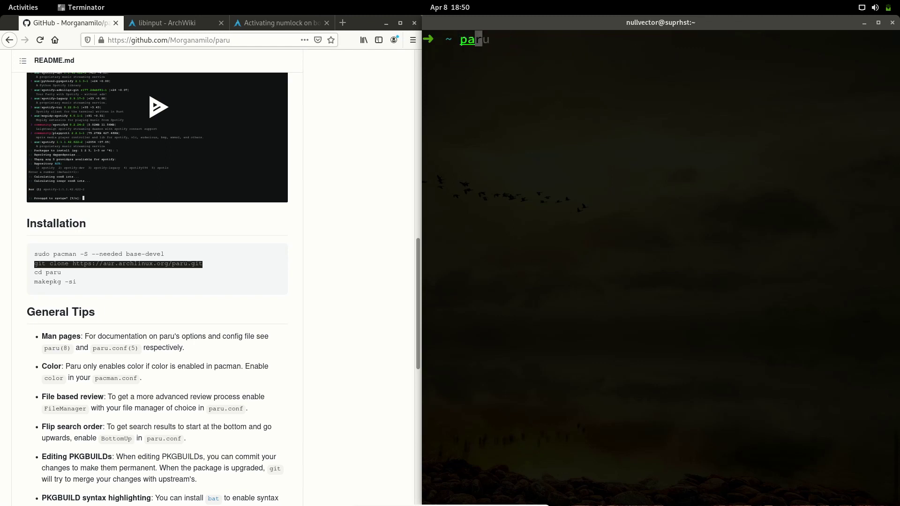
type("ru")
key("Return")
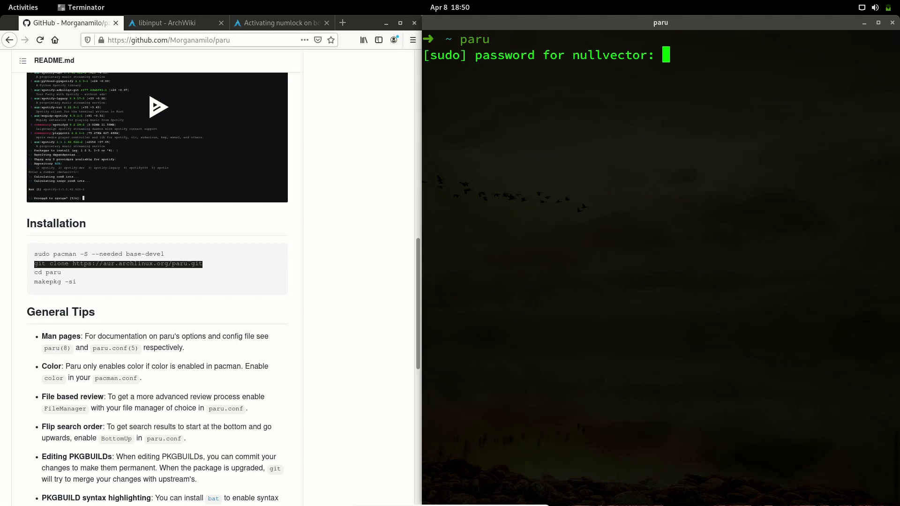
key("Return")
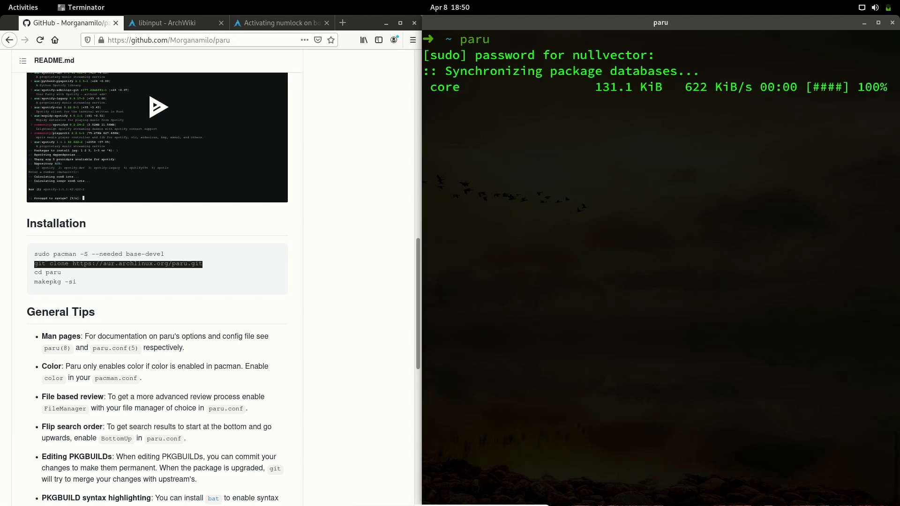
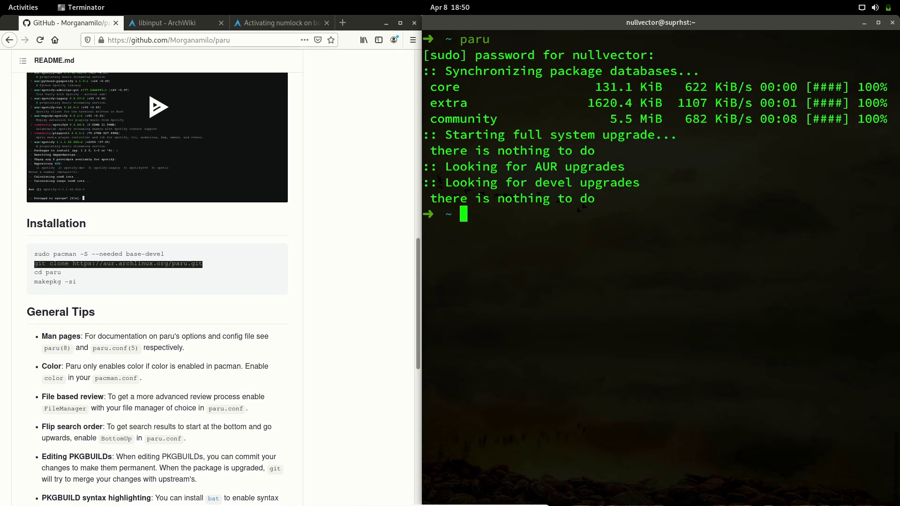
Try to install the opencl-amdgpu package with paru -S.
type("paru -S bu")
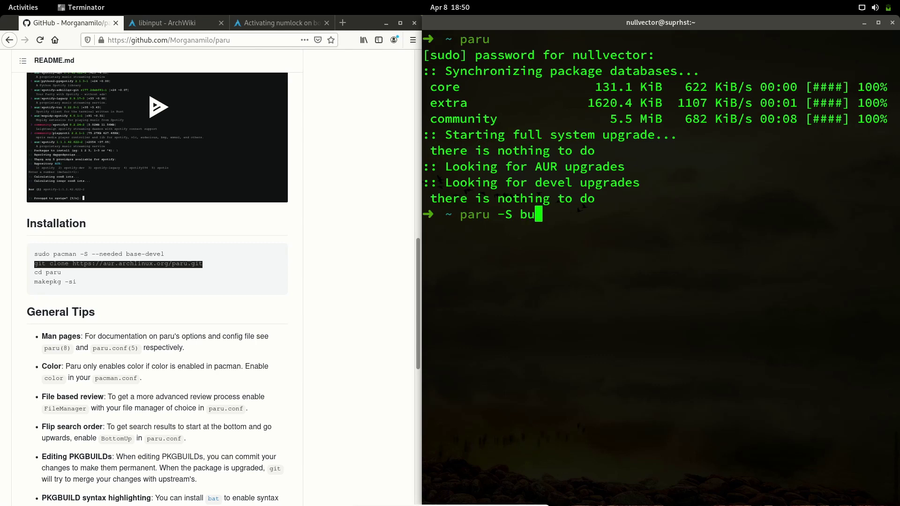
type("r")
type("psuite")
key("BackSpace")
key("BackSpace")
key("BackSpace")
key("BackSpace")
key("BackSpace")
key("BackSpace")
key("BackSpace")
key("BackSpace")
key("BackSpace")
type("opencl-amdgpu")
key("Return")
Search for opencl-amdgpu by changing the previous paru command to use -Ss.
key("Up")
key("Left")
key("Left")
key("Left")
key("Left")
key("Left")
key("Left")
key("Left")
key("Left")
key("Left")
key("Left")
key("Left")
key("Left")
key("Left")
key("Left")
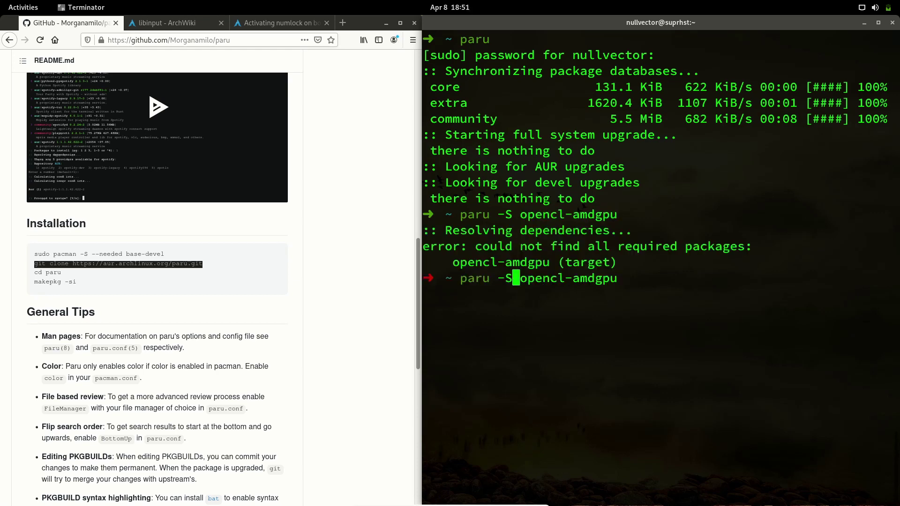
type("s")
key("Return")
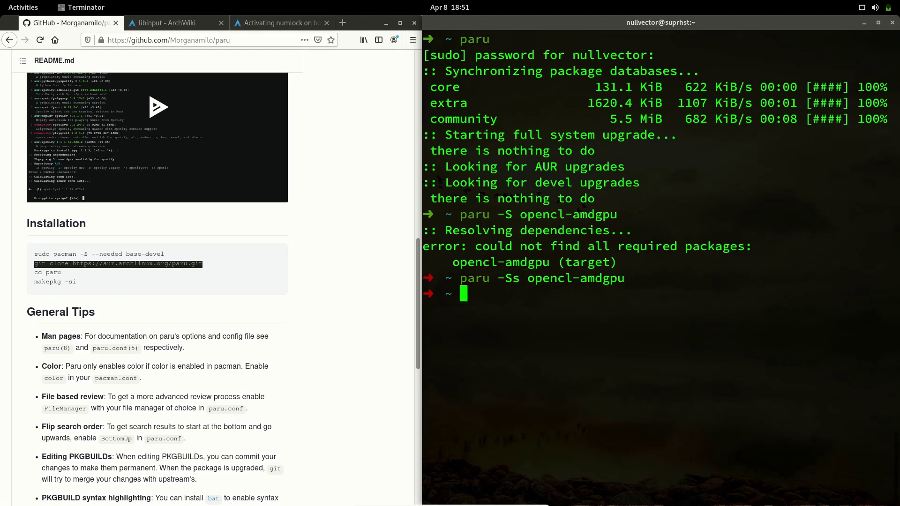
Search for amdgpu packages with paru -Ss amdgpu.
key("Up")
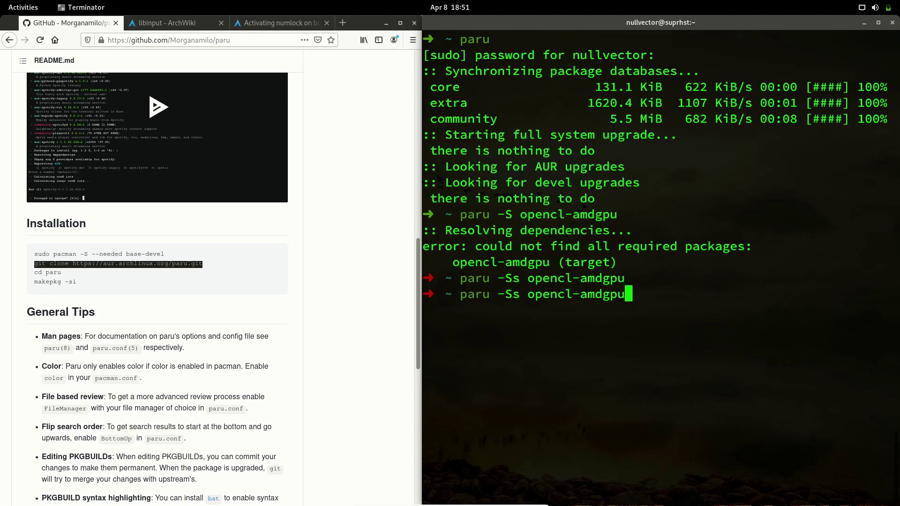
key("BackSpace")
key("BackSpace")
key("BackSpace")
key("BackSpace")
key("BackSpace")
key("BackSpace")
key("BackSpace")
key("BackSpace")
key("BackSpace")
key("BackSpace")
key("BackSpace")
key("BackSpace")
key("BackSpace")
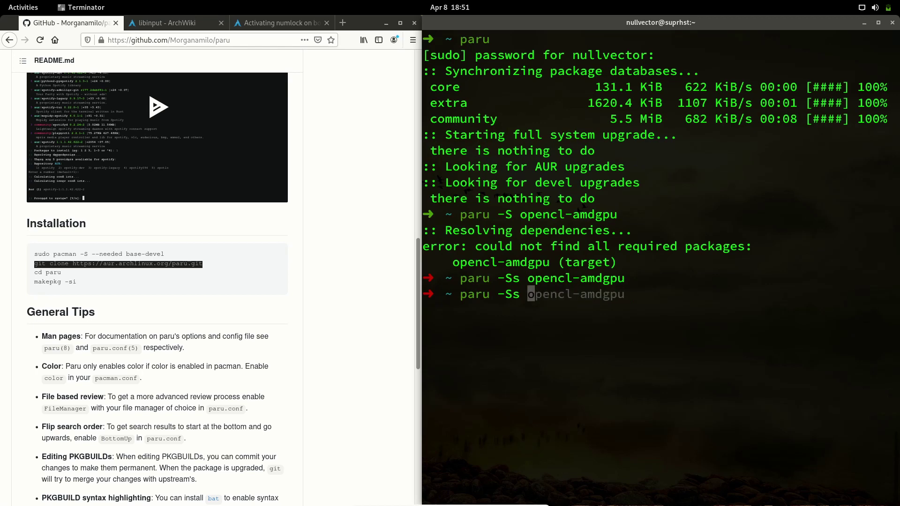
type("amdgpu")
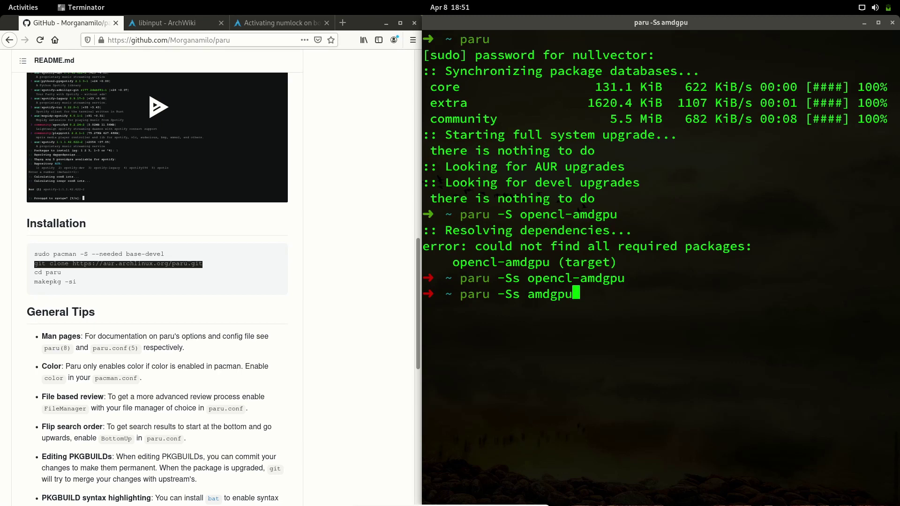
key("Return")
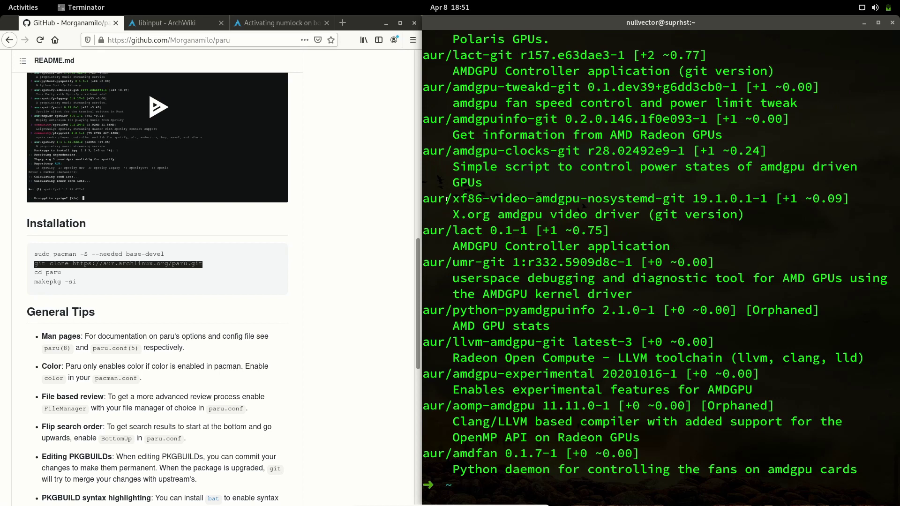
Start installing xf86-video-amdgpu-nosystemd-git with paru -S, cancel it at the review prompt and clear the terminal.
left_click_drag(453, 198, 683, 199)
middle_click(683, 199)
scroll(770, 272, "up", 1)
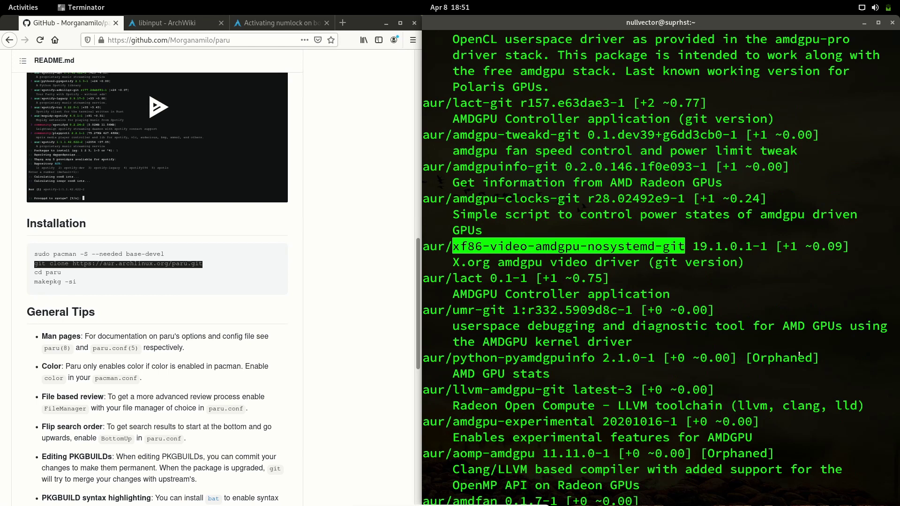
scroll(759, 424, "down", 1)
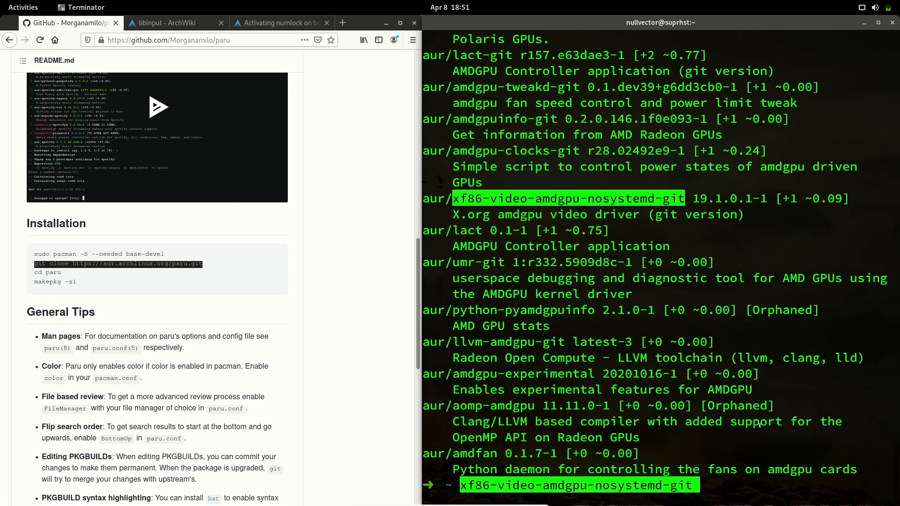
key("ctrl+Left")
key("ctrl+Left")
key("ctrl+Left")
key("ctrl+Left")
key("ctrl+Left")
key("ctrl+Left")
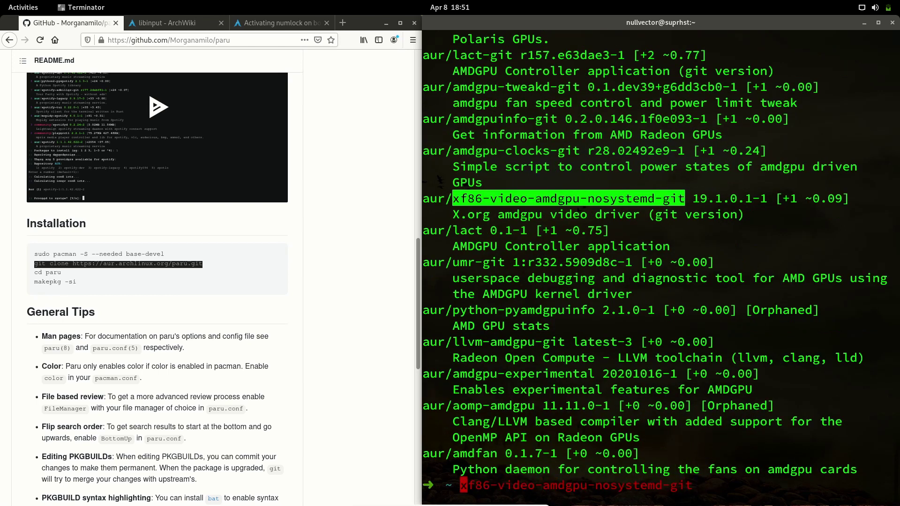
type("paru -S")
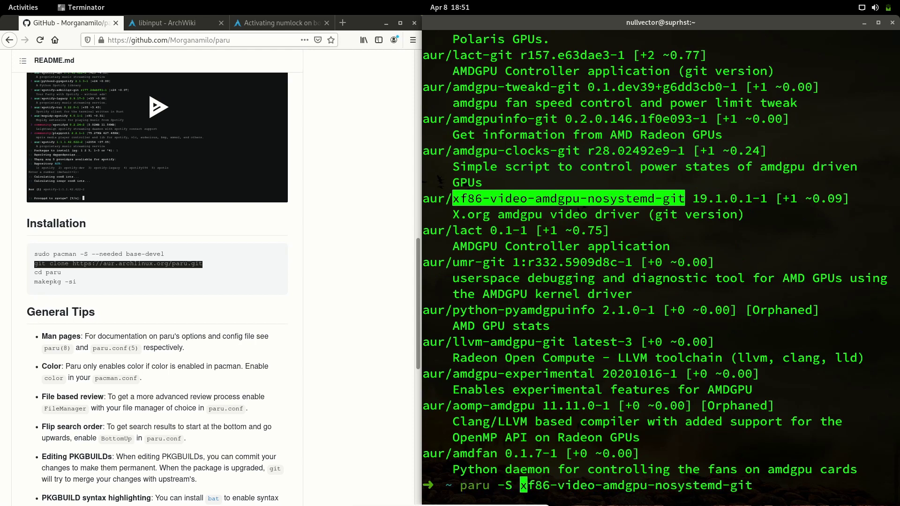
key("Return")
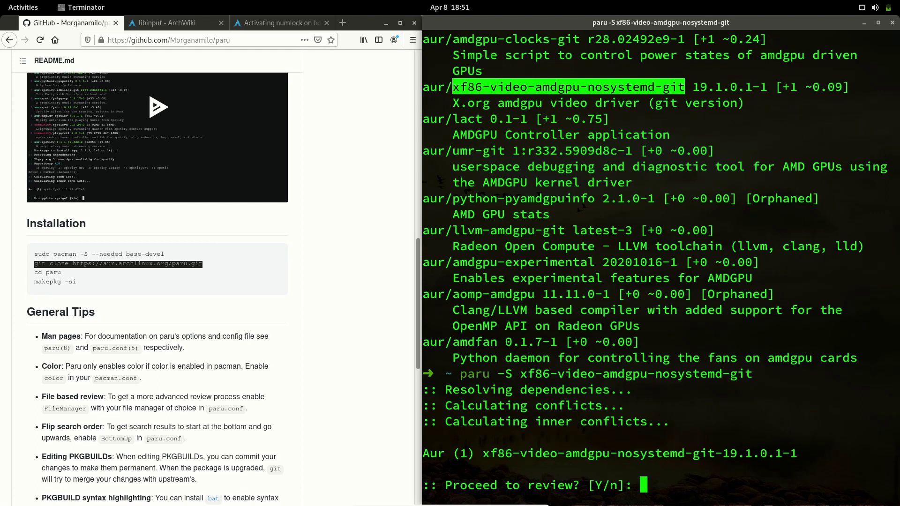
key("ctrl+c")
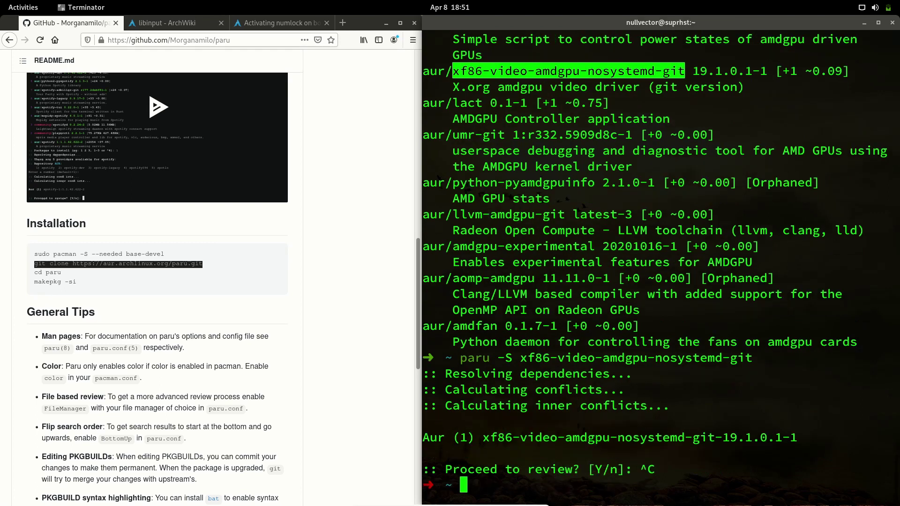
key("ctrl+l")
Close the paru GitHub page and locate the 40-libinput.conf symlink command in the ArchWiki libinput article's Xorg configuration section.
left_click(116, 22)
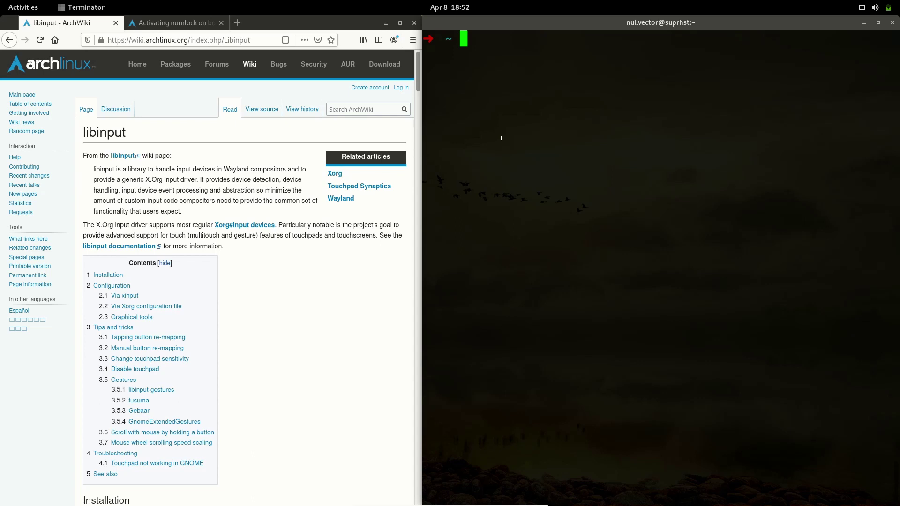
scroll(103, 148, "down", 10)
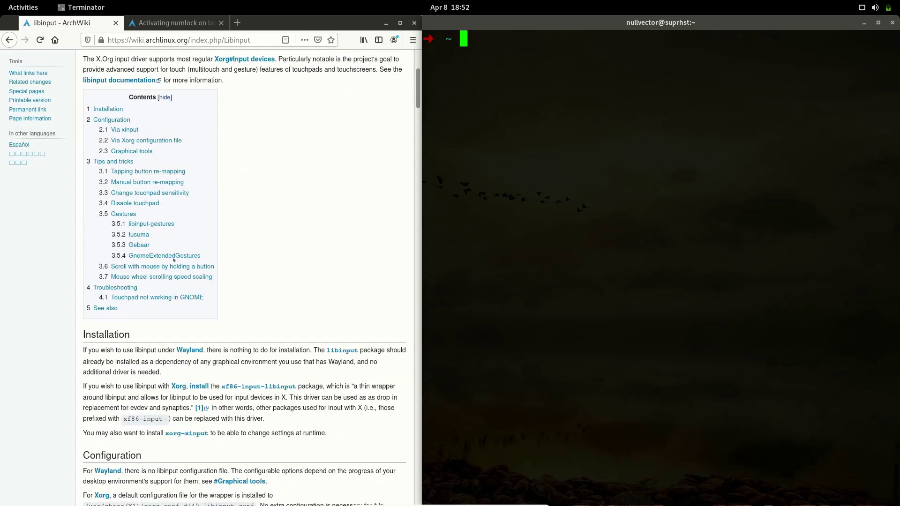
scroll(174, 266, "down", 10)
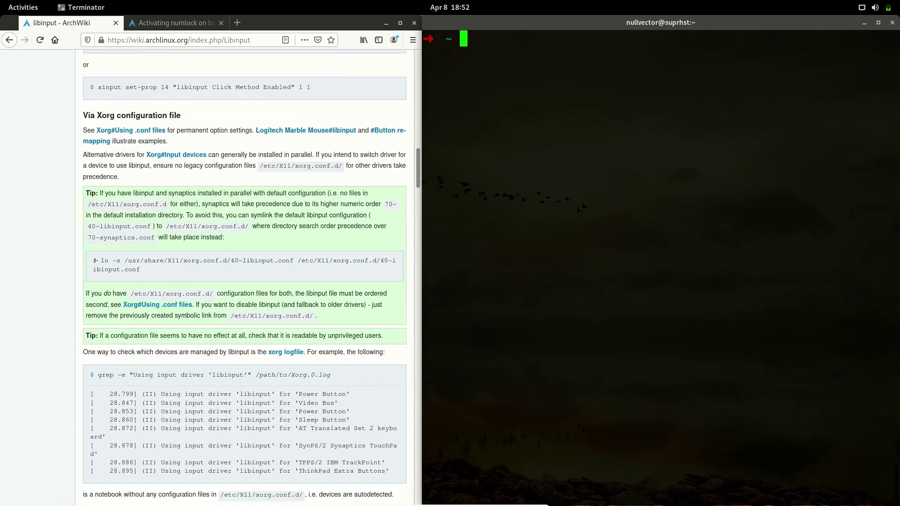
left_click_drag(97, 260, 151, 277)
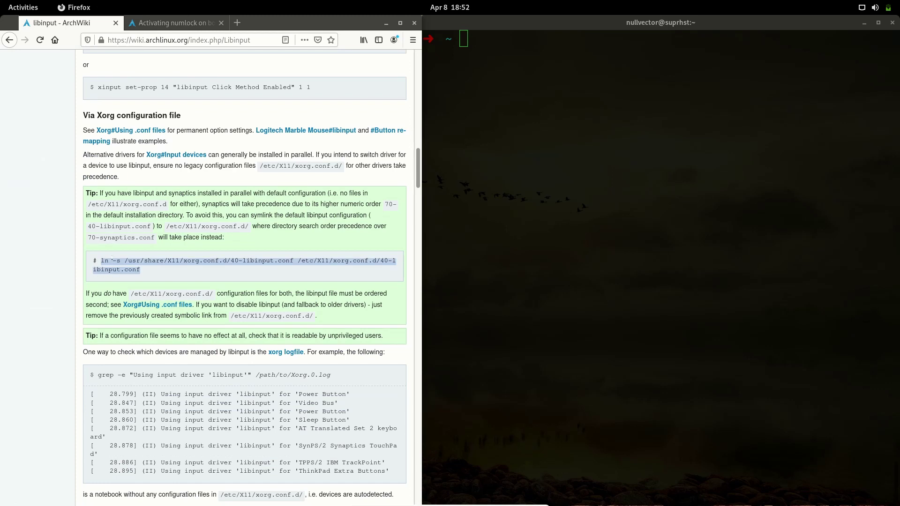
Change to /usr/share/X11/xorg.conf.d in the terminal, list its files and point out 40-libinput.conf.
key("alt+Tab")
type("cd /")
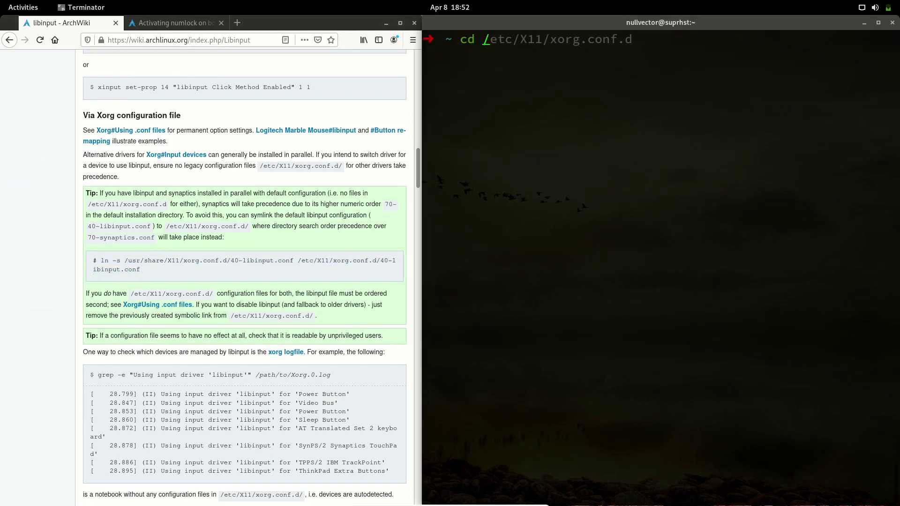
type("usr")
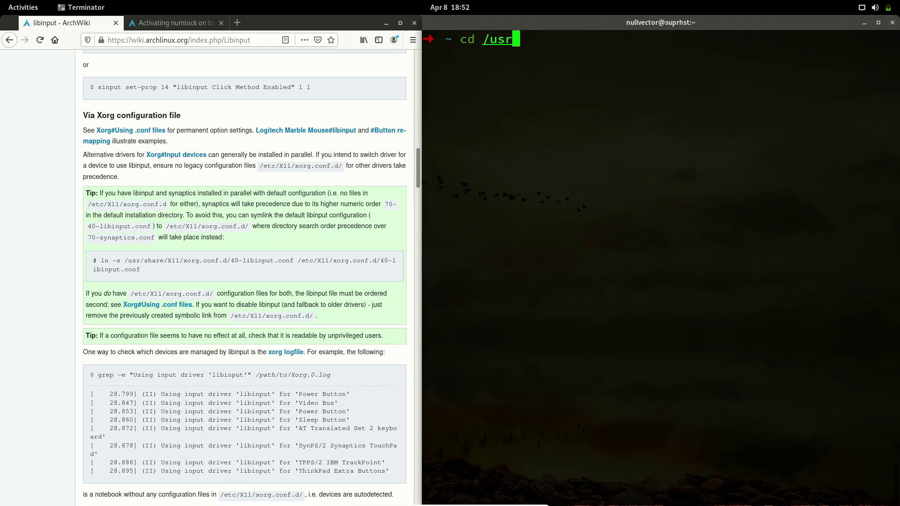
type("/s")
key("Tab")
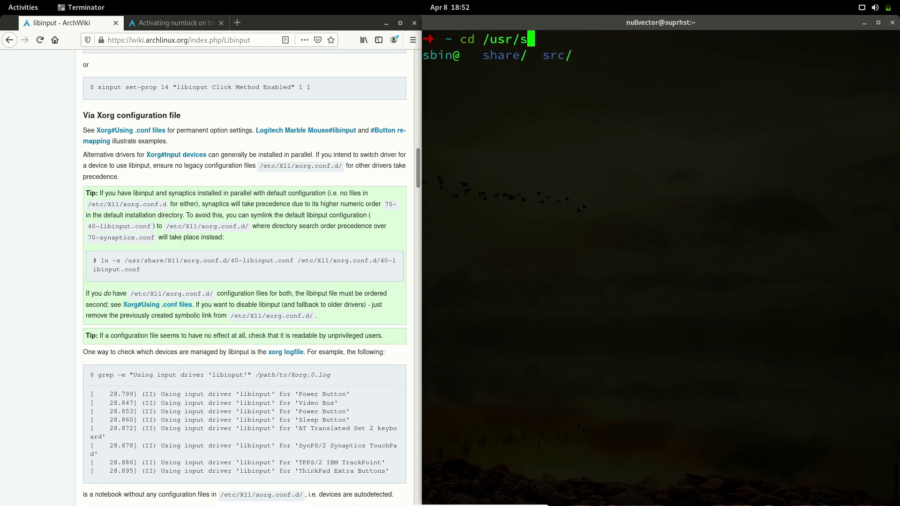
type("h")
key("Tab")
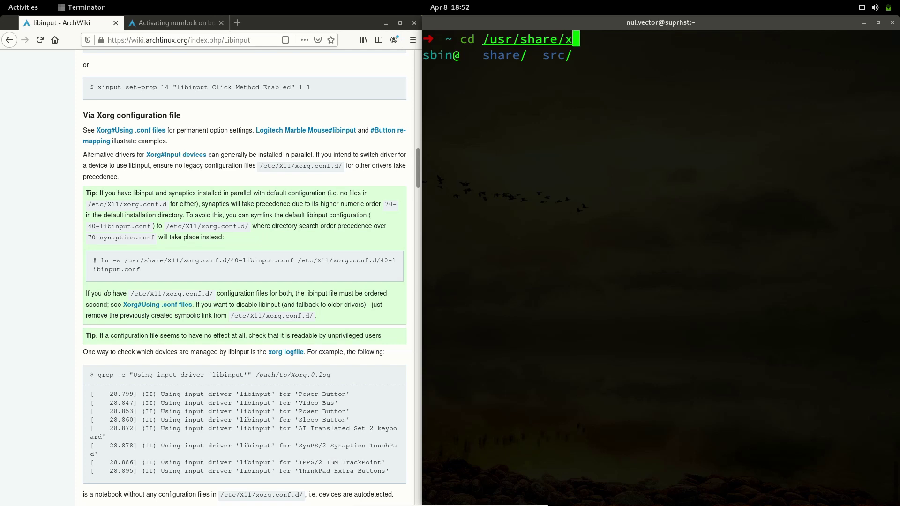
type("x1")
key("Tab")
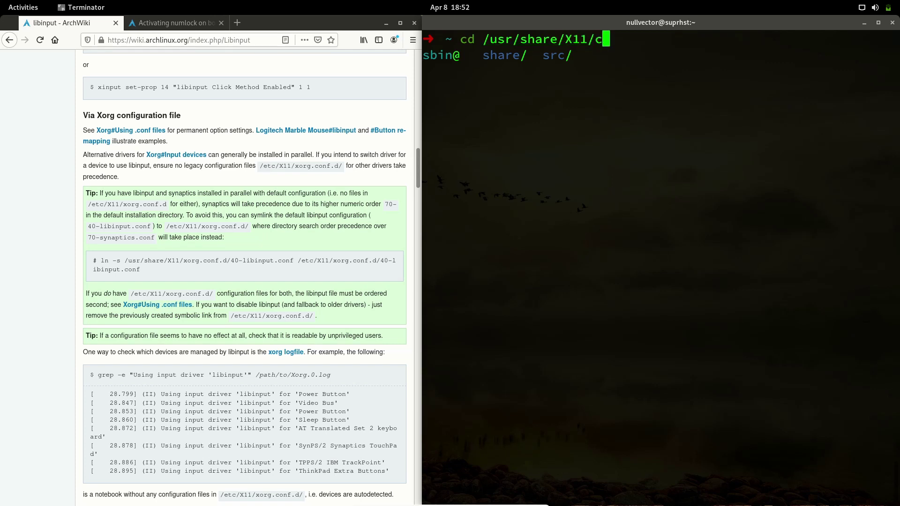
type("xo")
key("Tab")
key("Return")
type("ls")
key("Return")
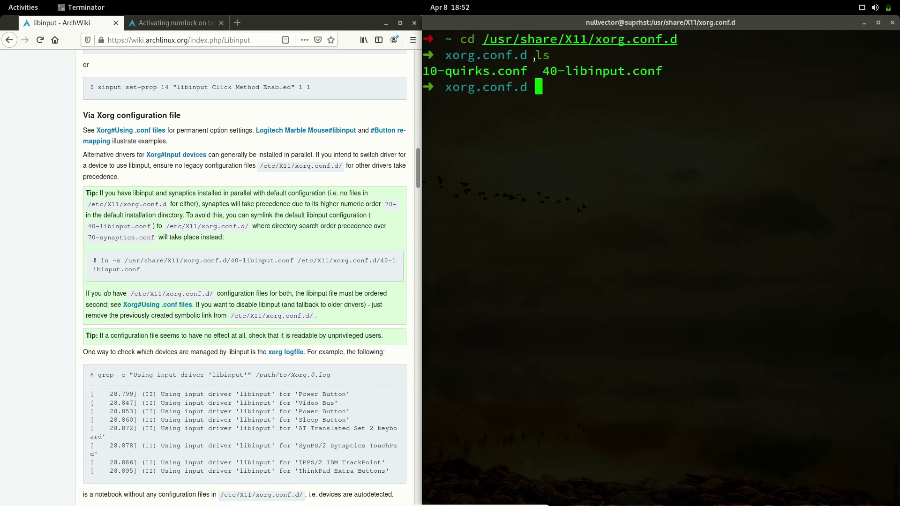
left_click_drag(543, 71, 679, 69)
left_click(677, 69)
left_click_drag(540, 70, 678, 70)
Return to the home directory, change to /etc/X11/xorg.conf.d and list its files.
type("cd")
key("Return")
type("cd /etc")
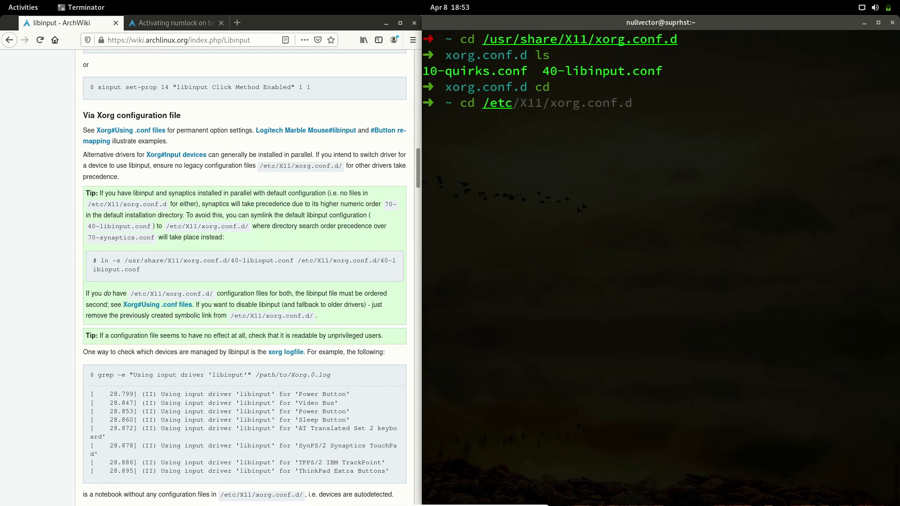
key("Right")
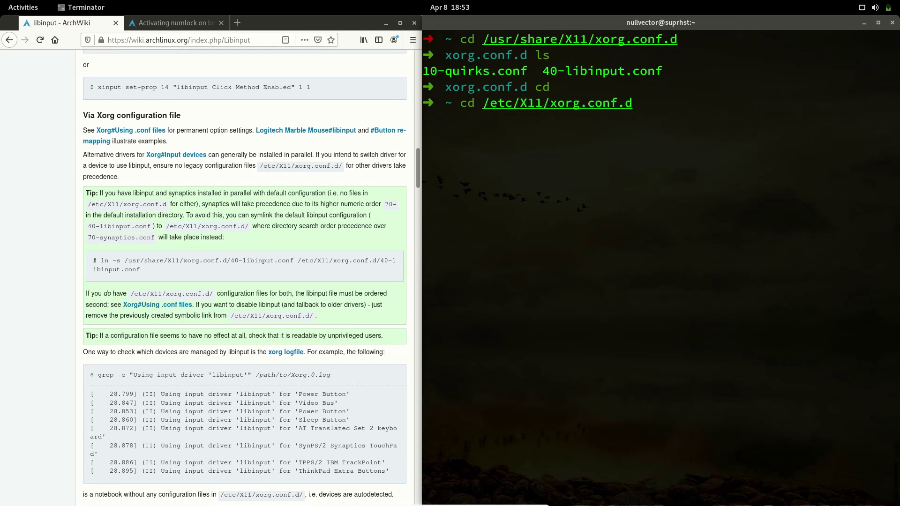
key("Return")
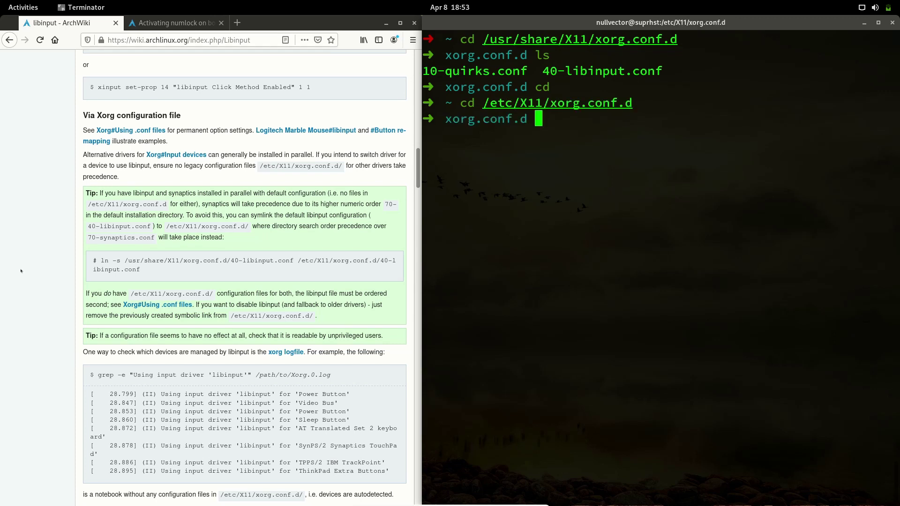
left_click_drag(94, 261, 230, 275)
left_click(230, 276)
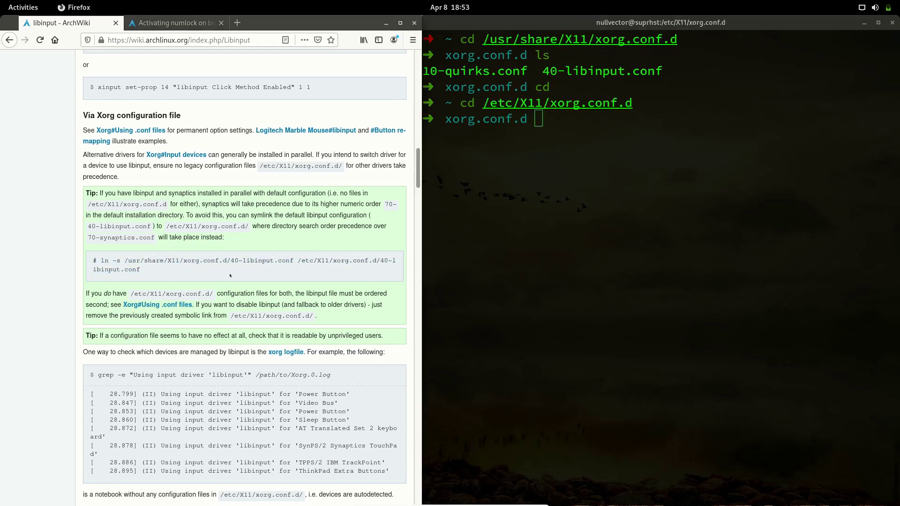
left_click(570, 115)
type("ls")
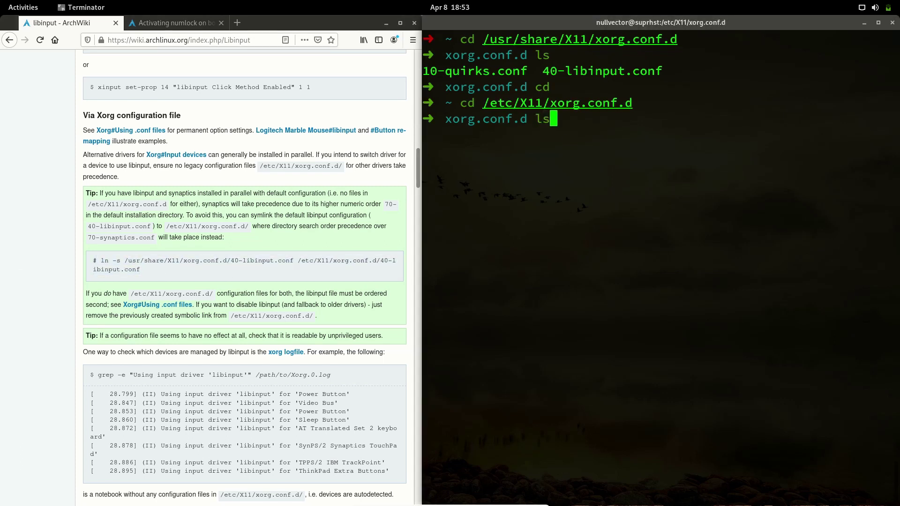
key("Return")
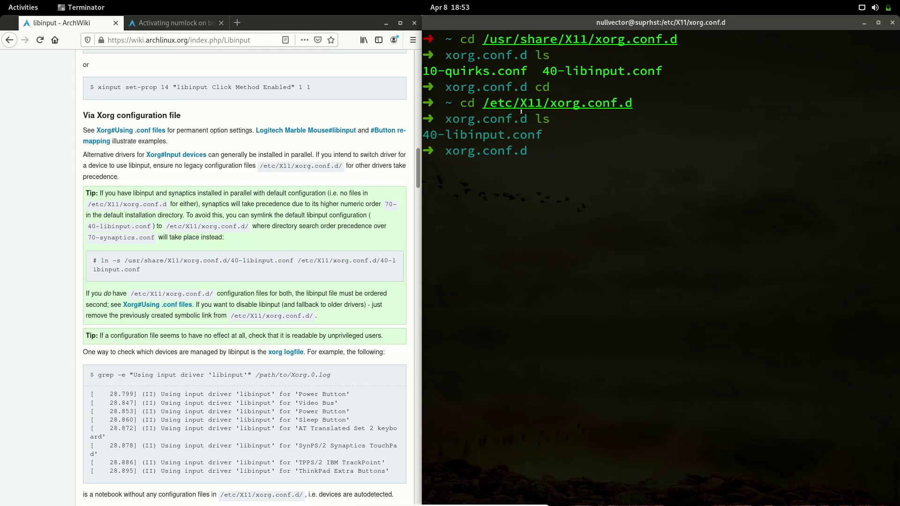
Open 40-libinput.conf in vim with sudo and go to the touchpad catchall section.
triple_click(593, 137)
key("Up")
key("Home")
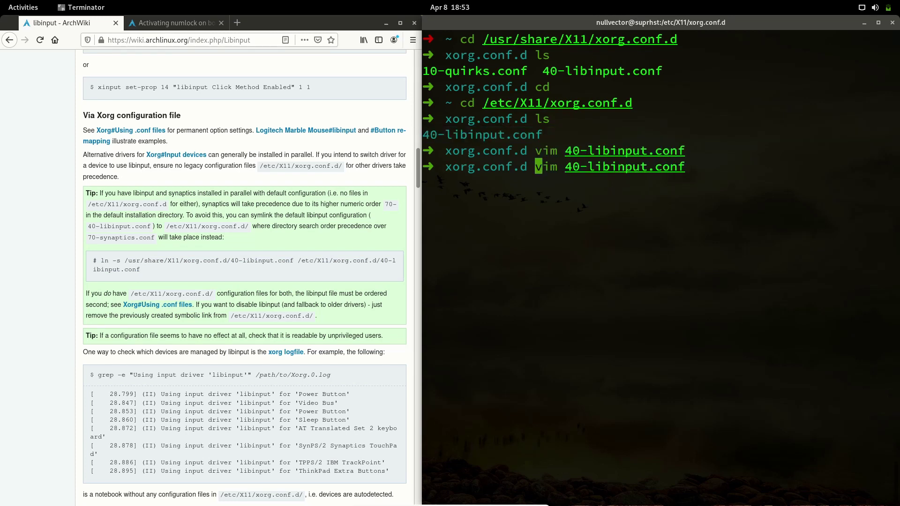
type("sudo")
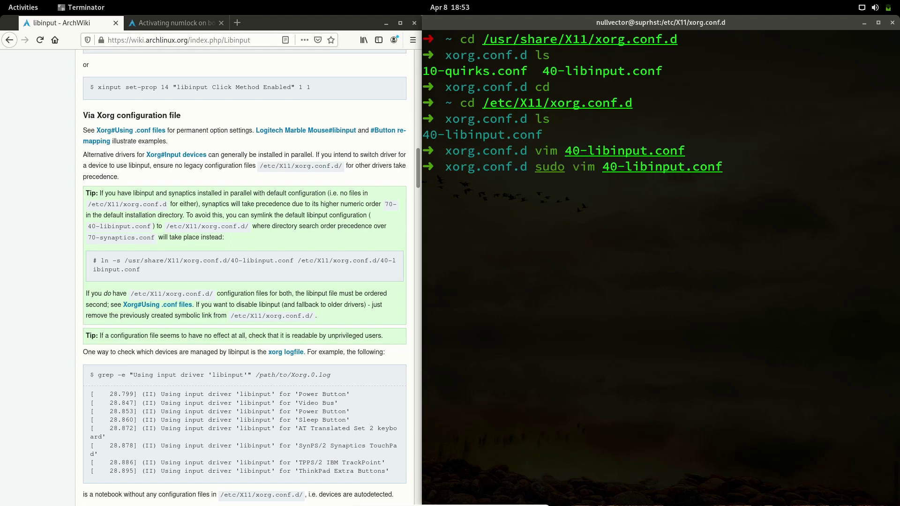
key("Return")
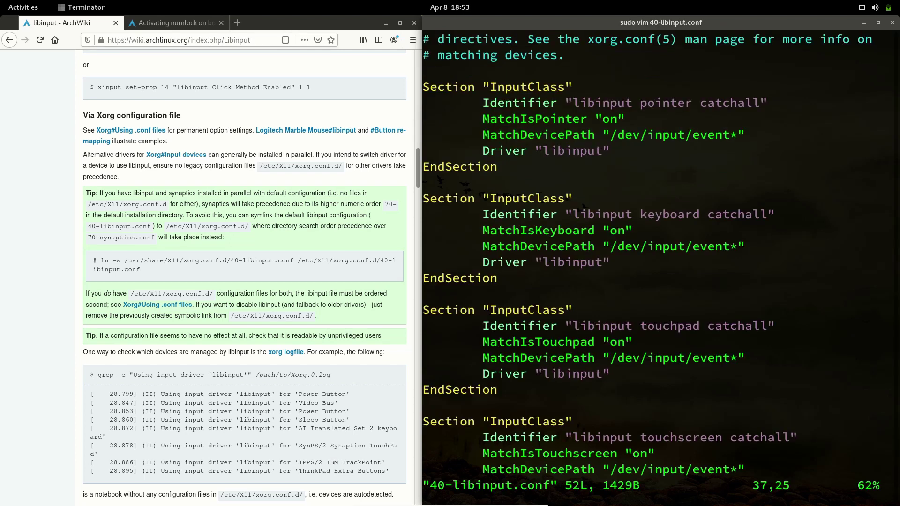
scroll(568, 296, "down", 2)
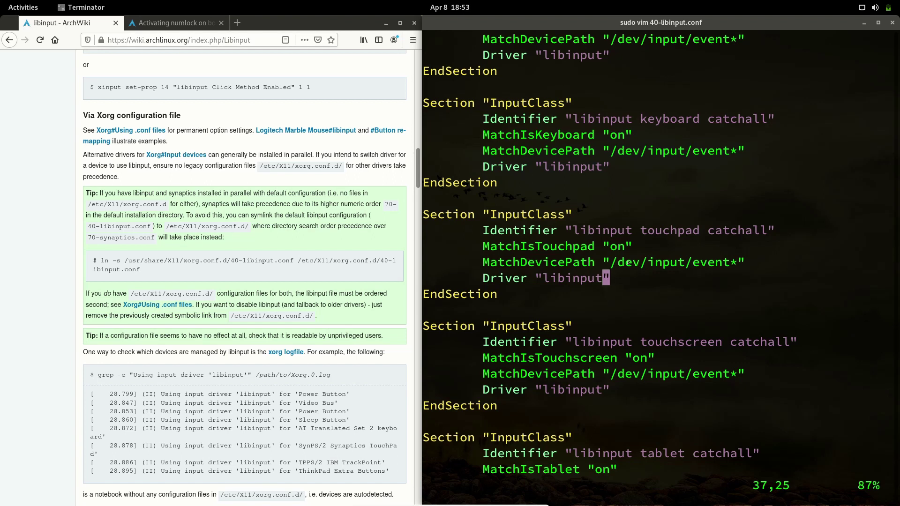
Copy Option "Tapping" "on" from the ArchWiki and insert it above MatchDevicePath in the touchpad catchall section.
scroll(283, 281, "down", 10)
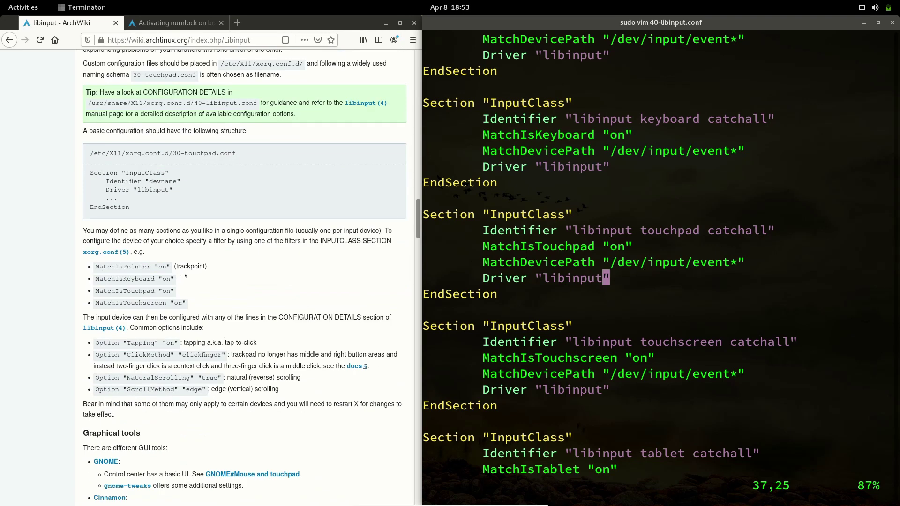
scroll(118, 298, "down", 3)
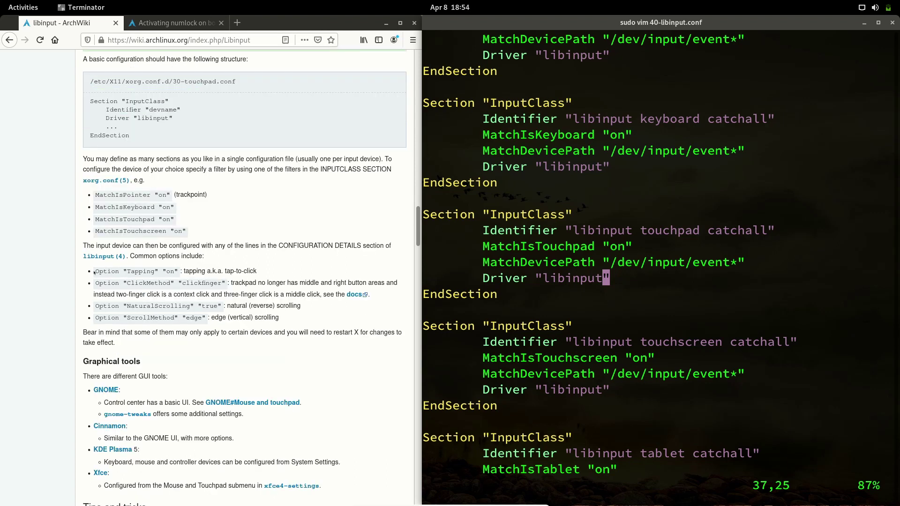
left_click_drag(94, 273, 179, 270)
key("ctrl+c")
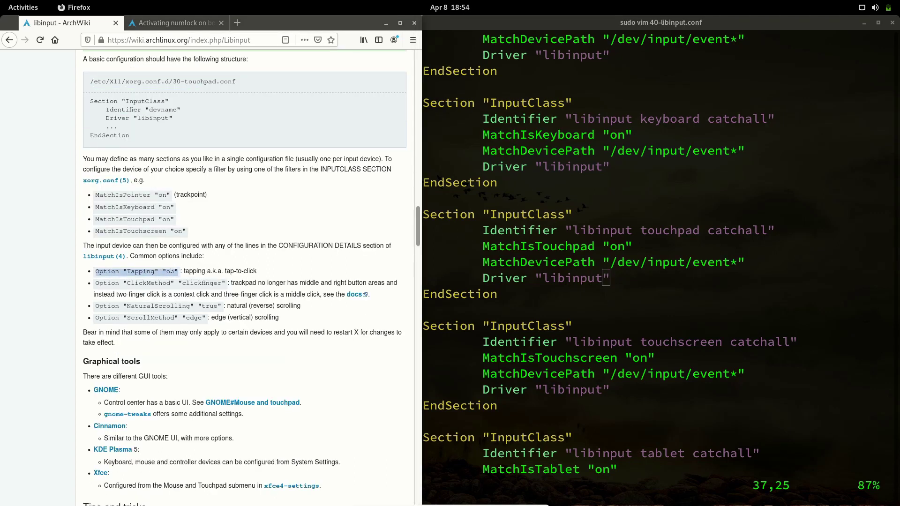
right_click(167, 270)
left_click(174, 277)
left_click(647, 268)
key("O")
key("ctrl+shift+v")
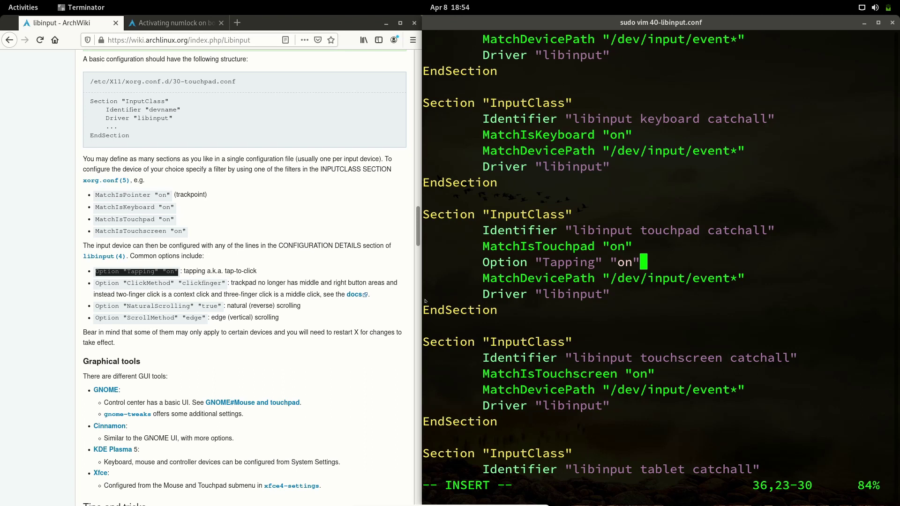
Copy Option "ScrollMethod" "edge" from the ArchWiki and add it on a new line below the Tapping option.
left_click(125, 313)
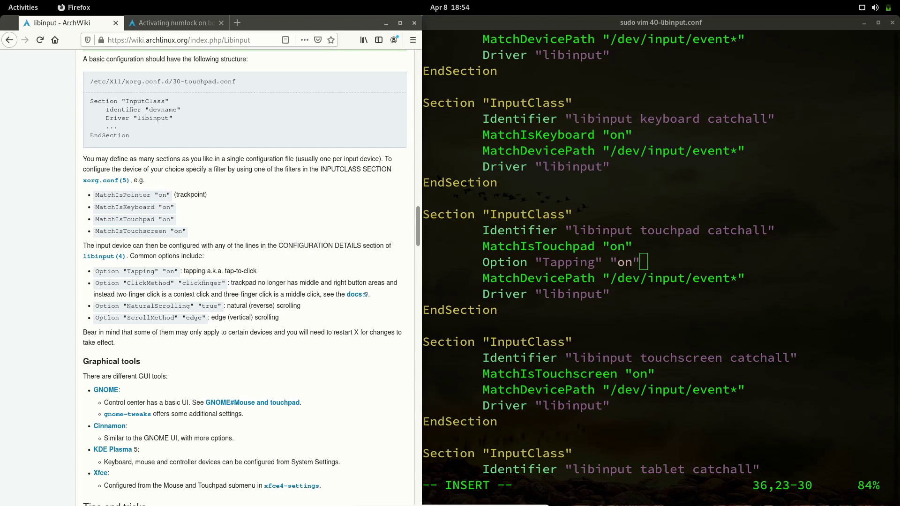
left_click_drag(94, 320, 205, 321)
key("ctrl+c")
right_click(196, 317)
left_click(208, 326)
key("alt+Tab")
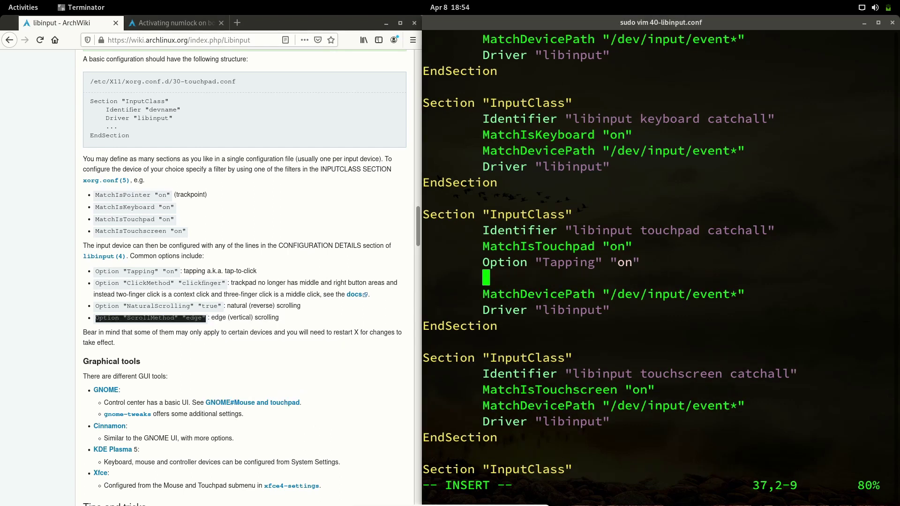
key("Return")
key("ctrl+shift+v")
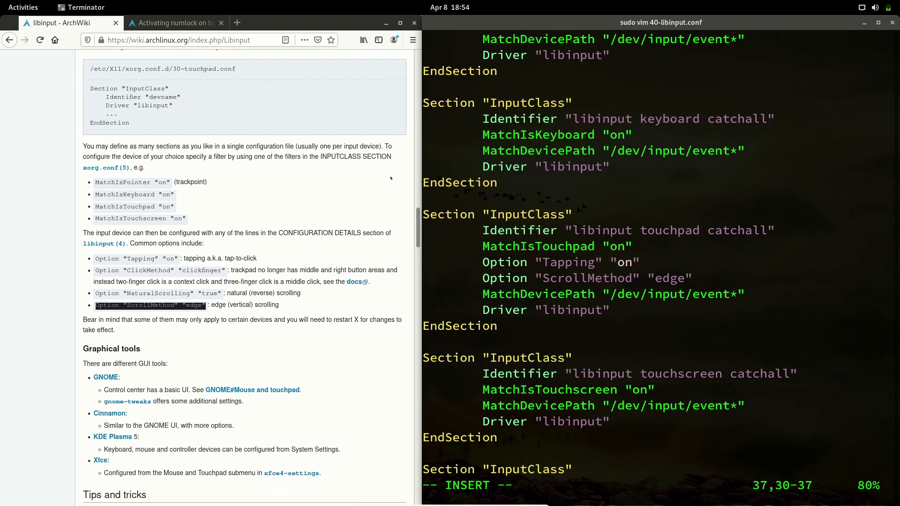
Save 40-libinput.conf and quit vim, then return to the home directory and clear the terminal.
scroll(386, 90, "down", 3)
scroll(386, 90, "up", 4)
key("Escape")
type(":wq")
key("Return")
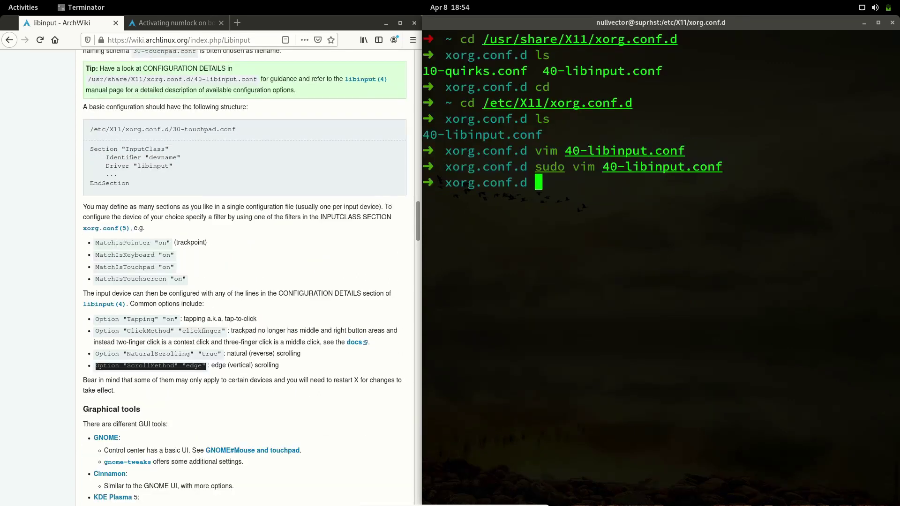
type("cd")
key("Return")
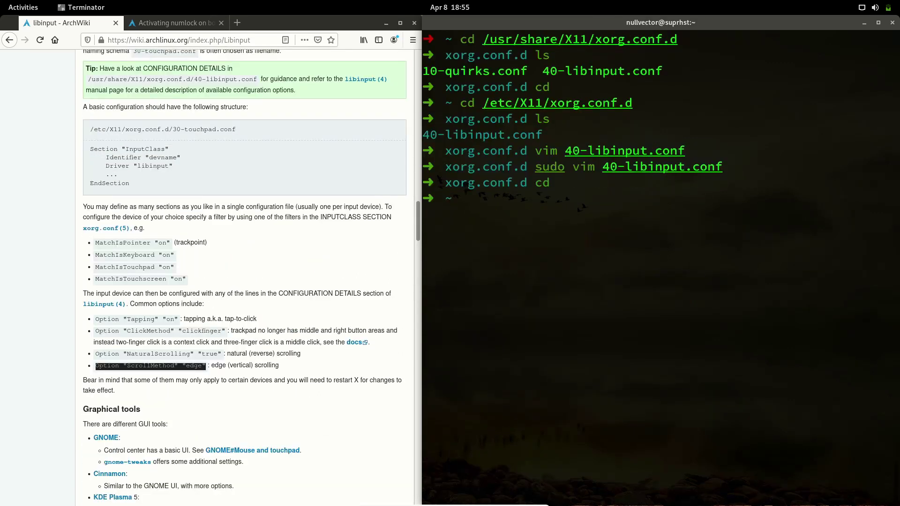
key("ctrl+l")
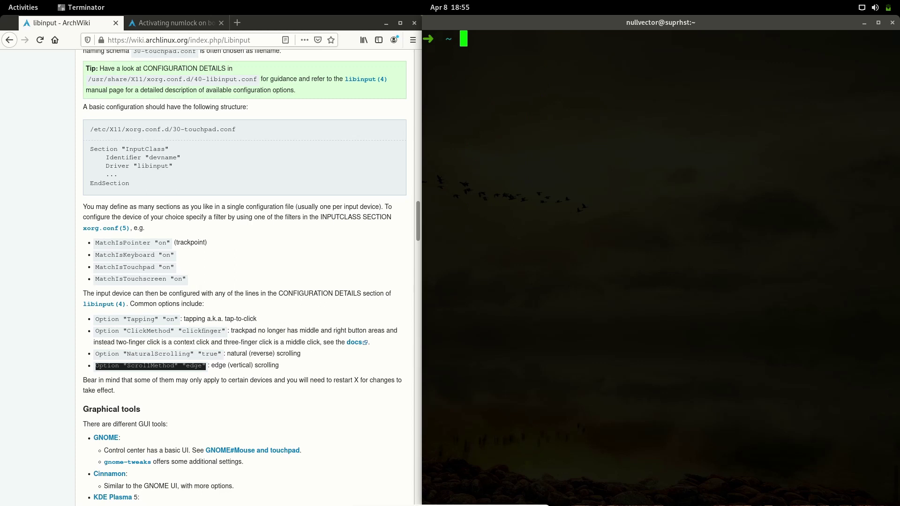
Start installing libinput-gestures with paru from the default provider, then cancel at the review prompt and clear the terminal.
scroll(237, 236, "up", 5)
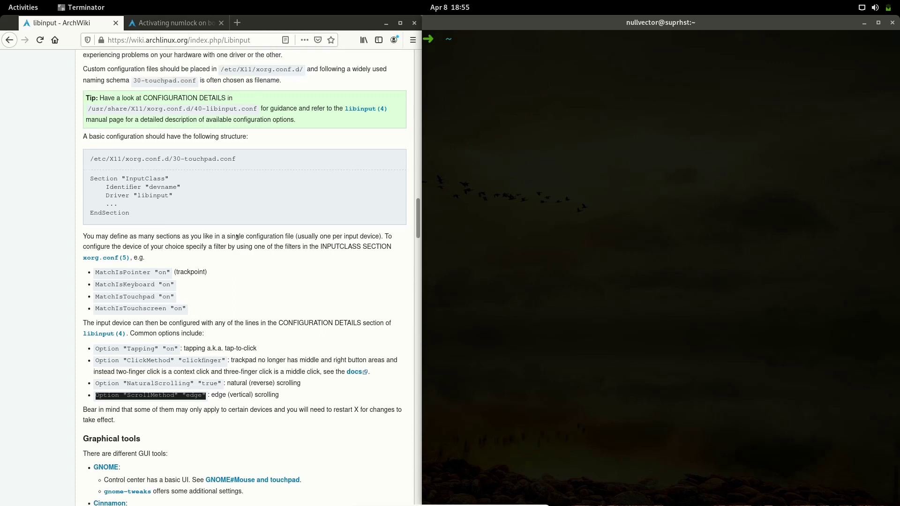
type("paru")
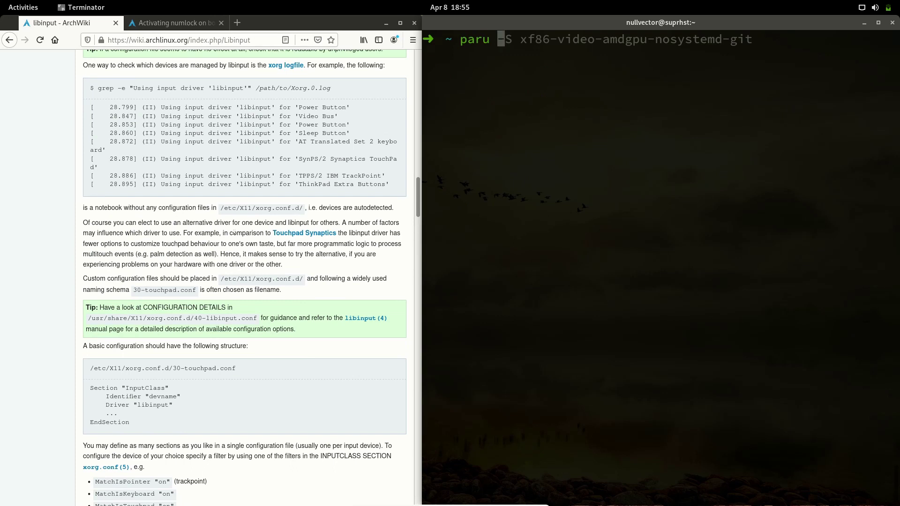
type("-S li")
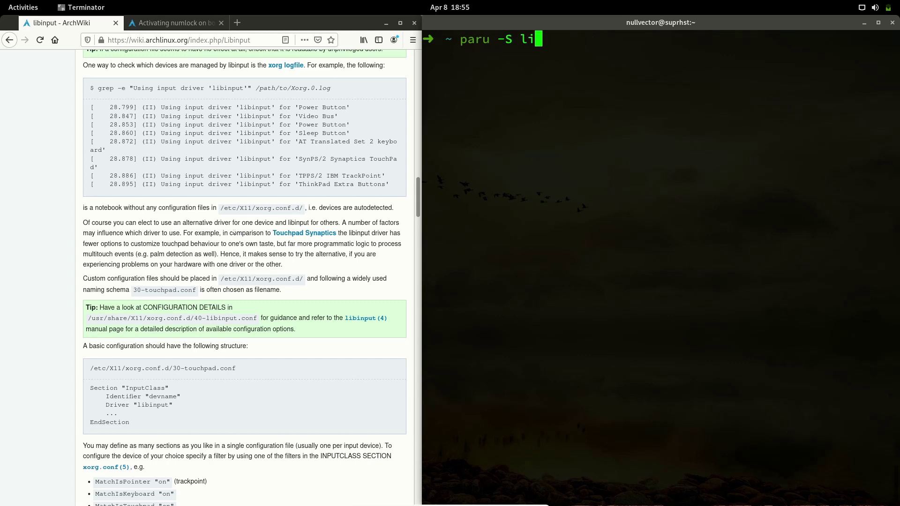
type("binput-gestures")
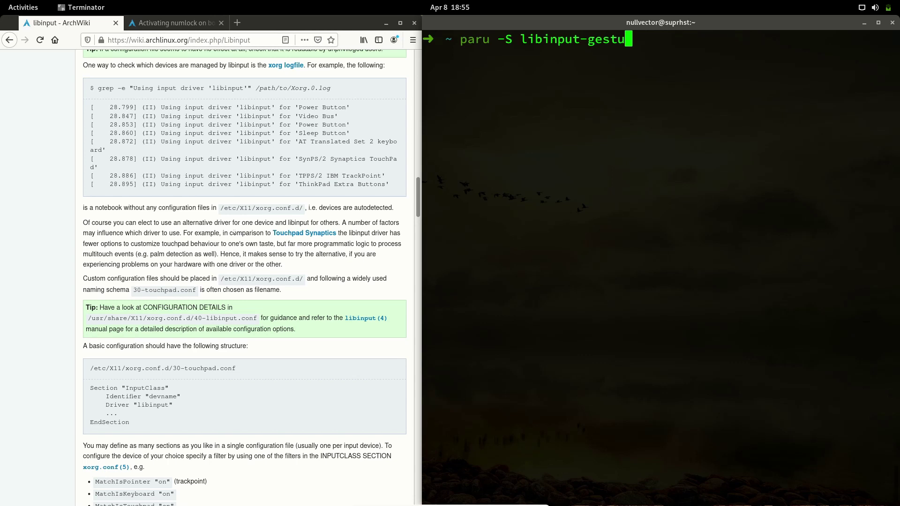
key("Return")
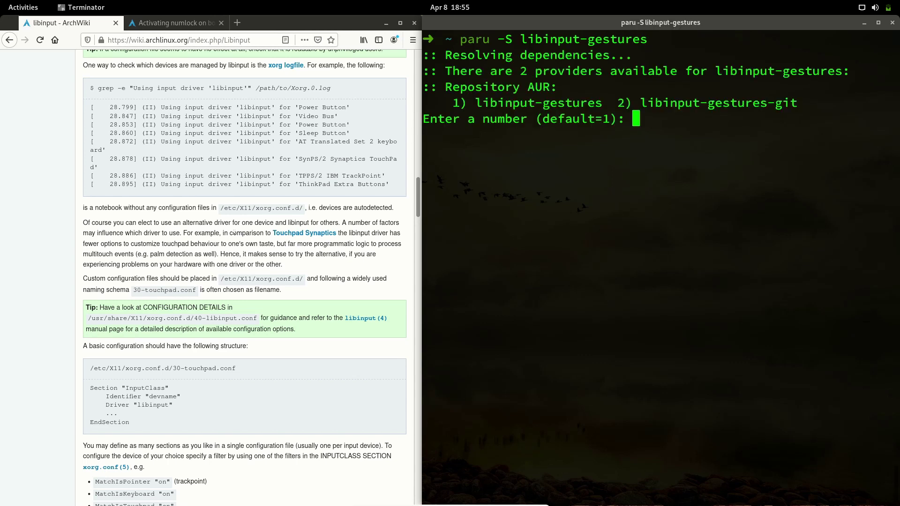
key("Return")
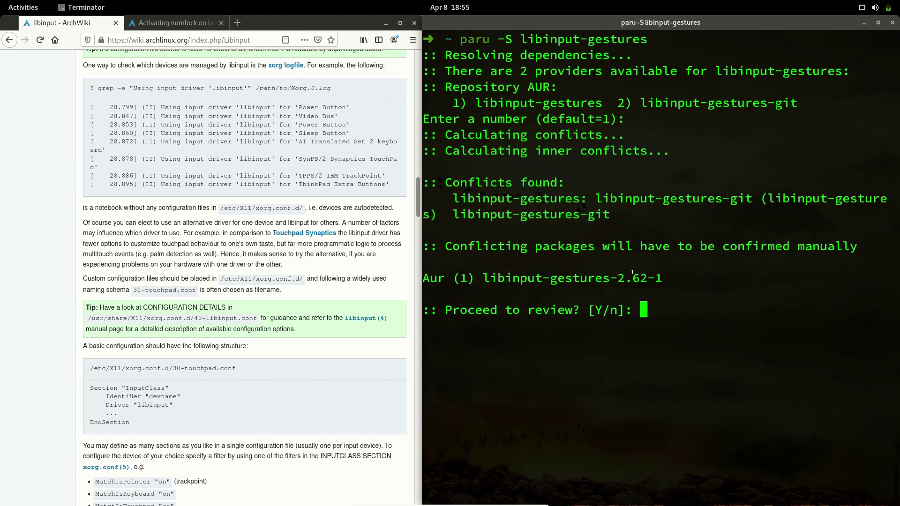
key("ctrl+c")
key("ctrl+l")
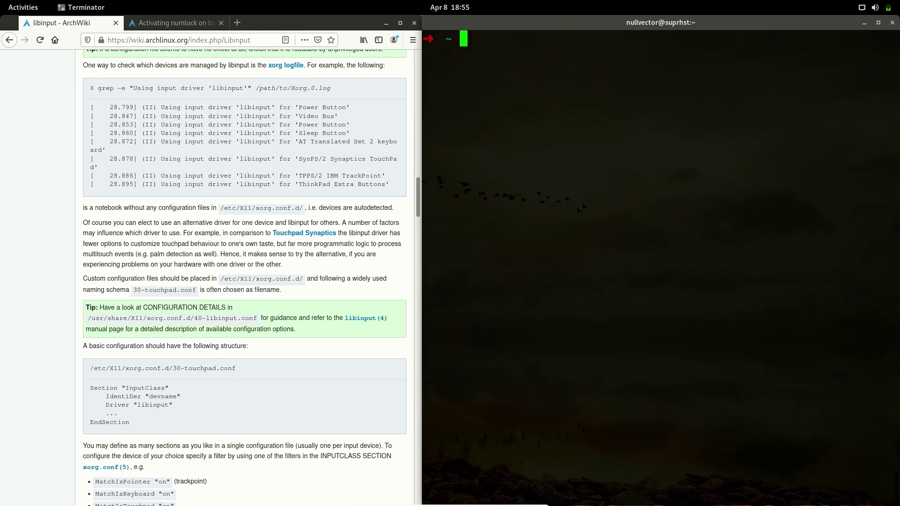
key("super")
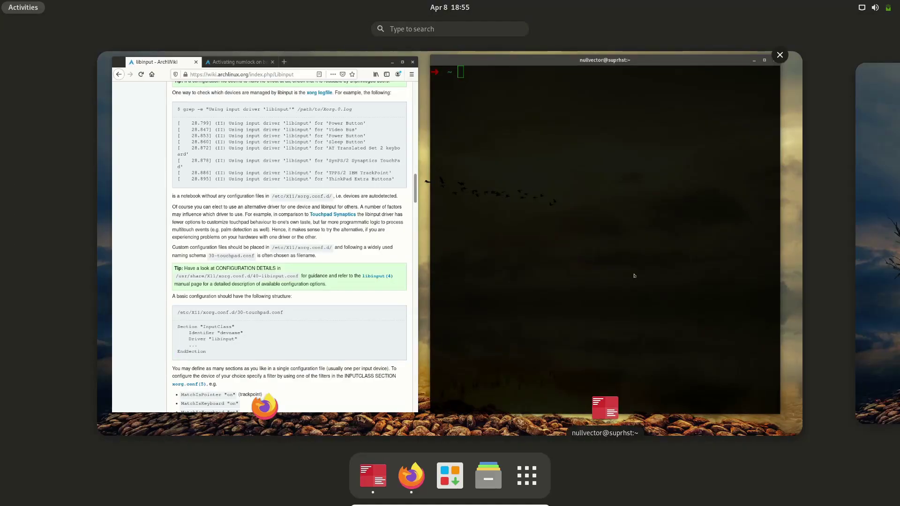
key("super+Page_Down")
key("super+Page_Up")
key("super")
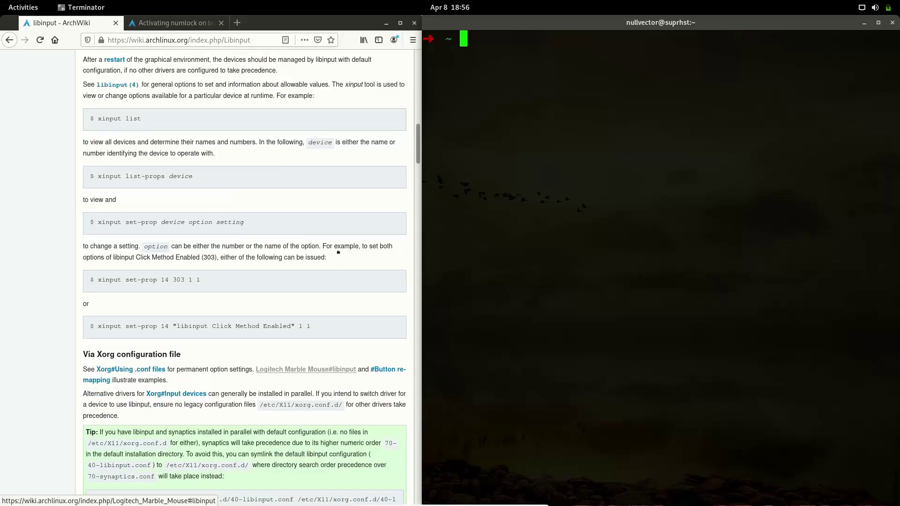
Close the libinput article and bring up the Console section of the ArchWiki article on activating numlock.
scroll(339, 253, "up", 15)
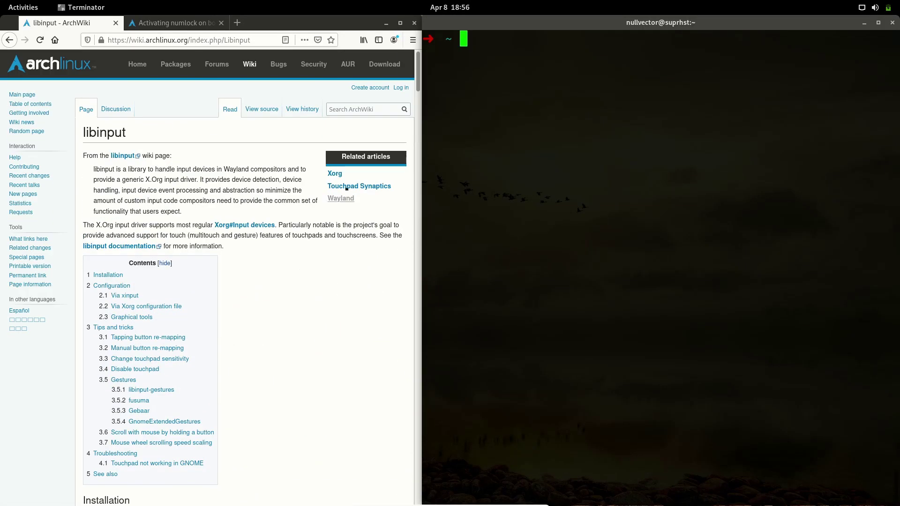
key("ctrl+w")
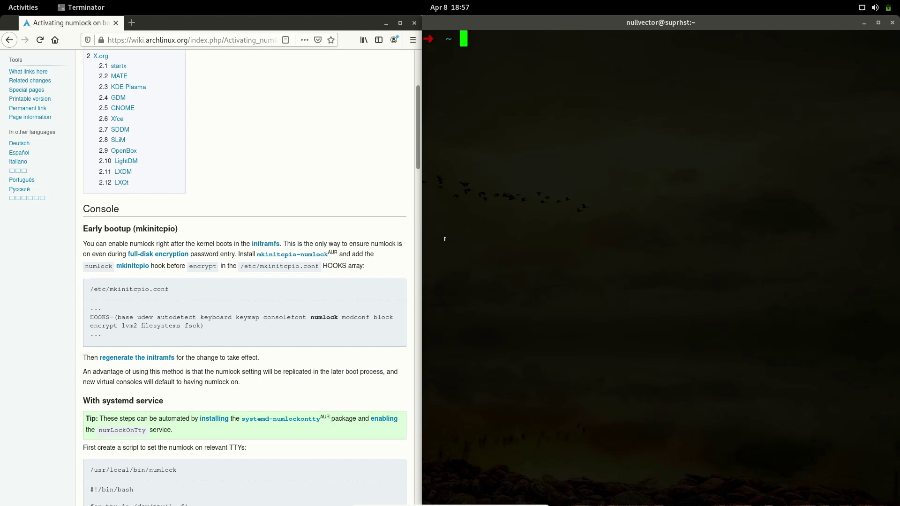
scroll(179, 412, "down", 2)
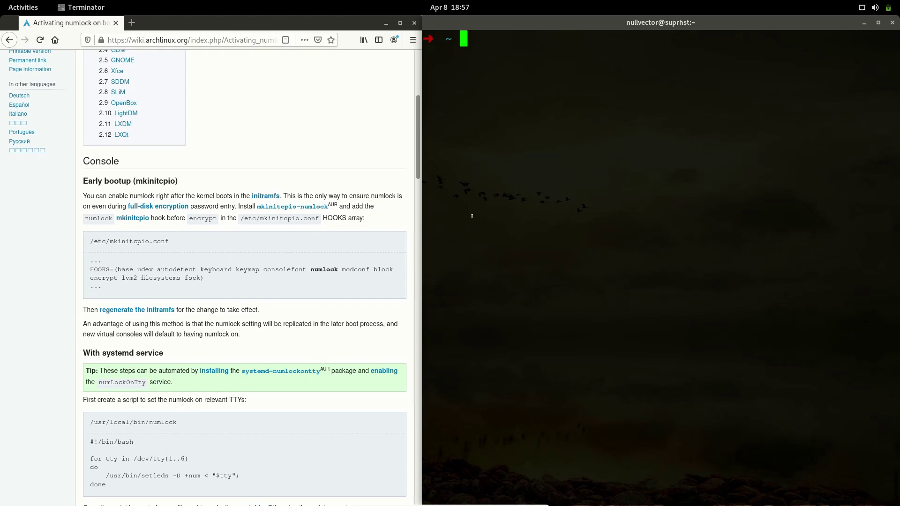
Start installing numlockx with sudo pacman -S, then cancel at the installation prompt.
type("sudo pacman -")
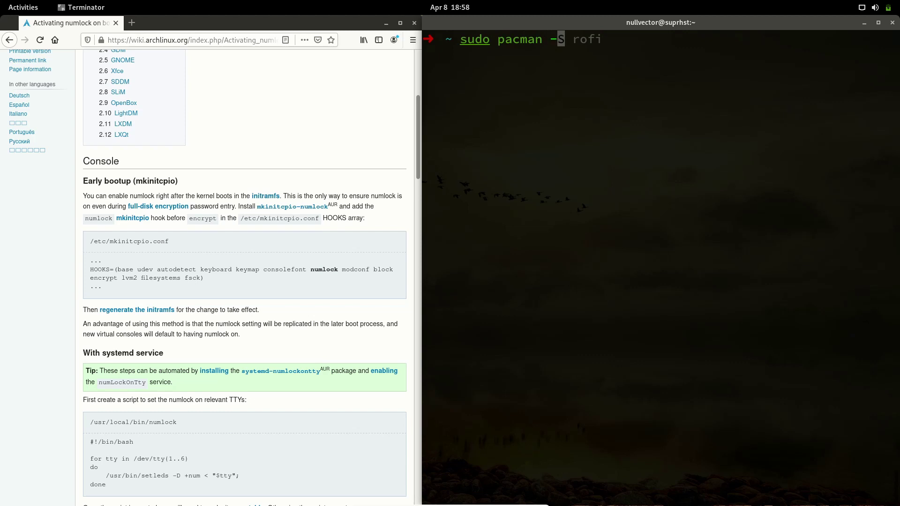
type("S numlock")
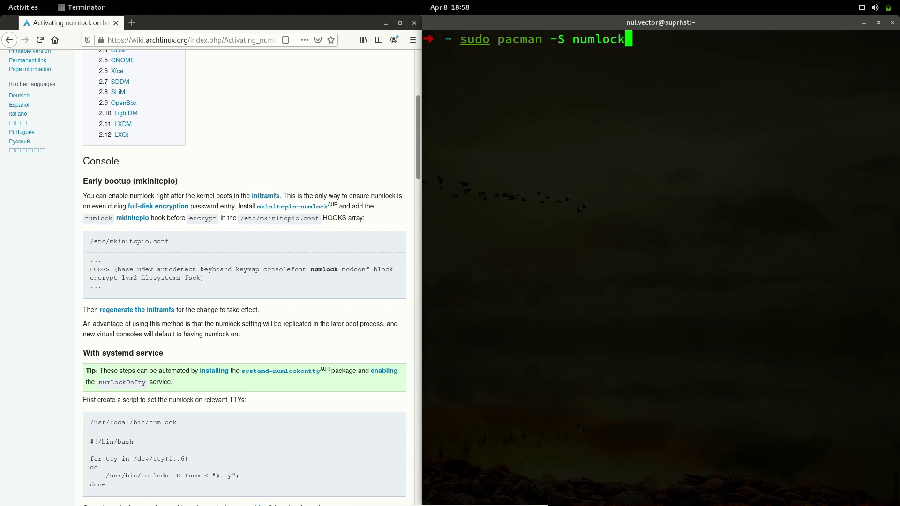
type("x")
key("Return")
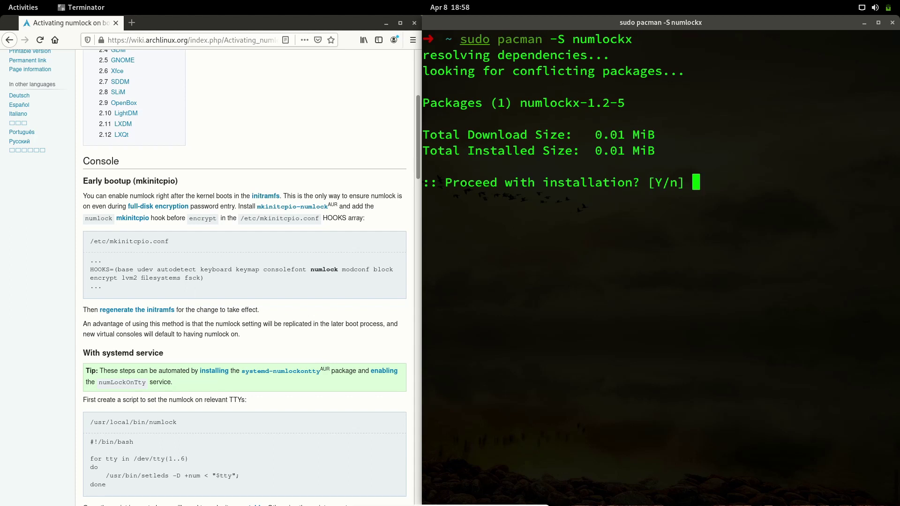
key("ctrl+c")
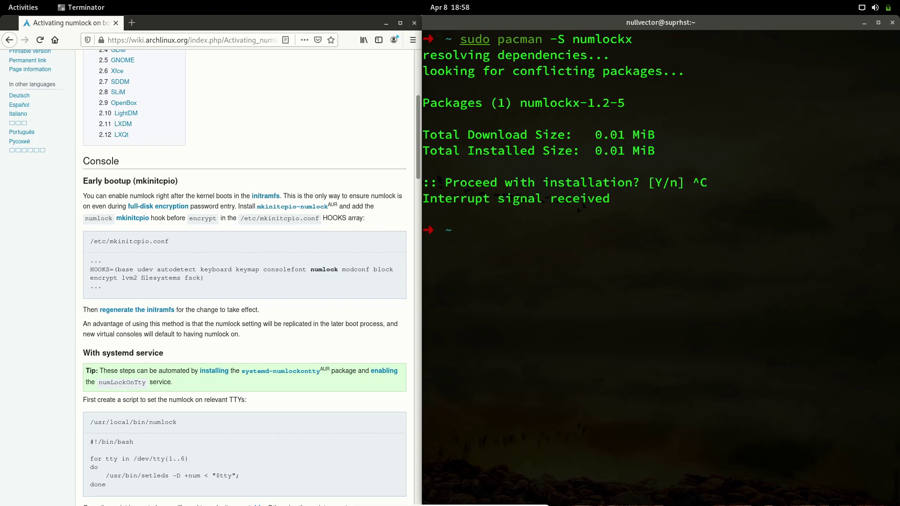
Open .xinitrc in vim and go to the numlockx & line in the autostarts section.
type("vim ")
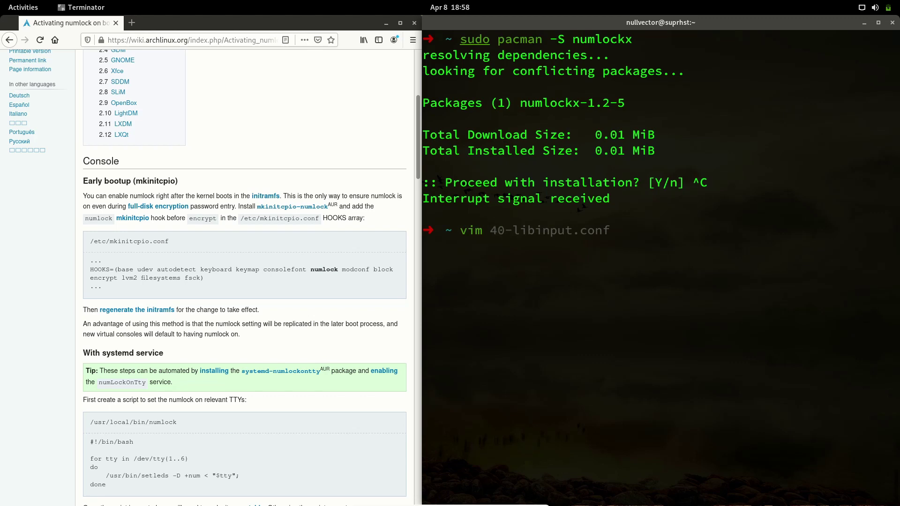
type(".xinitrc")
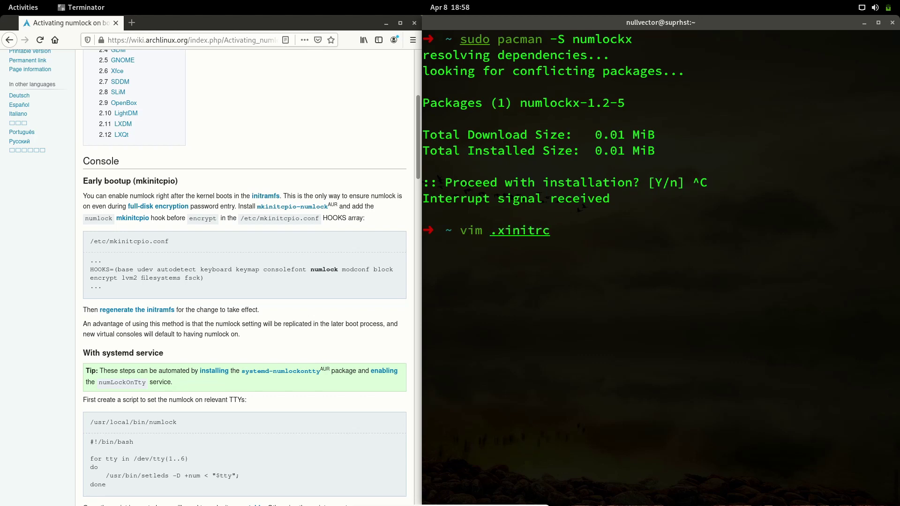
key("Return")
key("Down")
key("Down")
key("Down")
key("Down")
key("Down")
key("Down")
key("Down")
key("Down")
key("Down")
key("Down")
key("Down")
key("Down")
key("Down")
key("Down")
key("Down")
key("Down")
key("Down")
key("Down")
key("Down")
key("Down")
key("Down")
key("Down")
key("Down")
key("Down")
key("Down")
key("Down")
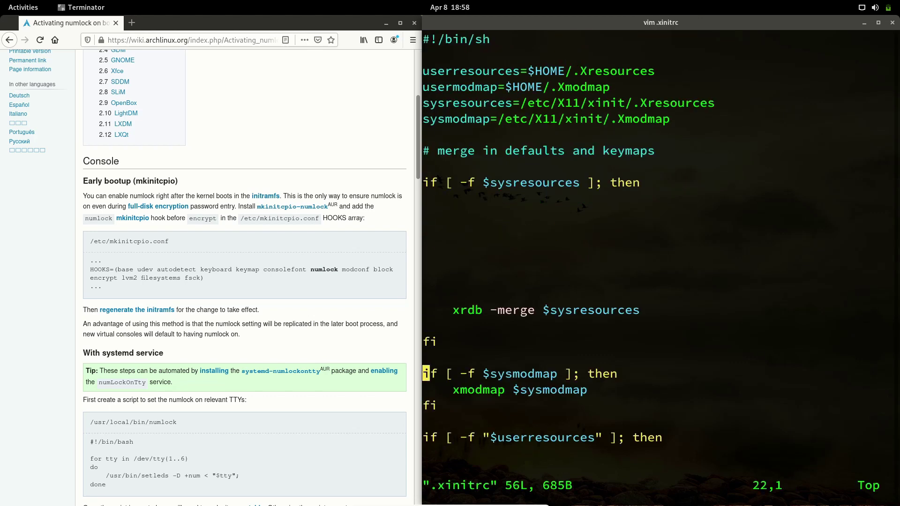
key("Up")
key("Up")
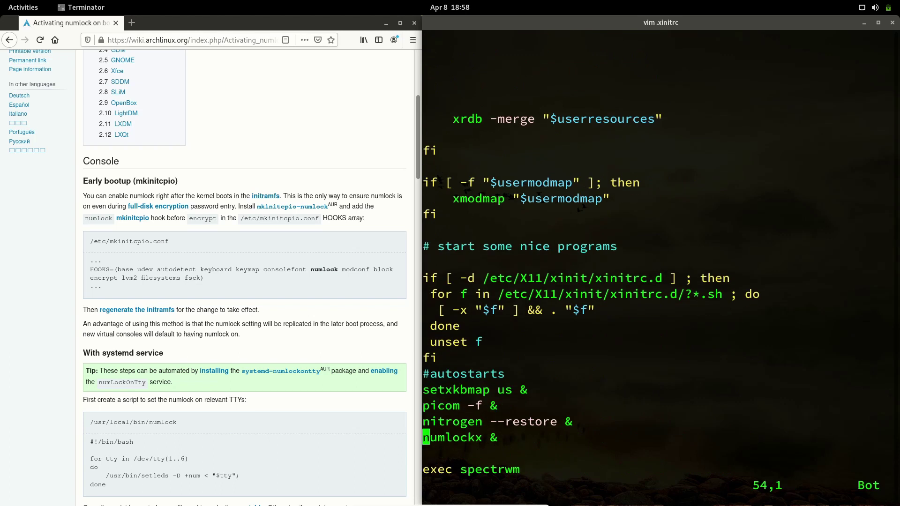
key("Right")
key("Right")
key("Right")
key("Right")
key("Right")
key("Right")
key("Right")
key("Right")
key("Right")
Quit vim without changing .xinitrc and clear the terminal.
type(":wq@")
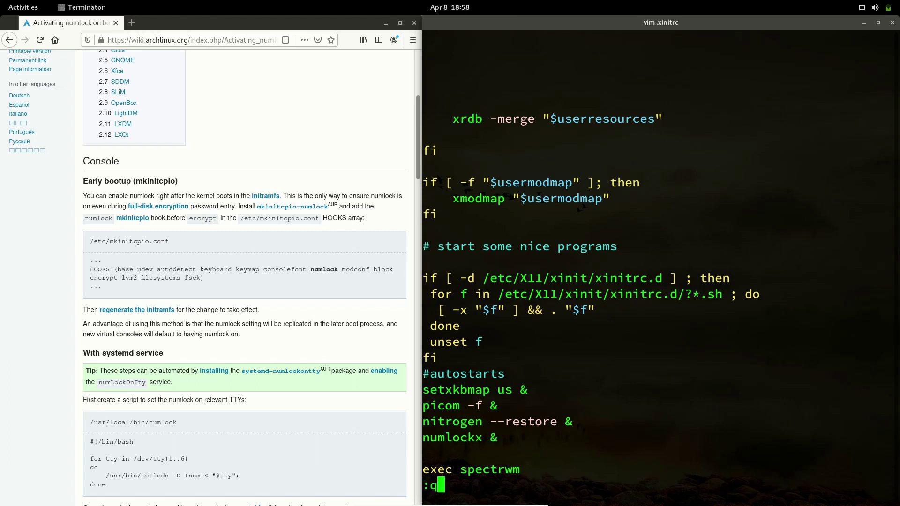
key("Return")
type(":q")
key("Return")
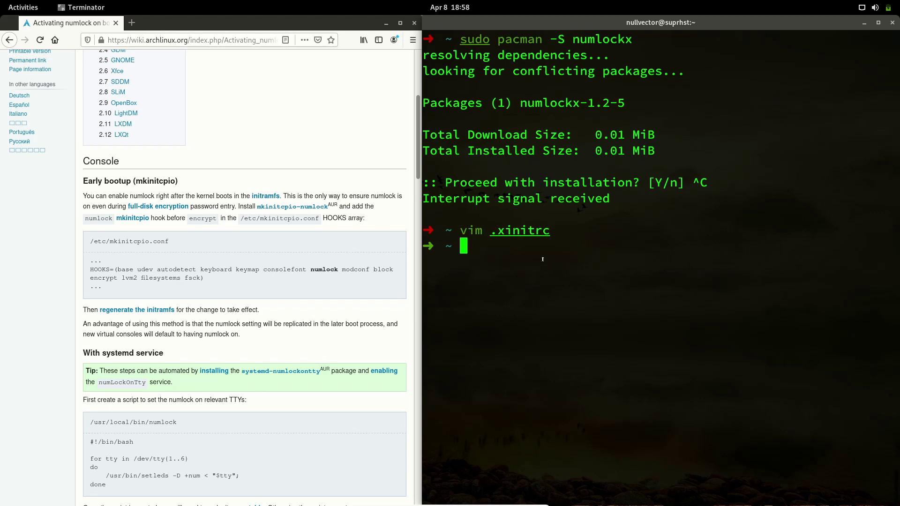
key("ctrl+l")
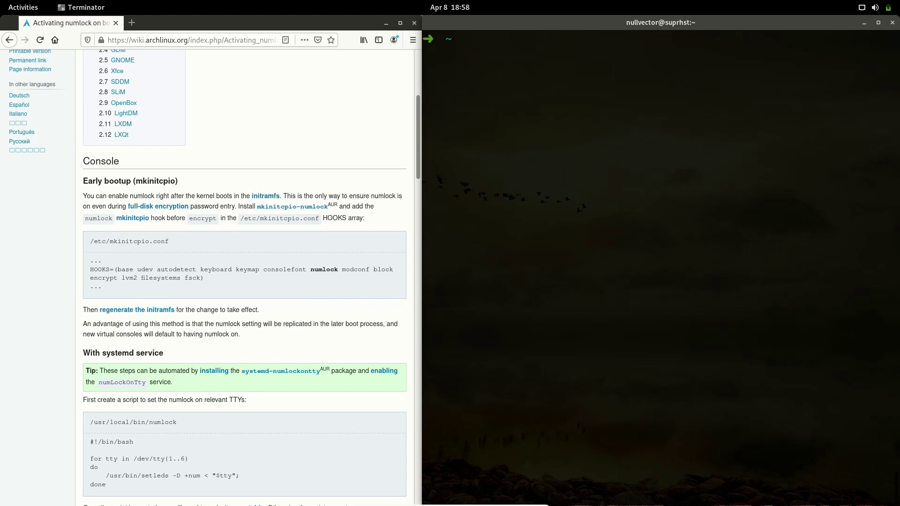
Open the wiki's systemd service script path /usr/local/bin/numlock in vim with sudo, compare the script with the article, and quit.
scroll(265, 235, "down", 5)
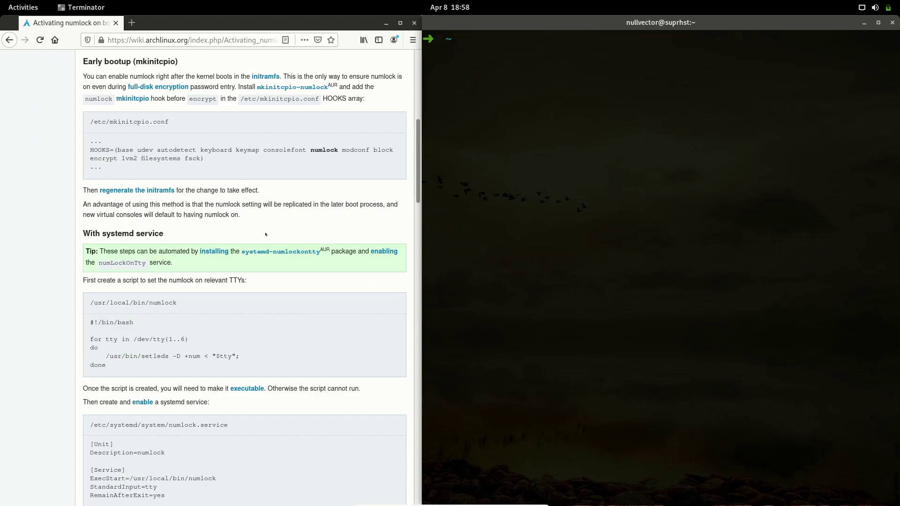
scroll(265, 234, "down", 4)
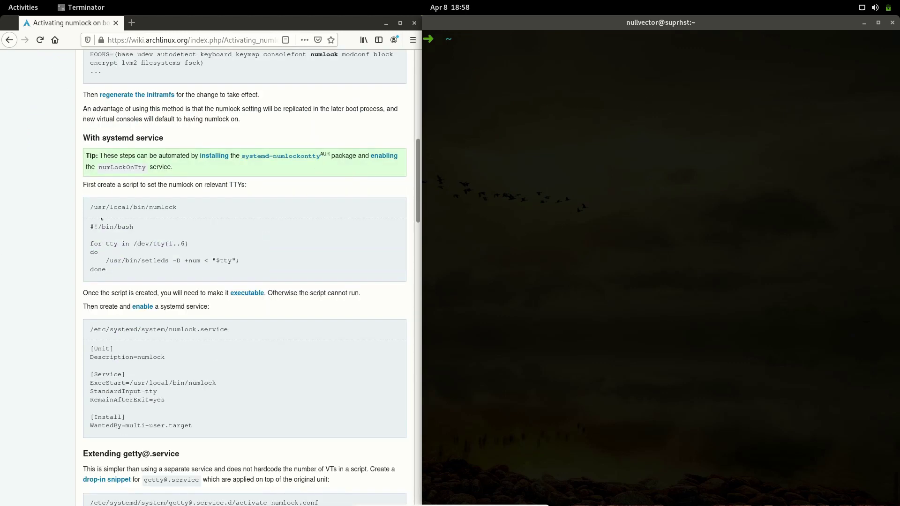
left_click_drag(94, 207, 199, 210)
left_click(569, 165)
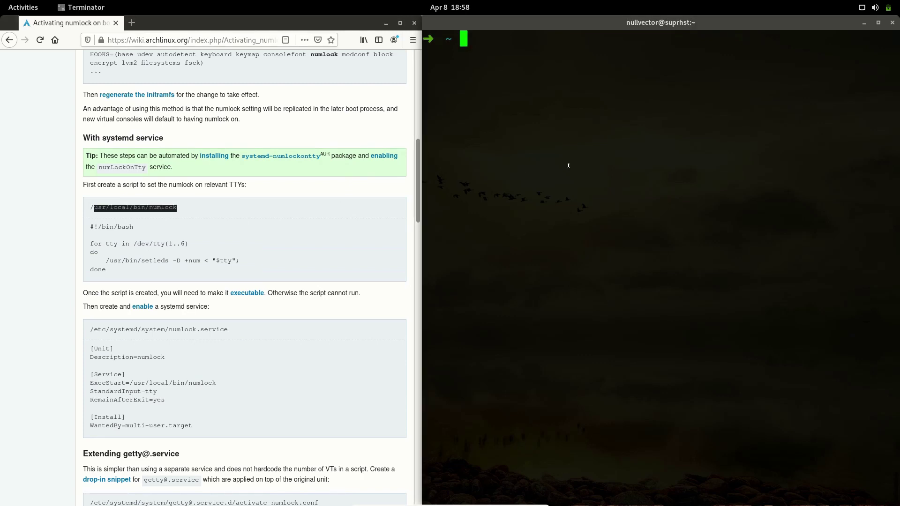
type("sudo ")
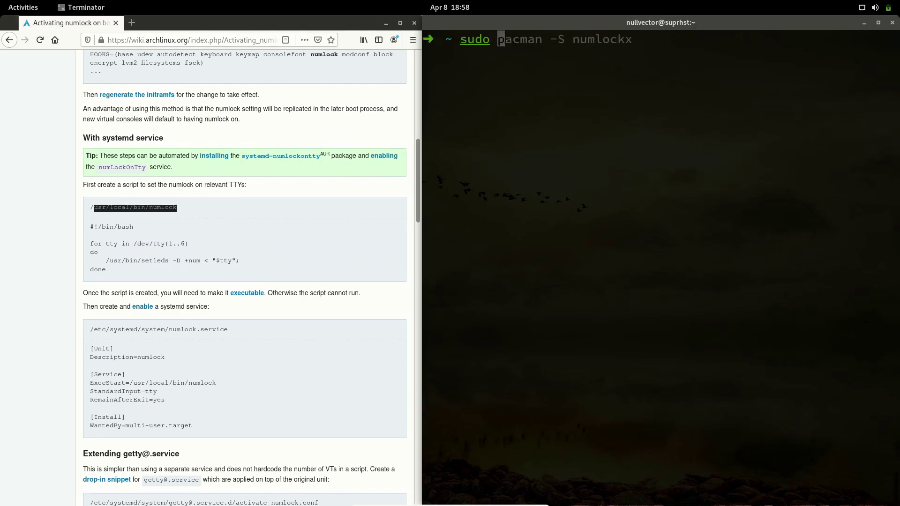
type("vim /usr/")
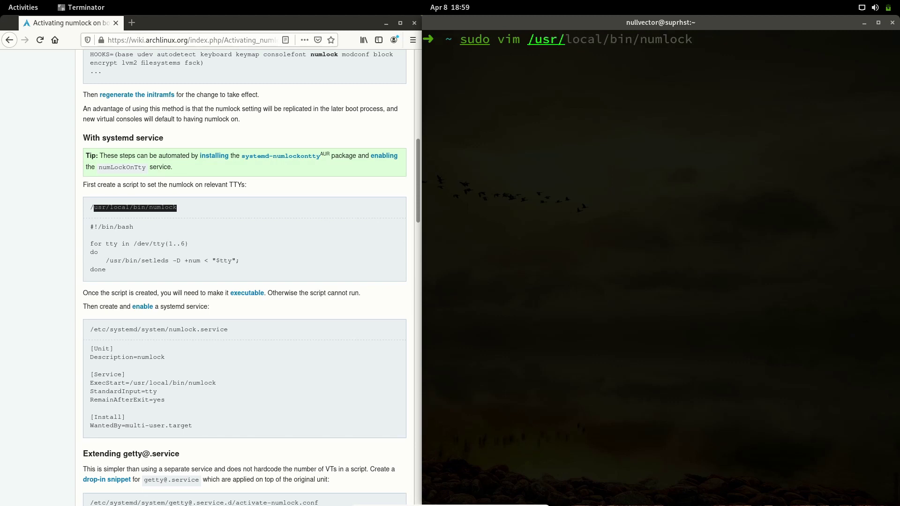
type("lo")
key("Right")
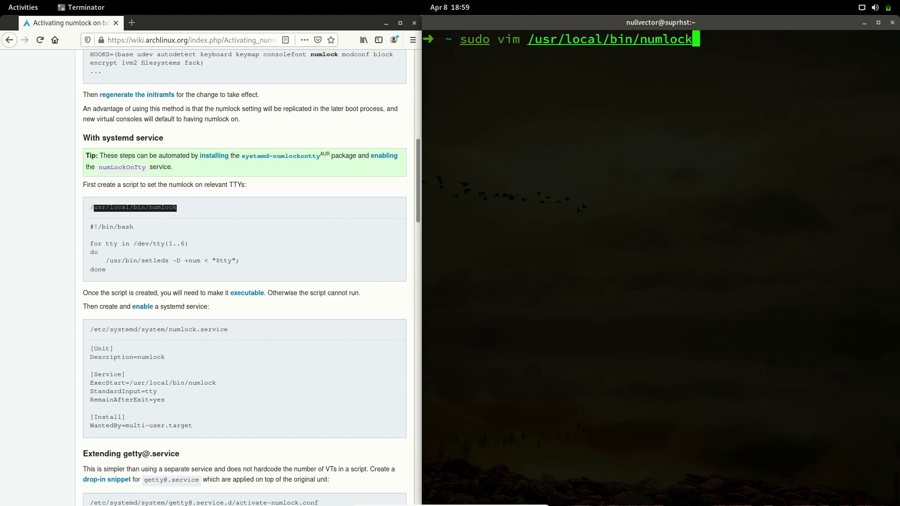
key("Return")
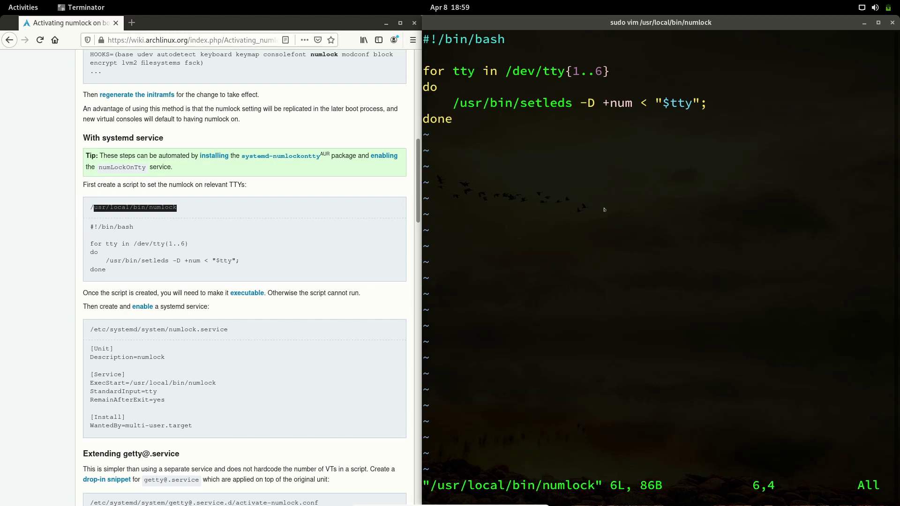
type(":q")
key("Return")
Rework the previous vim command into chmod +x /usr/local/bin/numlock without running it.
key("Up")
key("Left")
key("Left")
key("Left")
key("Left")
key("Left")
key("Left")
key("Left")
key("Left")
key("Left")
key("Left")
key("Left")
key("Left")
key("Left")
key("Left")
key("Left")
key("Left")
key("Left")
key("Left")
key("Left")
key("Left")
key("BackSpace")
key("BackSpace")
key("BackSpace")
key("BackSpace")
key("BackSpace")
key("BackSpace")
key("BackSpace")
key("BackSpace")
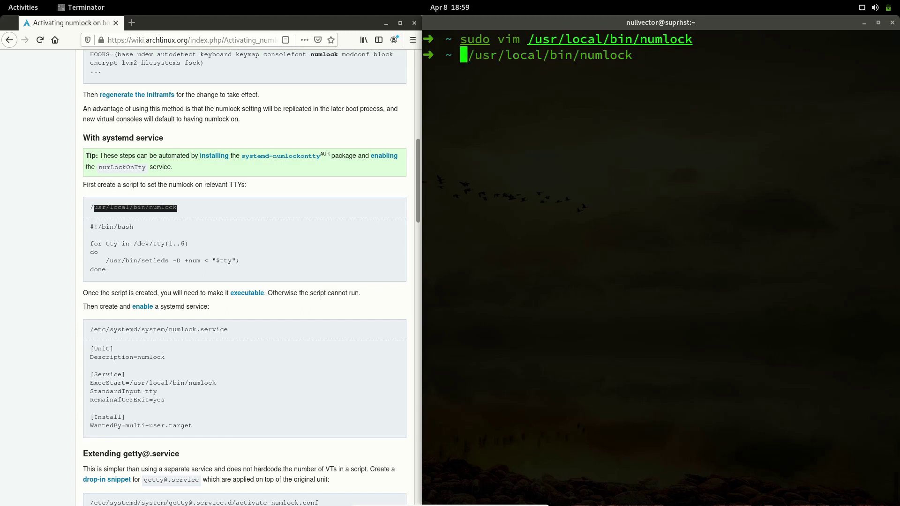
type("chmod =")
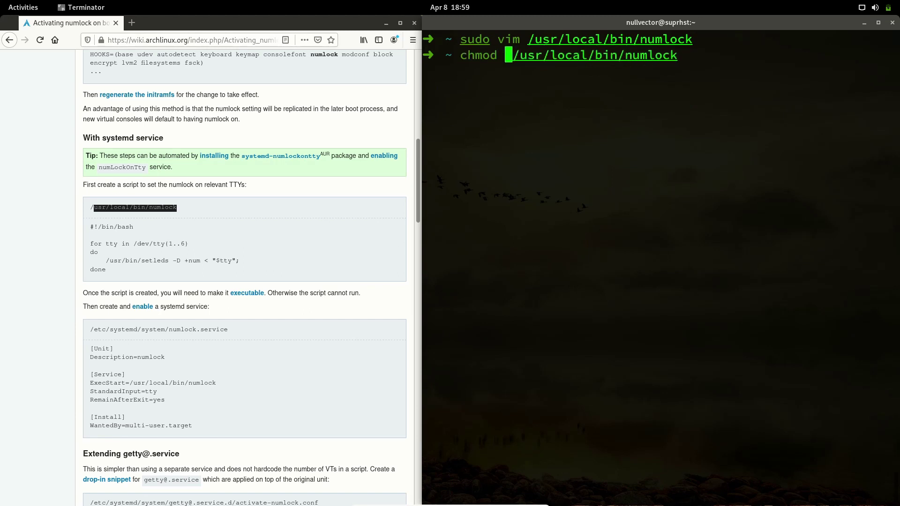
key("BackSpace")
type("+x")
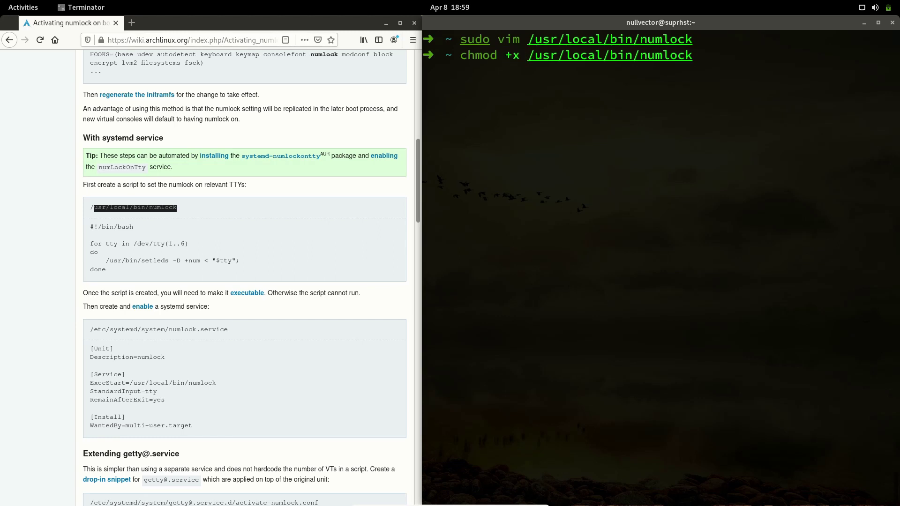
Discard the unexecuted chmod command for /usr/local/bin/numlock from the terminal prompt.
key("ctrl+w")
key("ctrl+w")
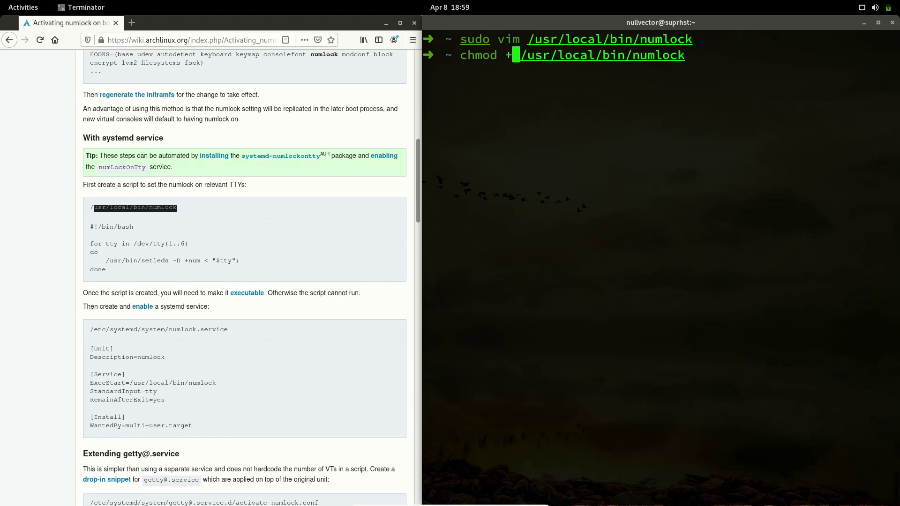
key("Delete")
key("Delete")
key("Delete")
key("Delete")
key("Delete")
key("Delete")
key("Delete")
key("Delete")
key("Delete")
key("Delete")
key("Delete")
key("Delete")
key("Delete")
key("Delete")
key("Delete")
key("Delete")
key("Delete")
key("Delete")
key("Delete")
key("Delete")
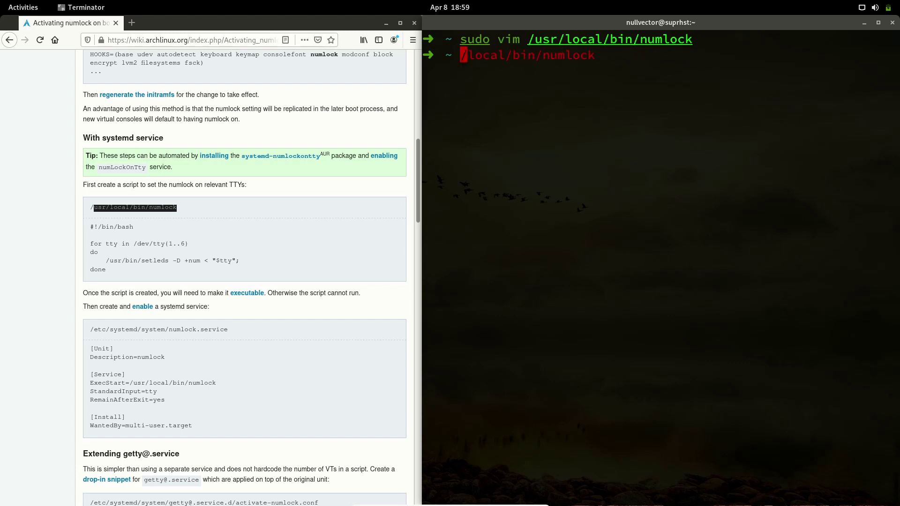
Open the wiki's systemd unit file path /etc/systemd/system/numlock.service in vim with sudo.
scroll(263, 335, "down", 1)
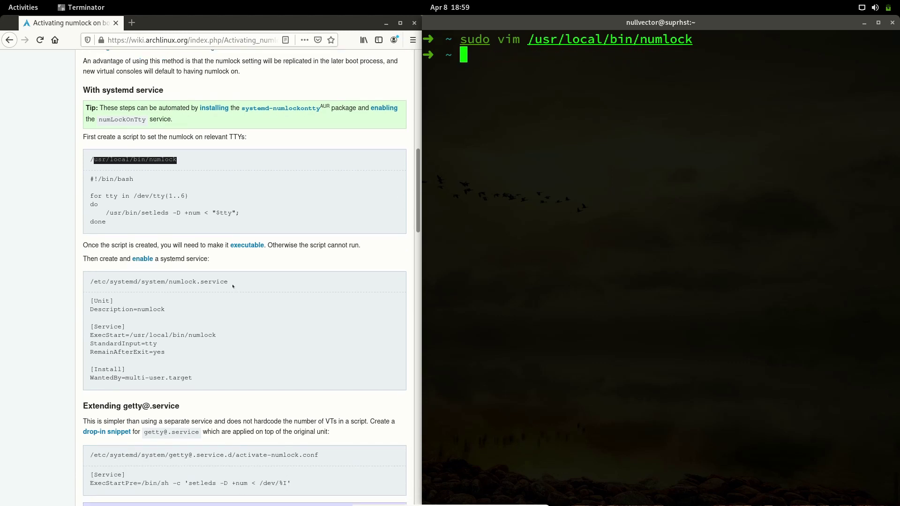
left_click_drag(228, 282, 87, 280)
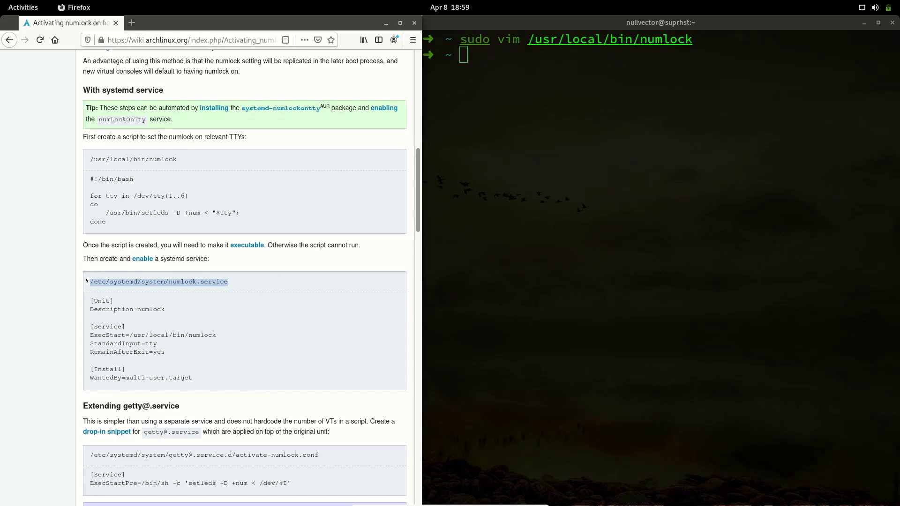
left_click(497, 211)
type("sud")
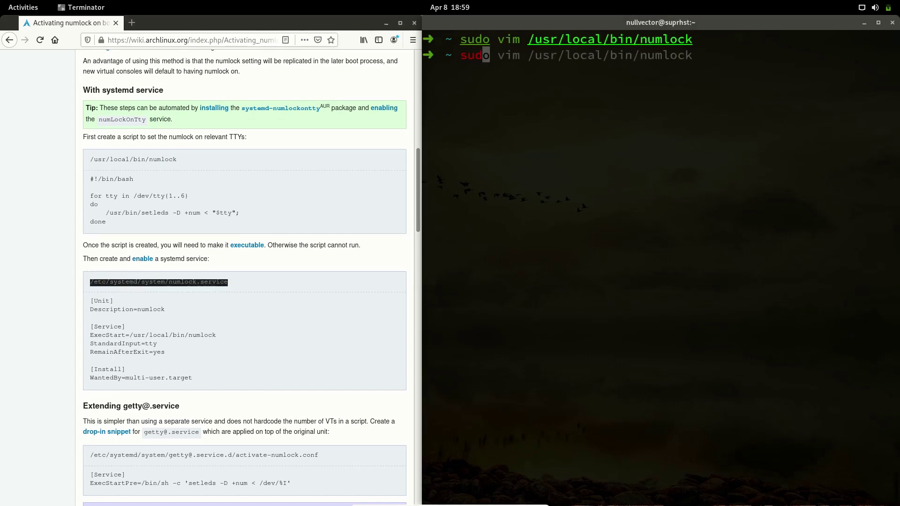
type("o vim /etc/")
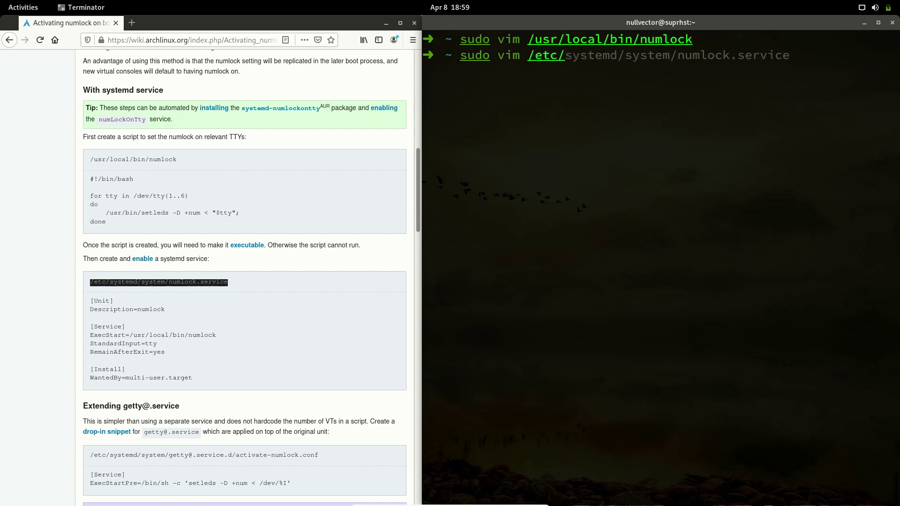
key("Right")
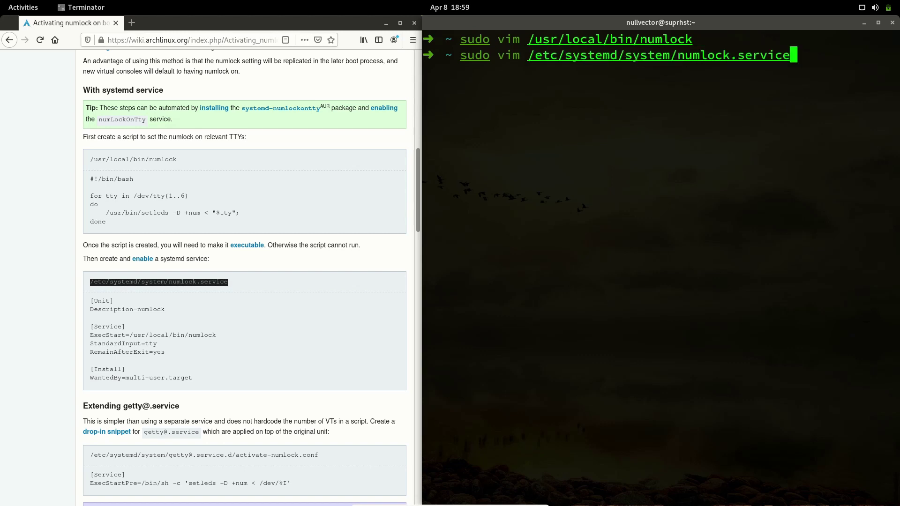
key("Return")
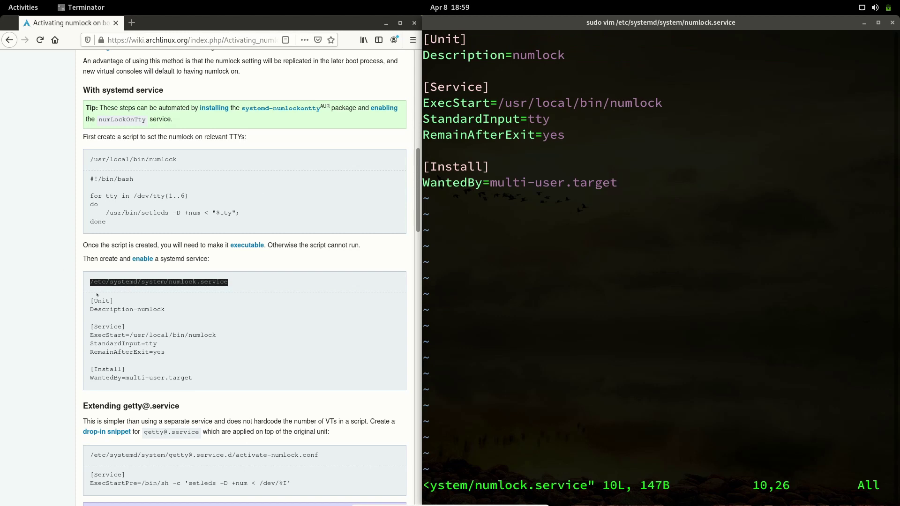
Compare numlock.service with the wiki's unit listing, highlight the ExecStart script path, and quit vim without saving.
left_click_drag(90, 300, 186, 387)
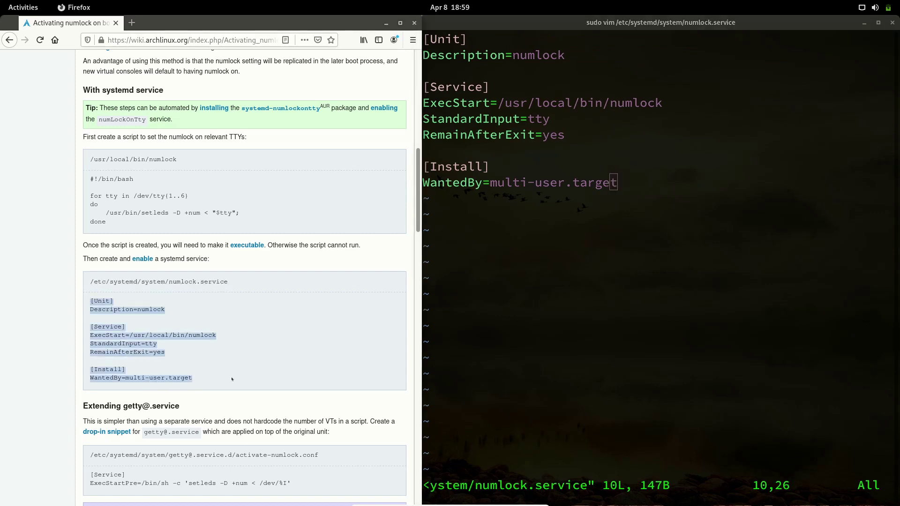
left_click(189, 373)
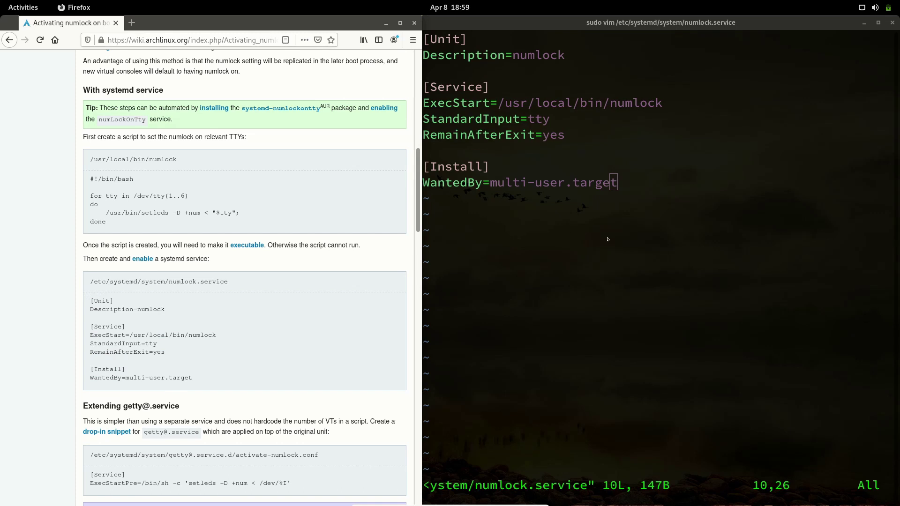
left_click(547, 152)
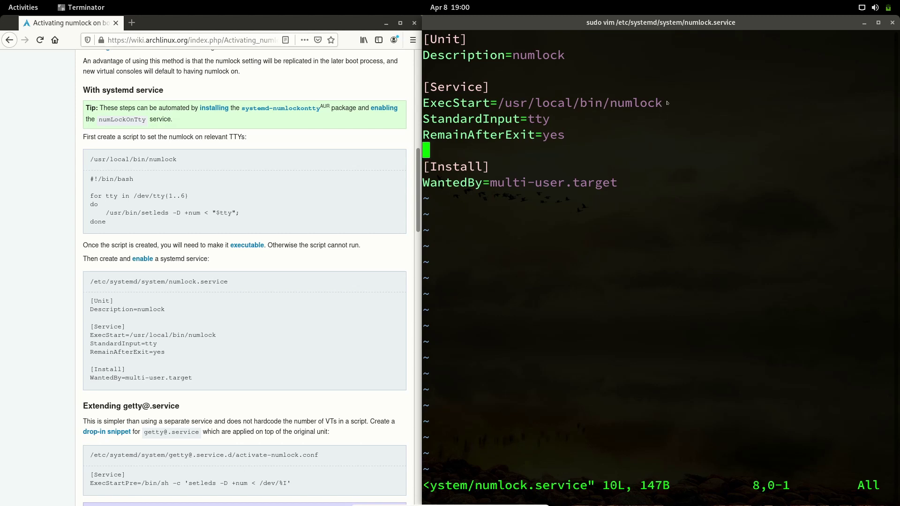
left_click_drag(667, 103, 503, 108)
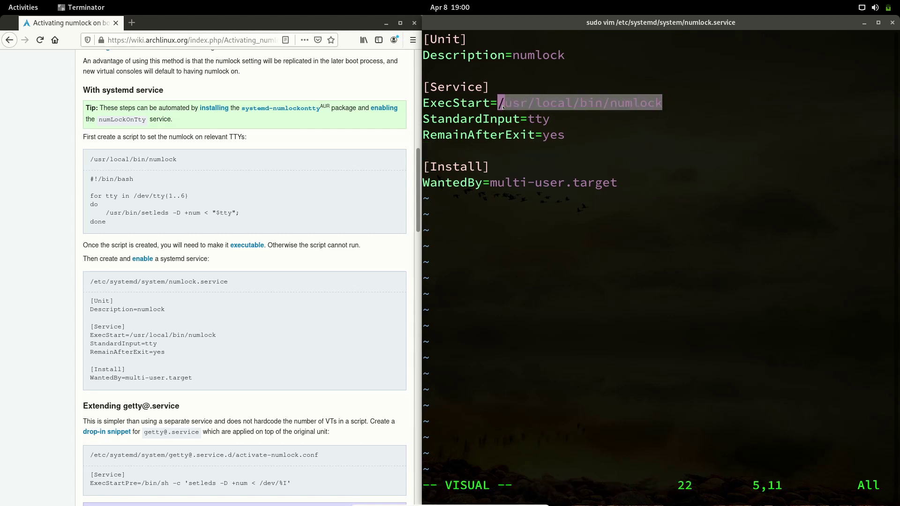
left_click(733, 144)
type(":q!")
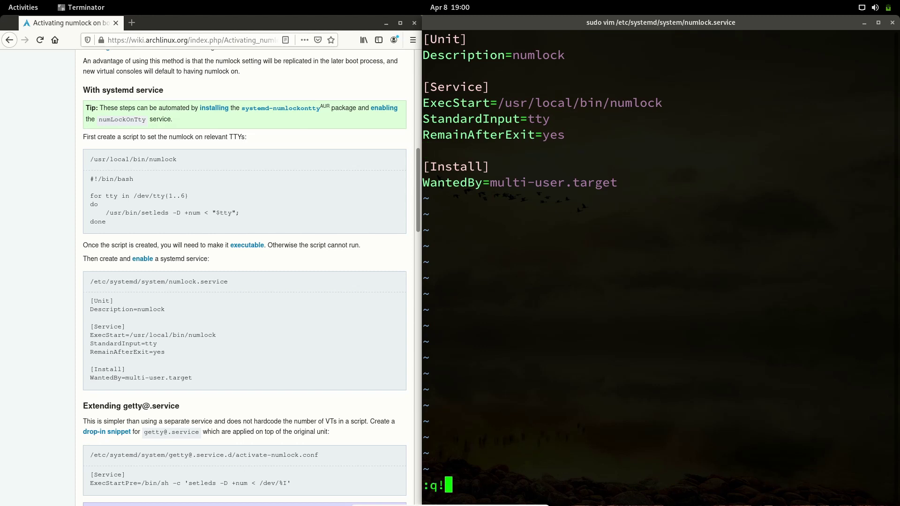
key("Return")
Write sudo systemctl enable numlock.service at the prompt without running it.
type("sudo syt")
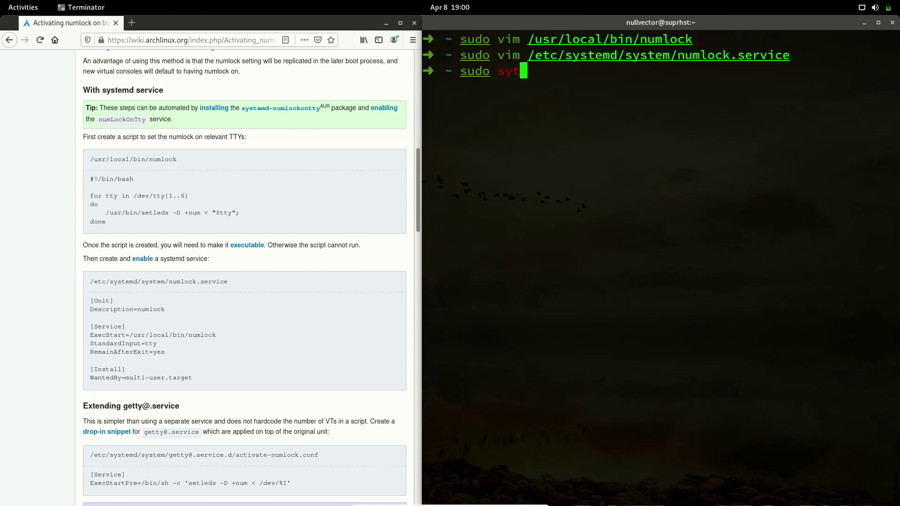
key("BackSpace")
type("ste")
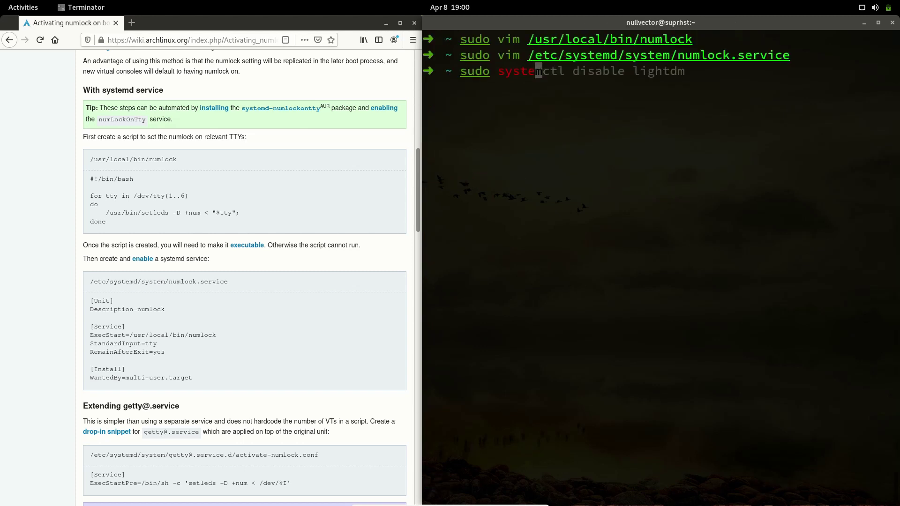
type("mctl enabl")
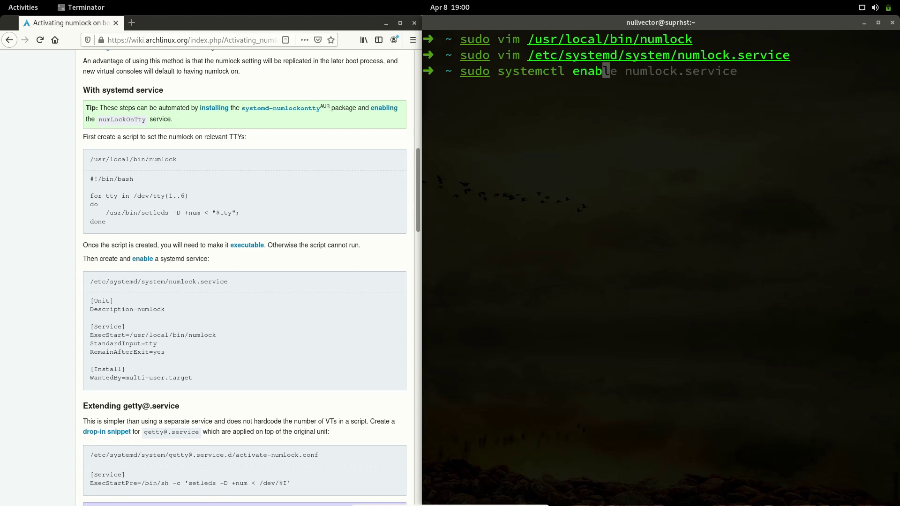
type("e")
key("Right")
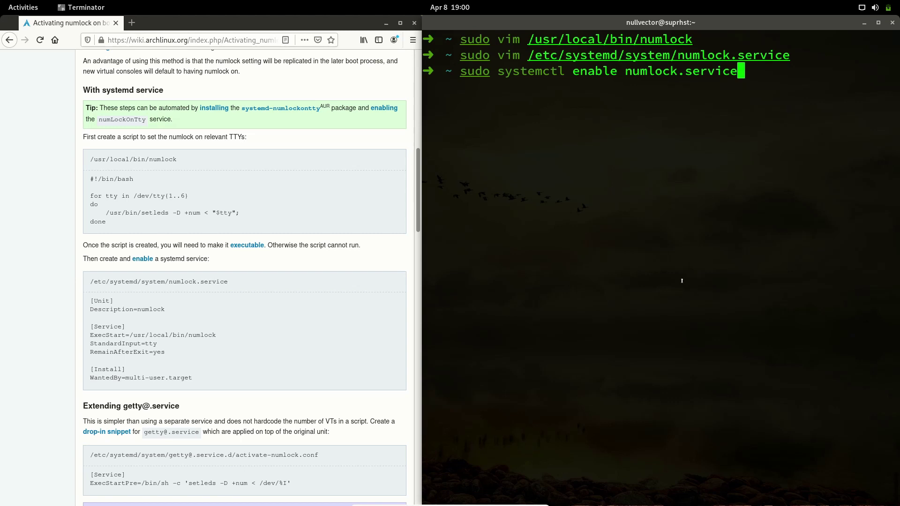
Close the Firefox window, maximize the terminal, and cancel the pending command so the prompt is clear.
left_click(414, 22)
key("super+Up")
key("ctrl+c")
key("ctrl+l")
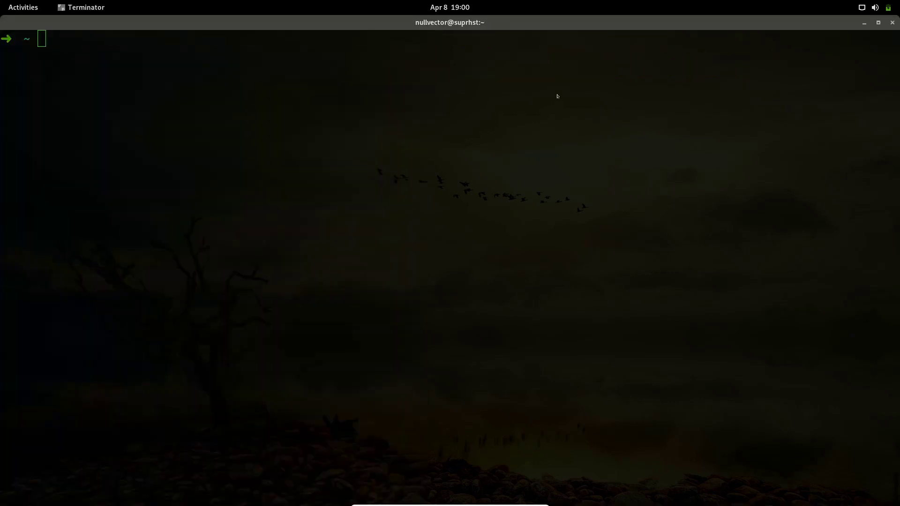
key("super")
left_click(557, 96)
Start installing gnome-tweaks with sudo pacman -S and abort at the installation confirmation.
type("s")
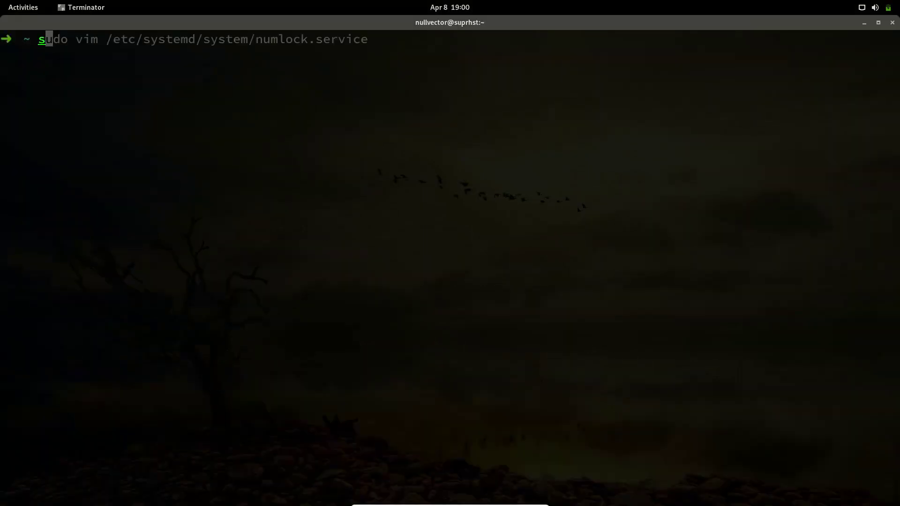
type("udo pacman ")
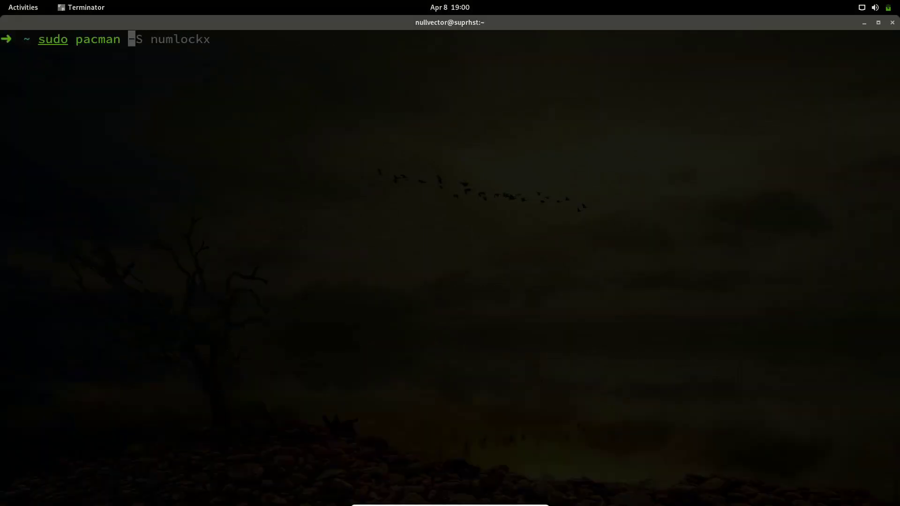
type("-S gno")
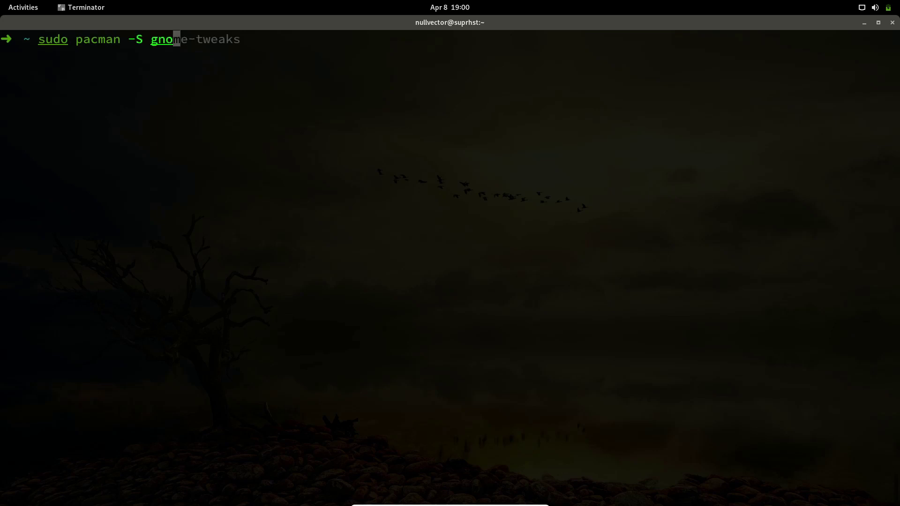
type("me-tweaks")
key("Return")
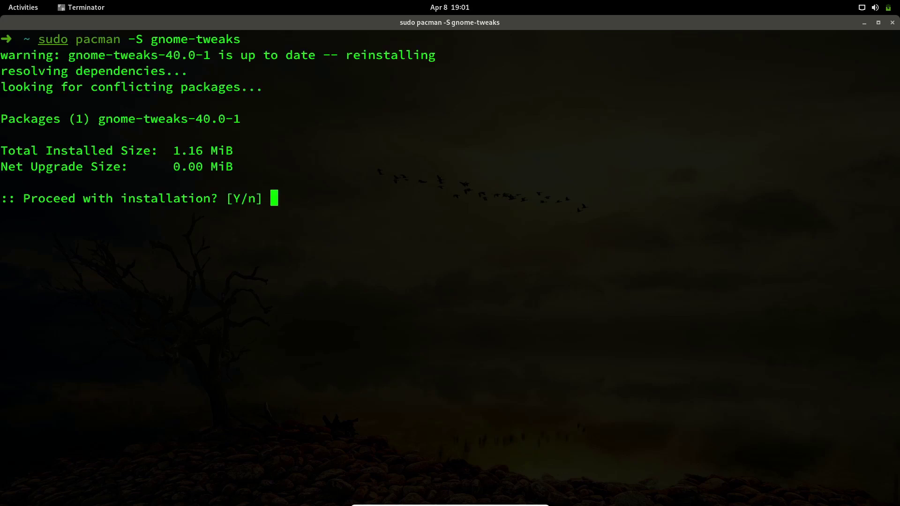
key("ctrl+c")
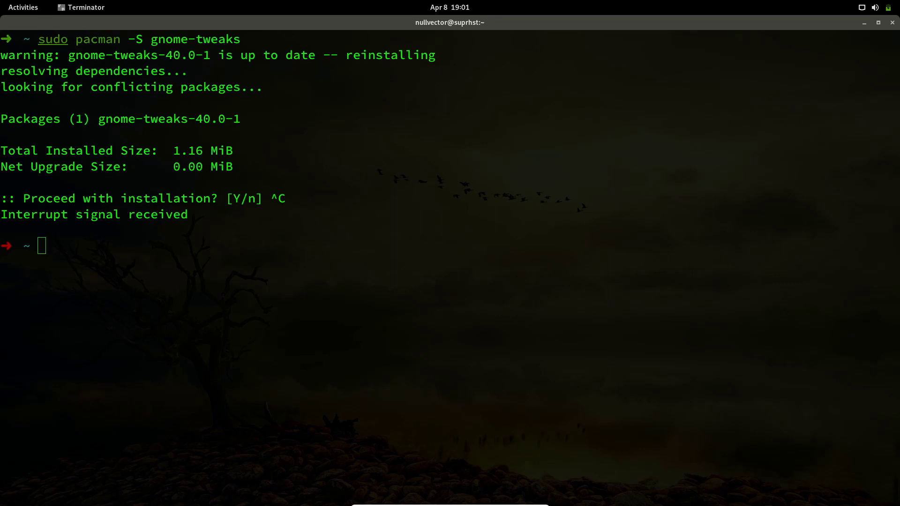
Find pamac-manager in the run launcher and start it.
key("super+d")
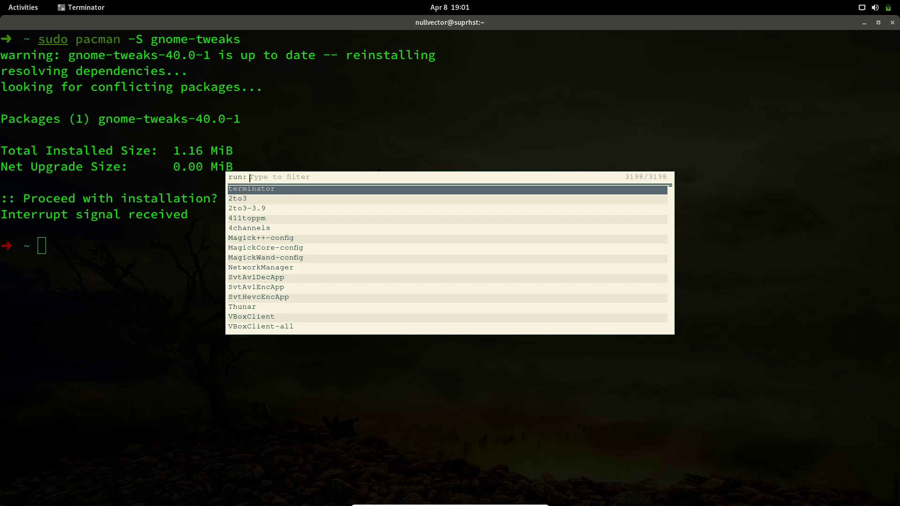
type("pac")
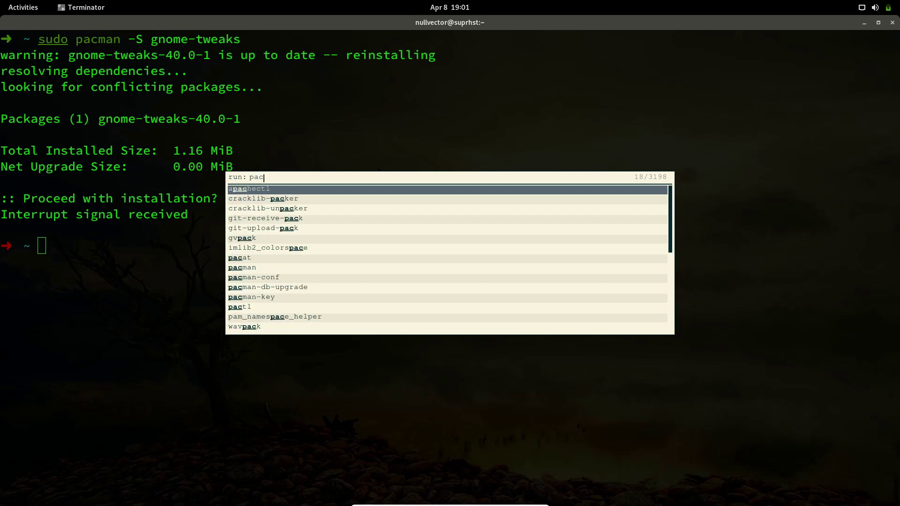
key("BackSpace")
type("ma")
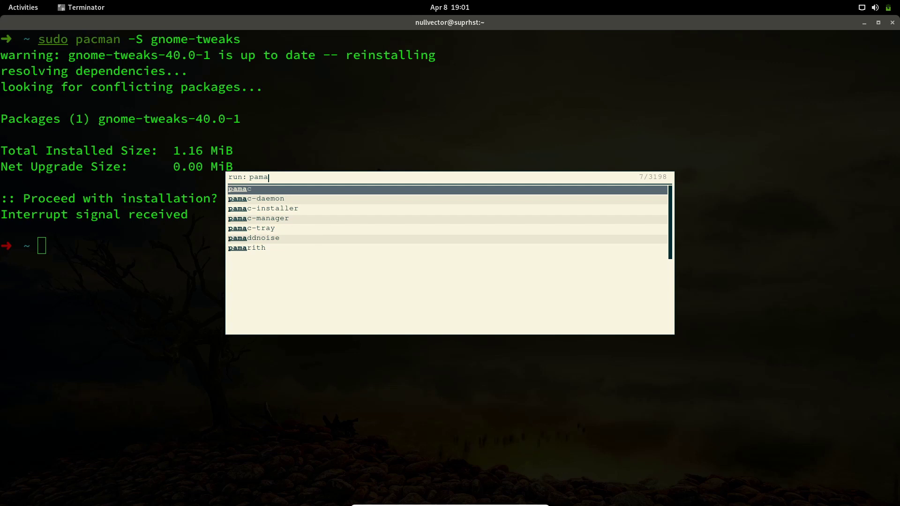
key("Down")
key("Down")
key("Down")
key("Return")
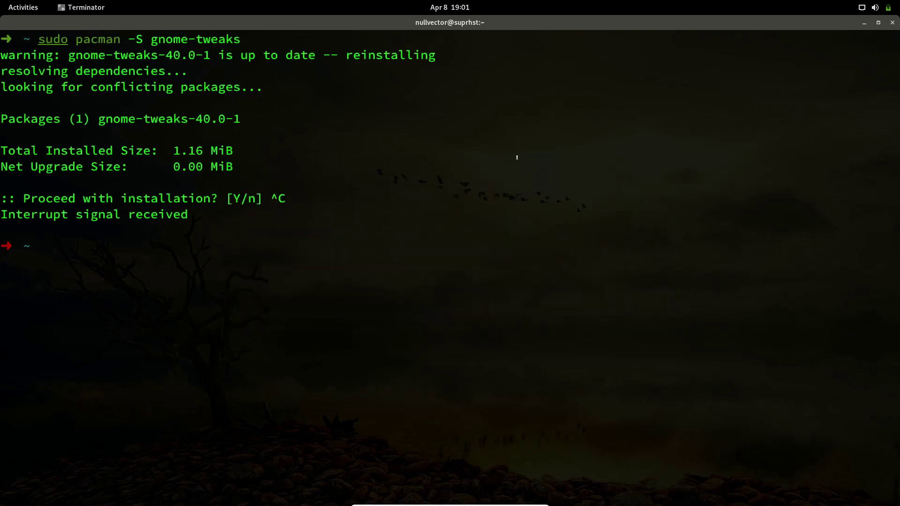
Search the package manager for "gtk themes", "icon them" and "cursor them" in turn.
type("gtk themes")
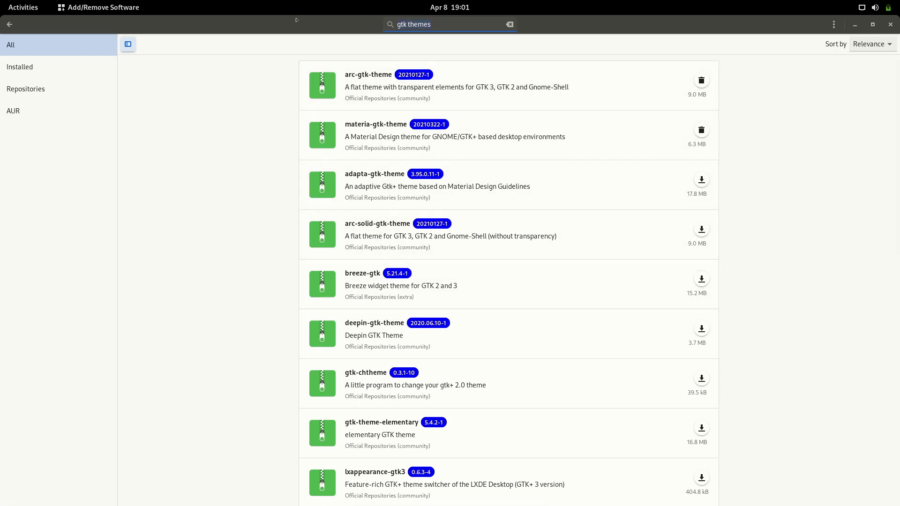
type("icon them")
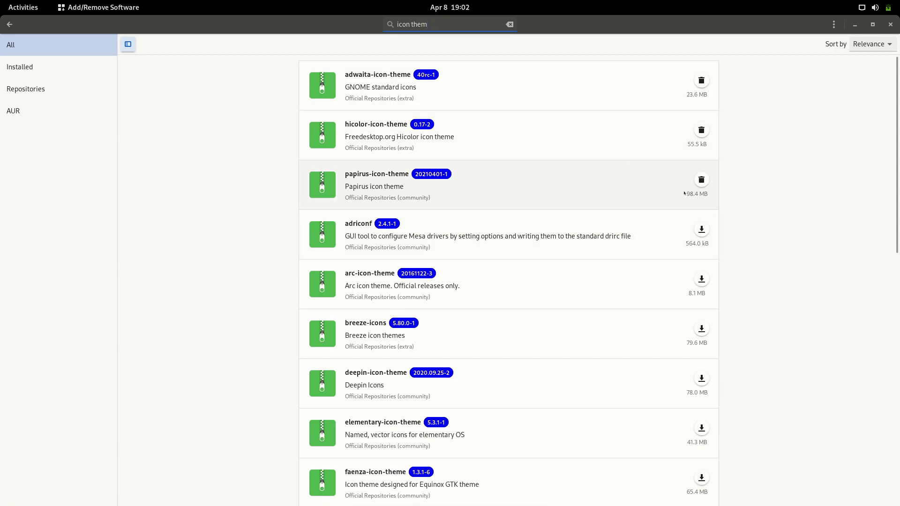
triple_click(458, 22)
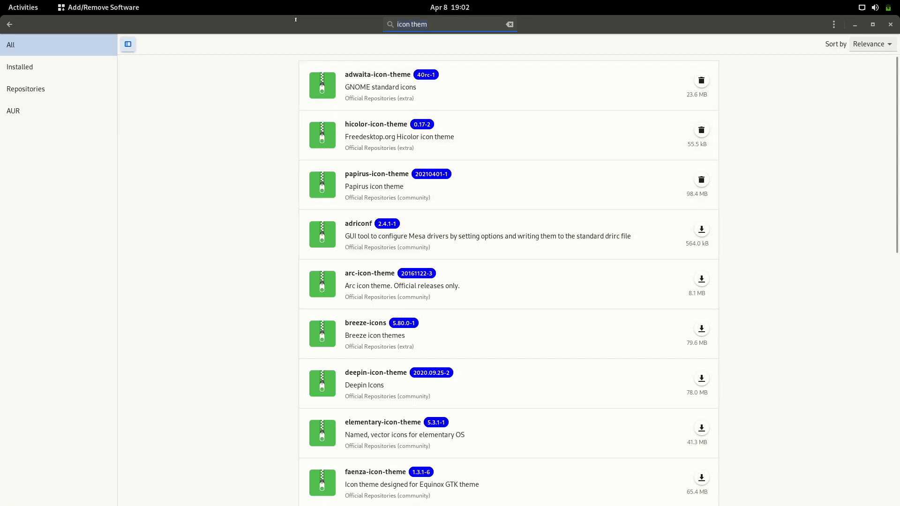
type("cu")
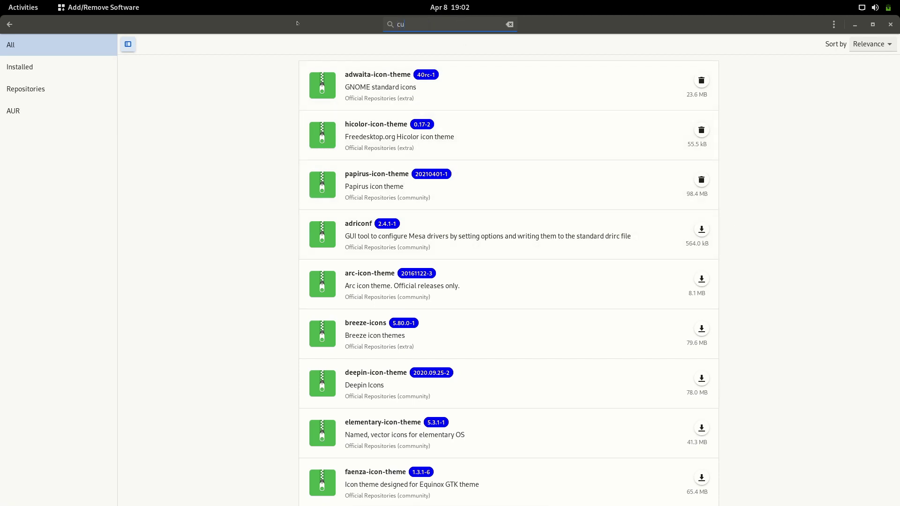
type("rsor")
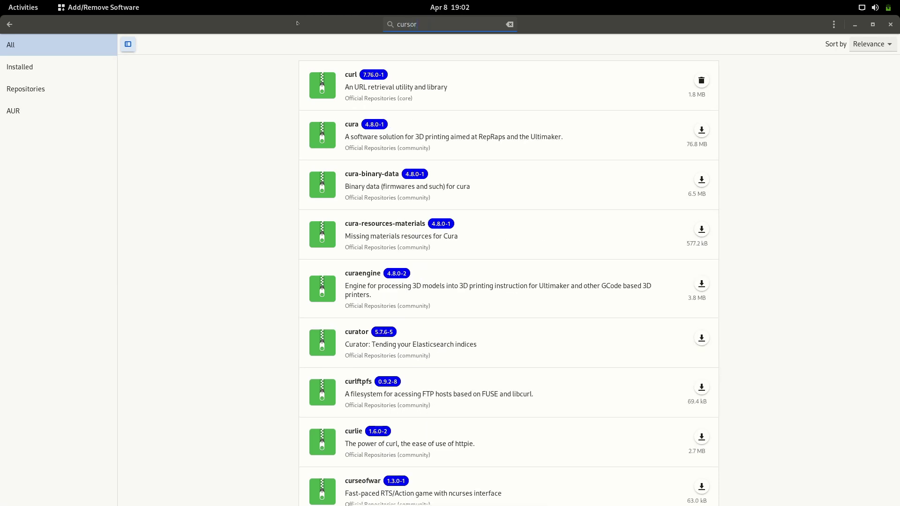
type(" them")
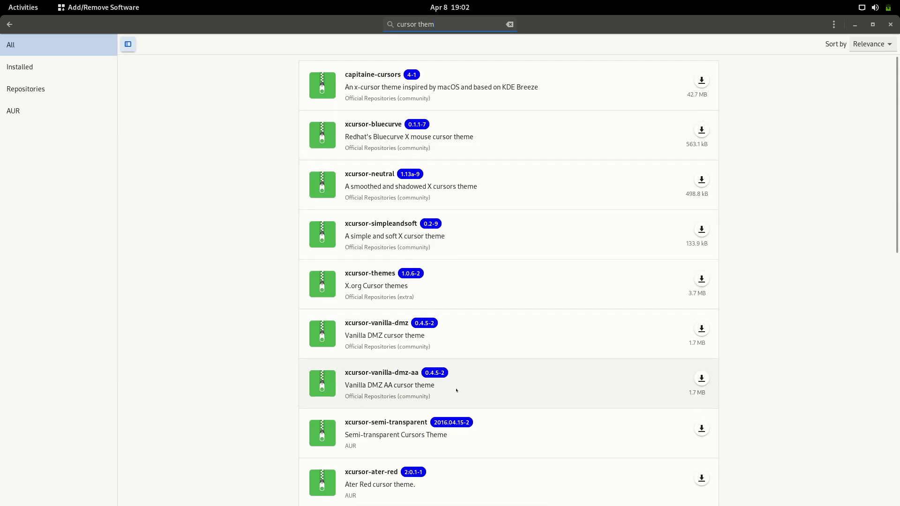
Leave the package manager and launch Tweaks from the Utilities folder of the application overview.
key("alt+Tab")
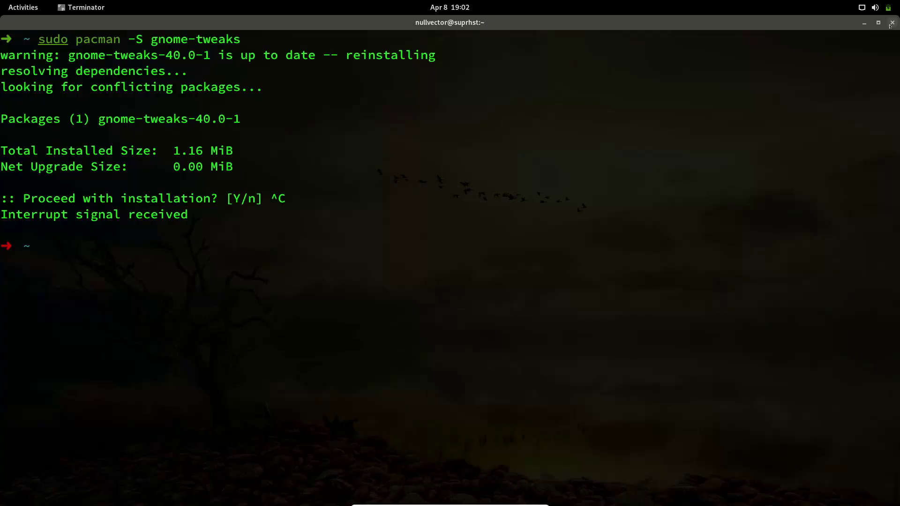
key("super")
left_click(526, 476)
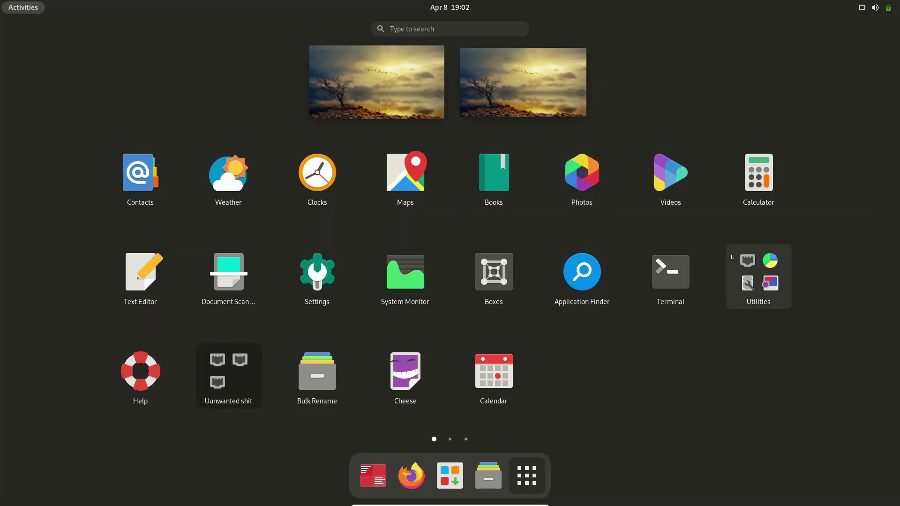
left_click(753, 266)
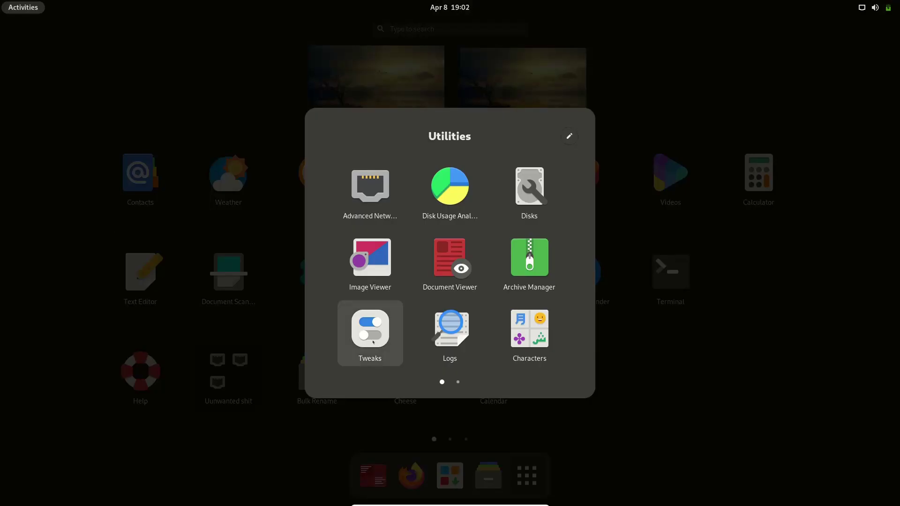
left_click(795, 344)
left_click(751, 262)
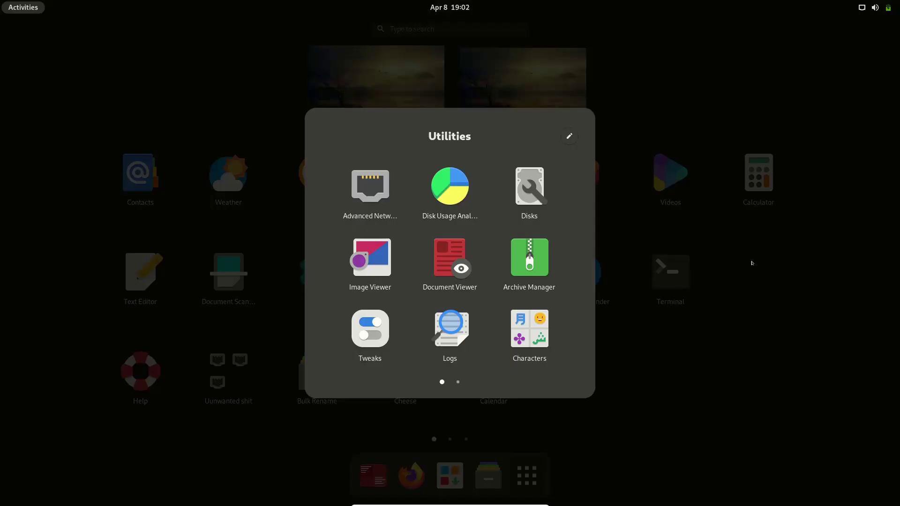
left_click(370, 330)
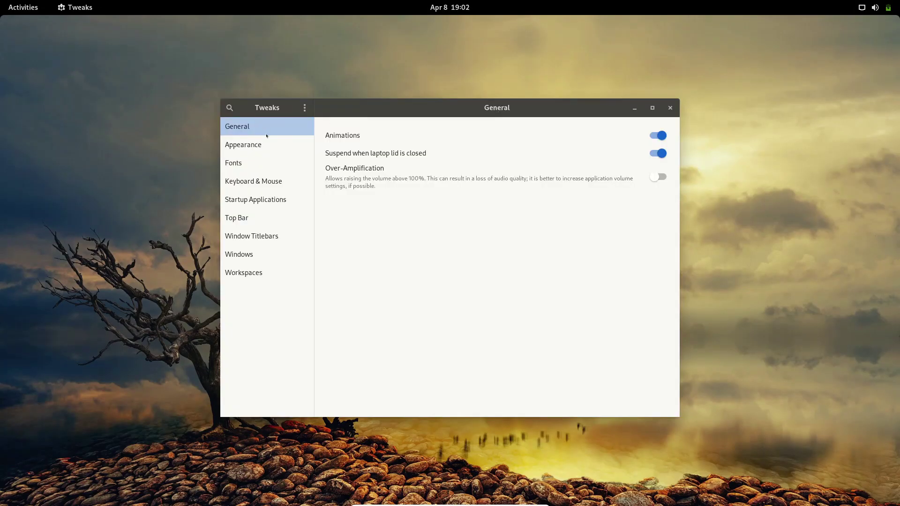
Set the Applications theme in the Appearance settings to Arc-Dark.
left_click(260, 144)
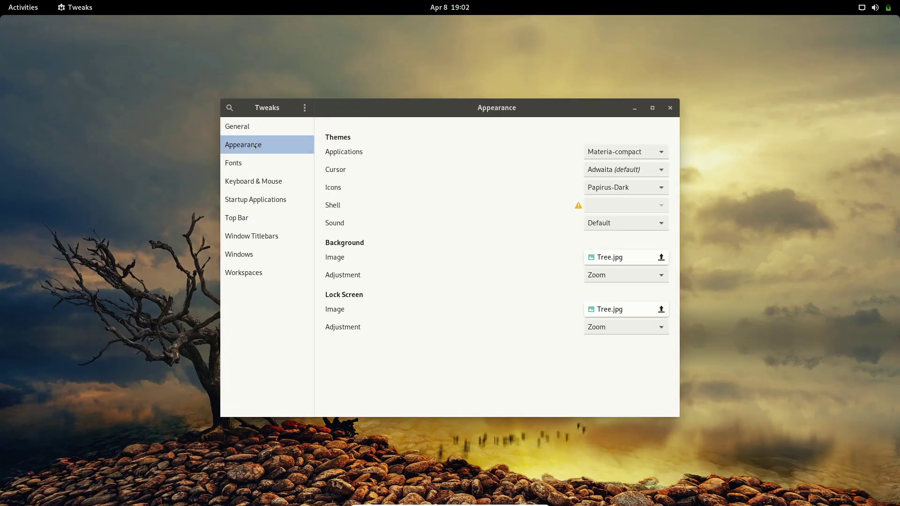
left_click(642, 151)
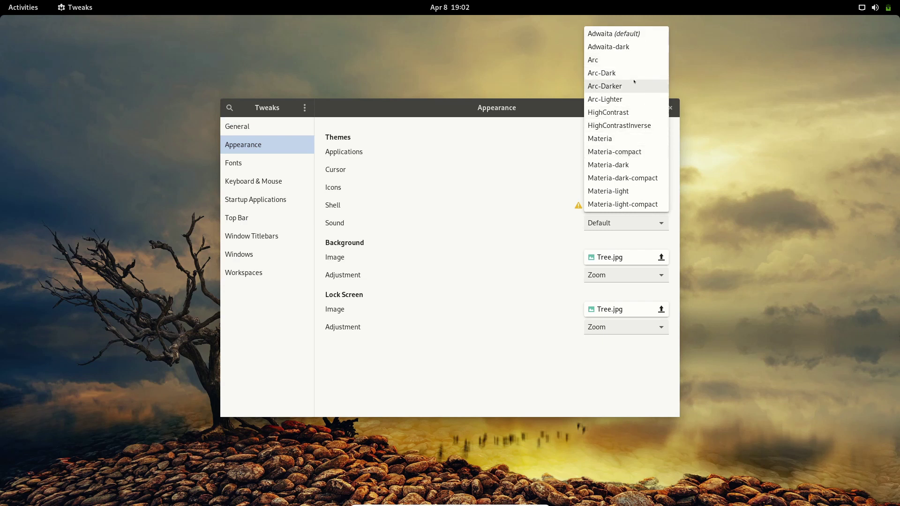
key("Escape")
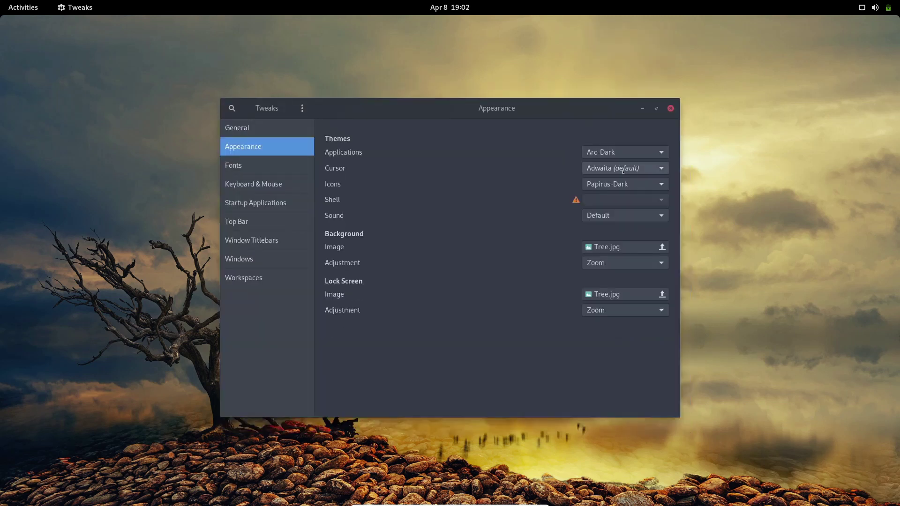
Look through the available cursor and icon themes without choosing another one, and close Tweaks.
left_click(624, 170)
left_click(623, 169)
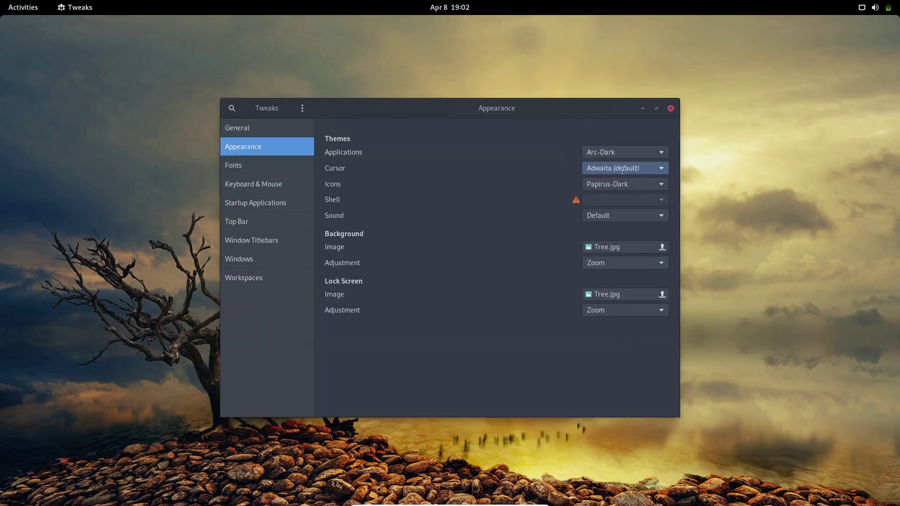
left_click(617, 184)
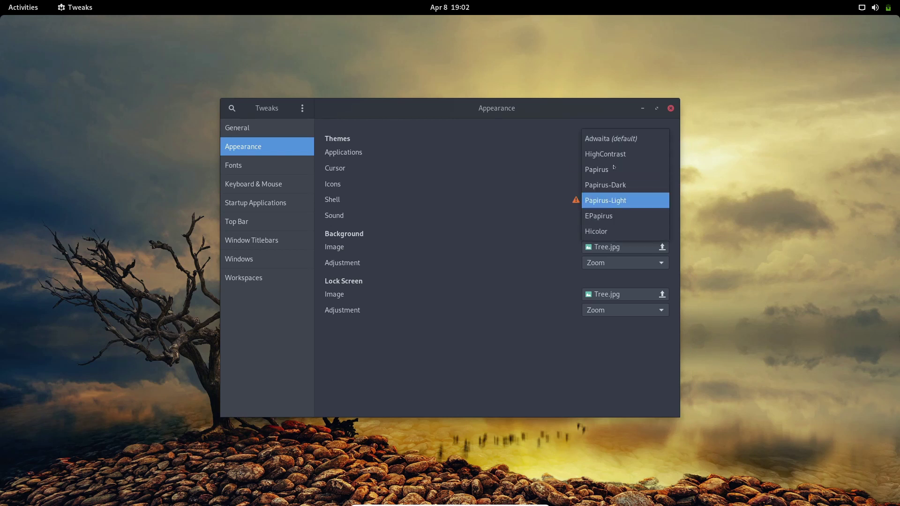
left_click(516, 214)
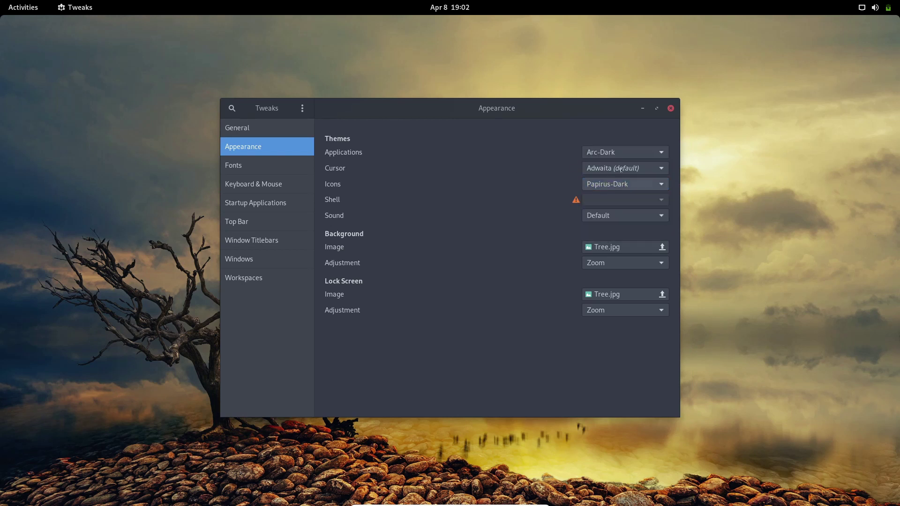
left_click(671, 108)
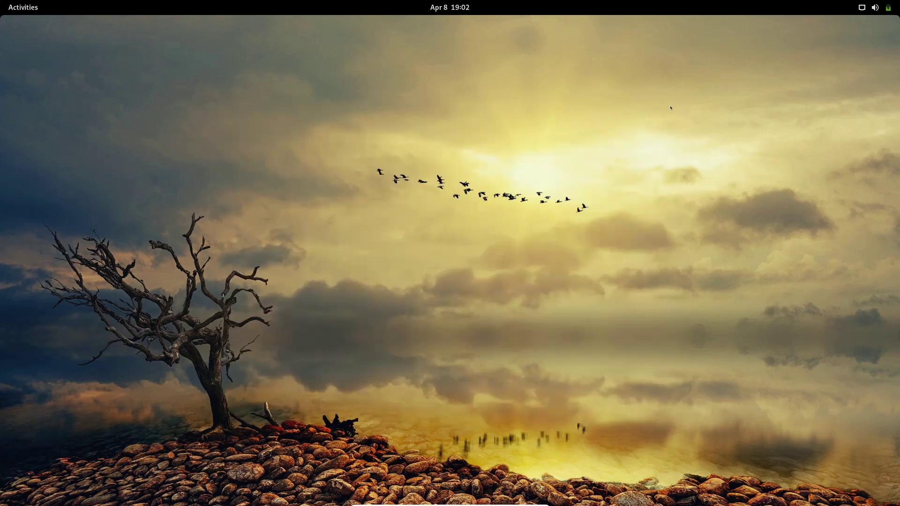